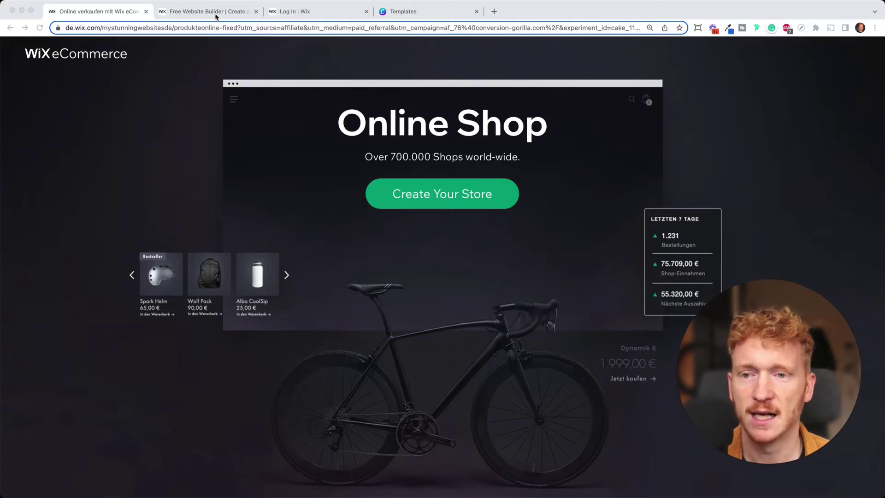
Choose Online Store as the kind of website in the site setup questionnaire
{"action": "left_click", "coordinate": [216, 14]}
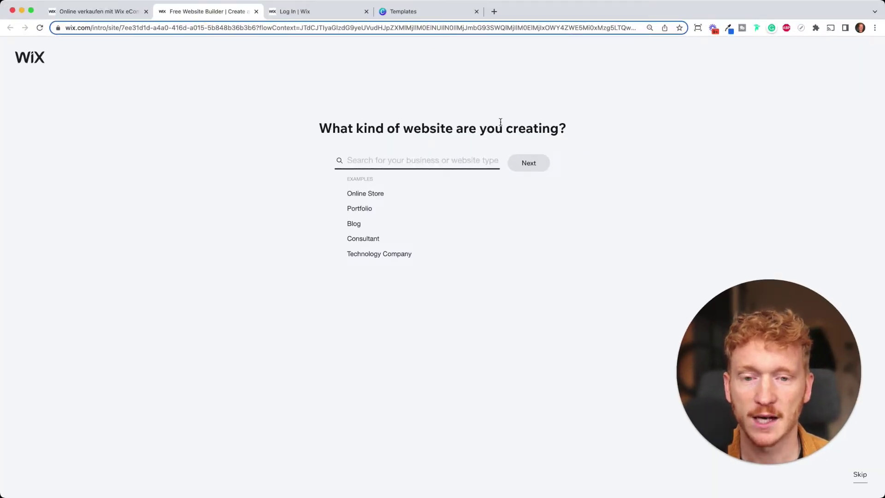
{"action": "left_click", "coordinate": [375, 197]}
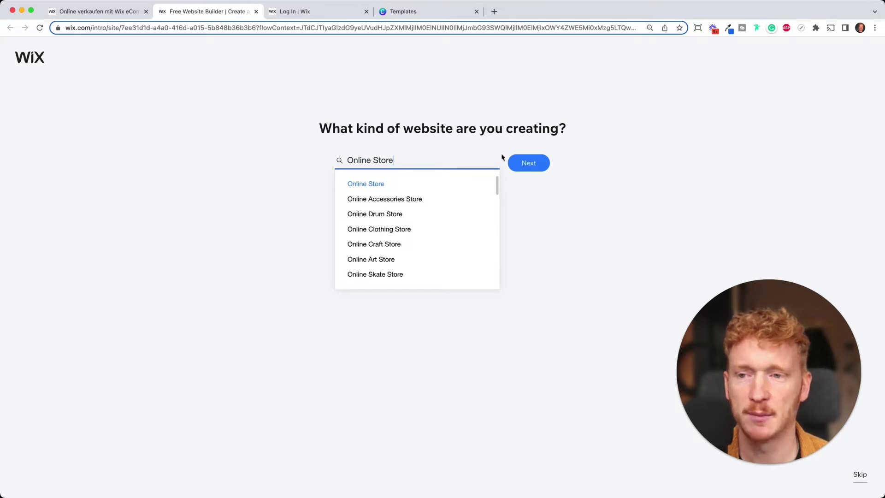
{"action": "left_click", "coordinate": [95, 11]}
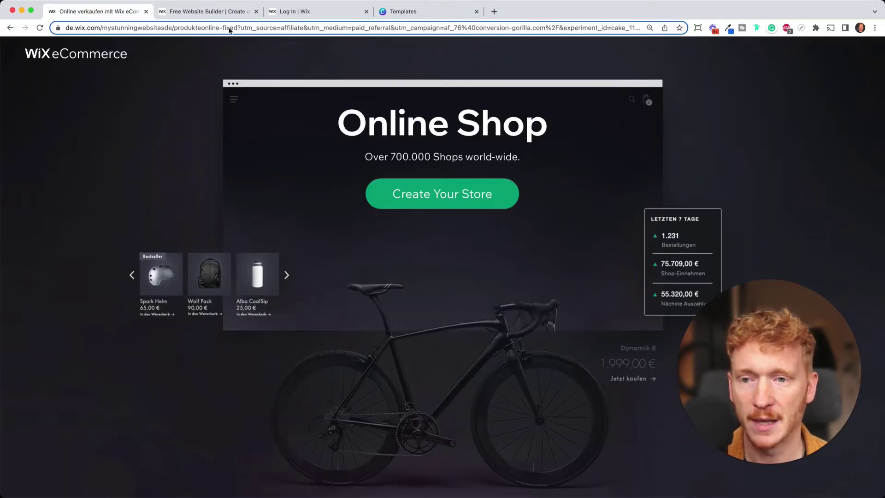
{"action": "left_click", "coordinate": [225, 14]}
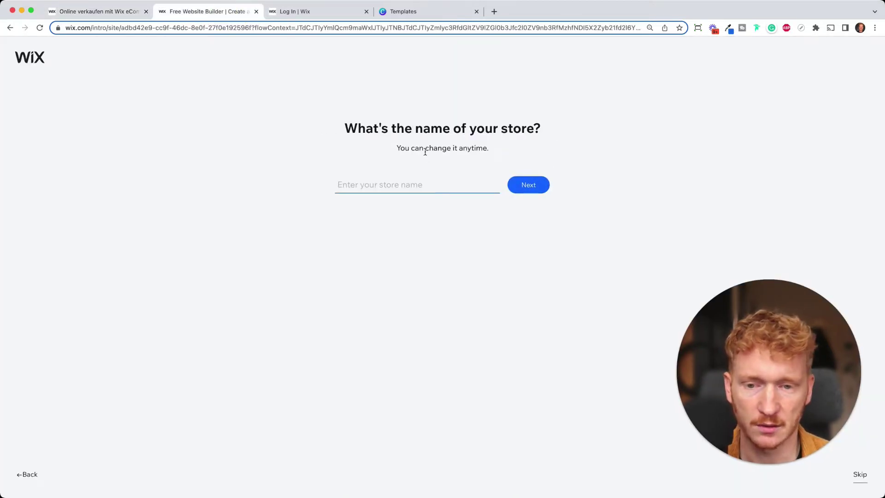
Name the store with the owner's first name in the possessive followed by "Bike Store", and confirm it
{"action": "type", "text": "Julian'"}
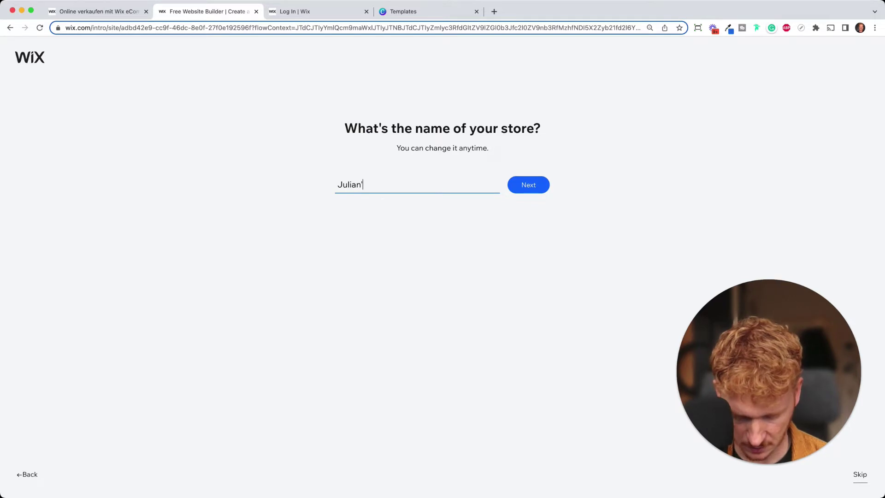
{"action": "type", "text": "s Bike Store"}
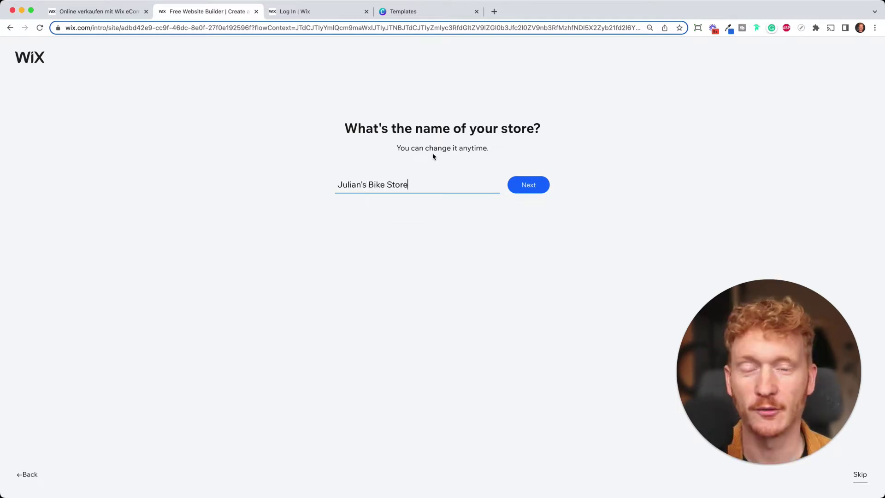
{"action": "left_click", "coordinate": [525, 189]}
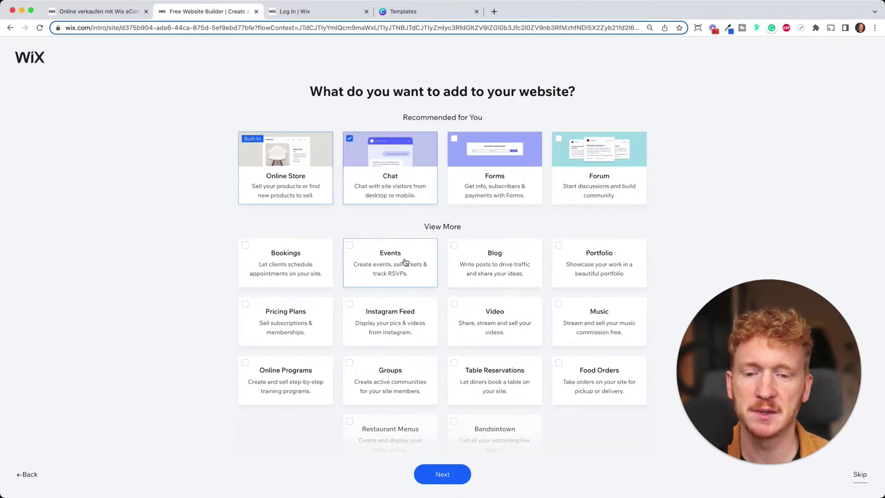
Keep Online Store and Chat as the site's features, and start creating the website with the Wix Editor
{"action": "left_click", "coordinate": [436, 475]}
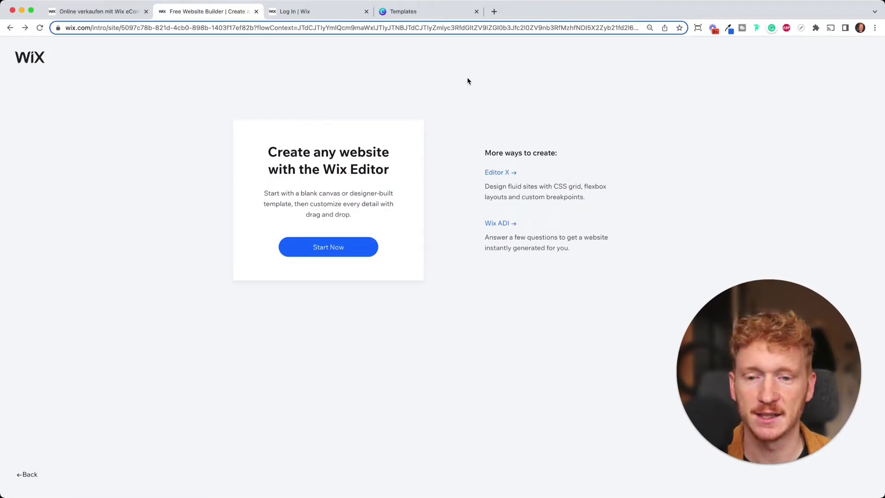
{"action": "left_click_drag", "start_coordinate": [325, 169], "coordinate": [396, 170]}
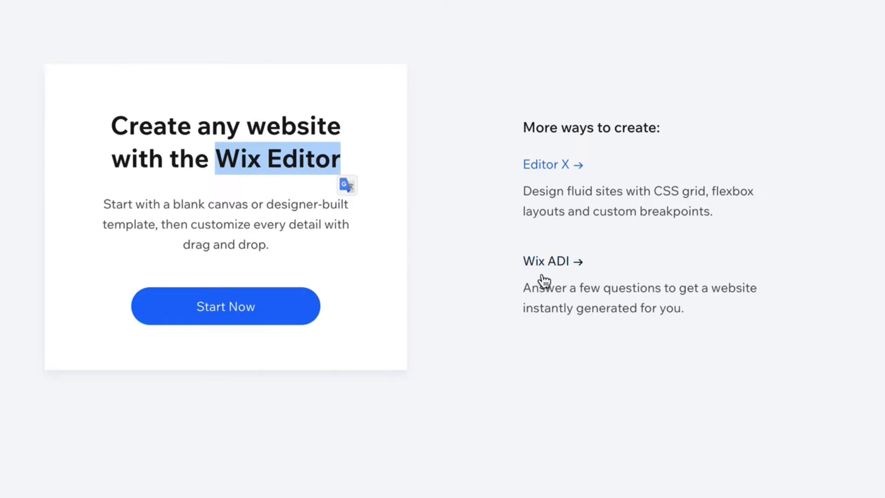
{"action": "left_click", "coordinate": [461, 94]}
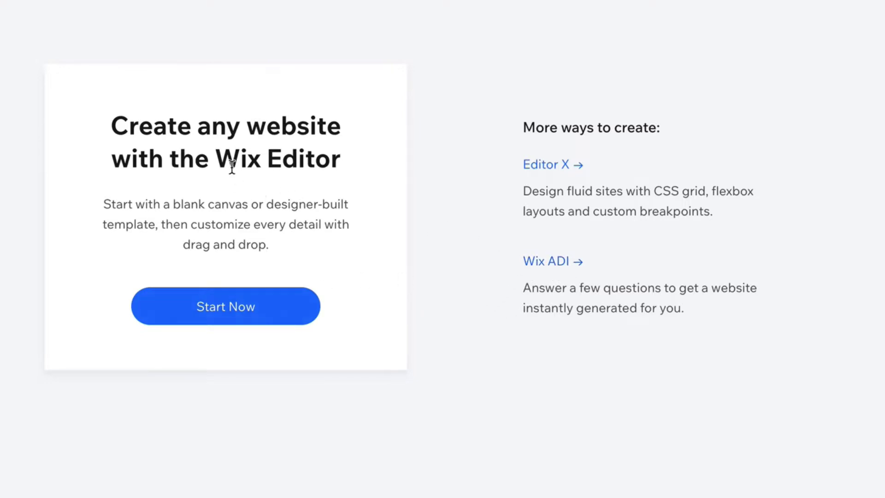
{"action": "left_click", "coordinate": [238, 306]}
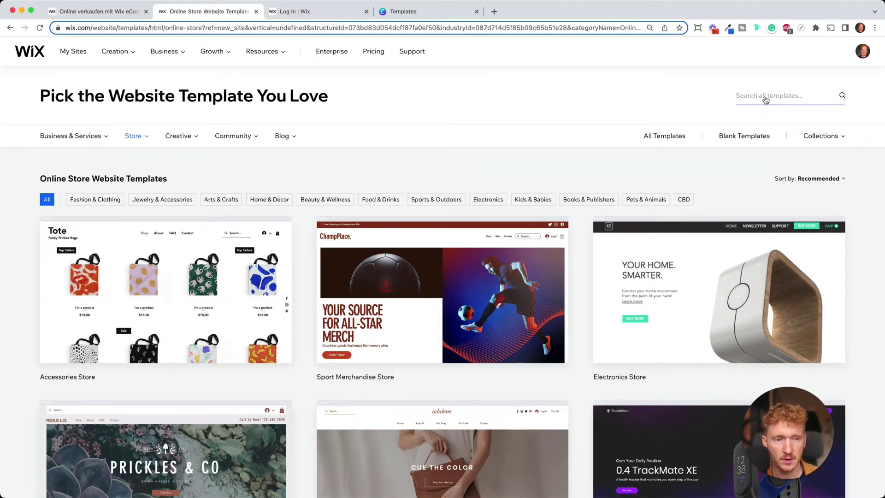
Search the website templates for "bike" and browse the matching designs
{"action": "left_click", "coordinate": [784, 97]}
{"action": "type", "text": "bike"}
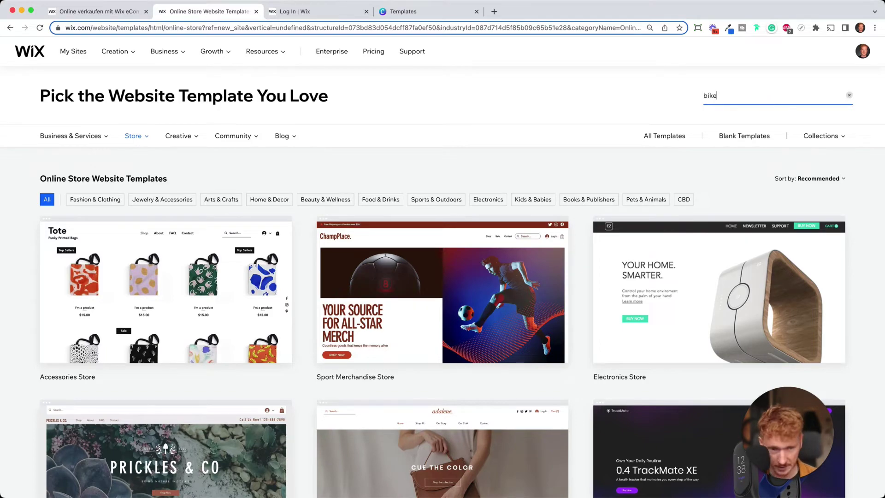
{"action": "key", "text": "Return"}
{"action": "scroll", "coordinate": [500, 274], "scroll_direction": "down", "scroll_amount": 5}
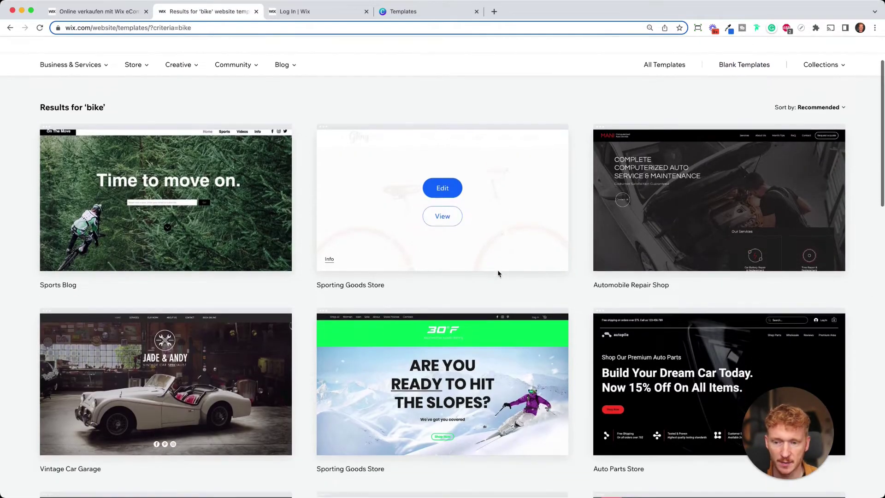
{"action": "scroll", "coordinate": [501, 272], "scroll_direction": "up", "scroll_amount": 7}
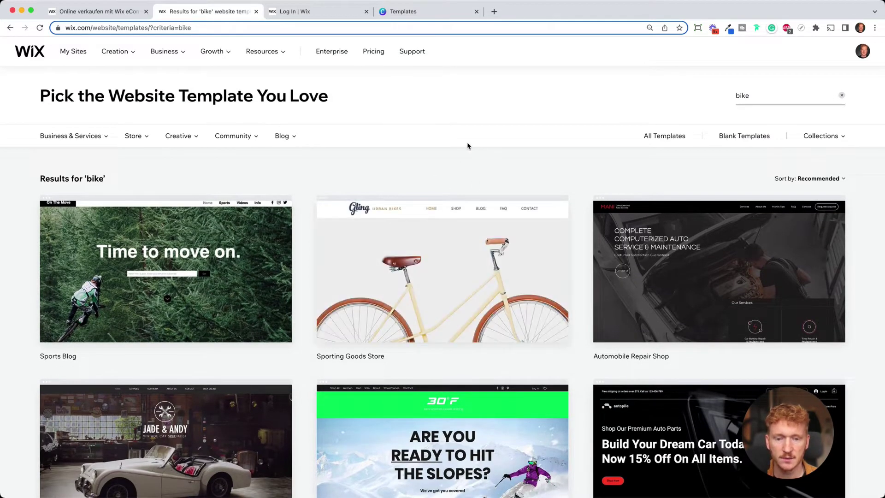
Preview the Gling Urban Bikes Sporting Goods Store template, and open that template for editing
{"action": "mouse_move", "coordinate": [464, 245]}
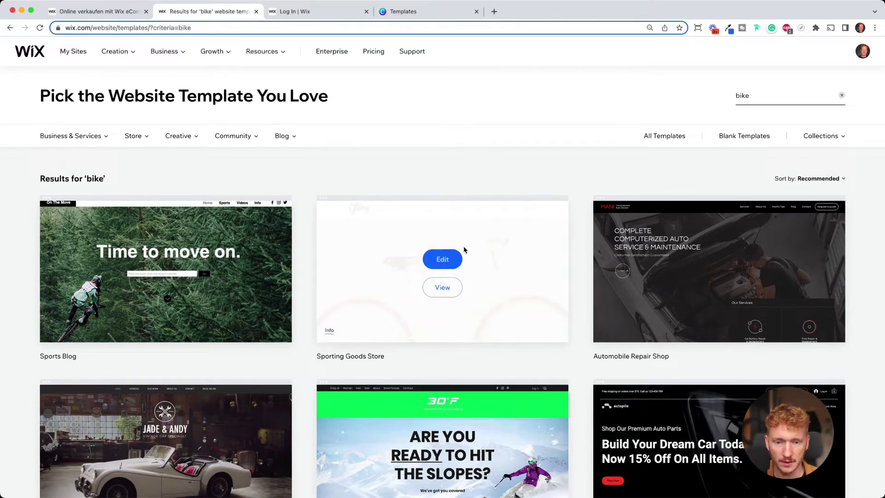
{"action": "left_click", "coordinate": [442, 288]}
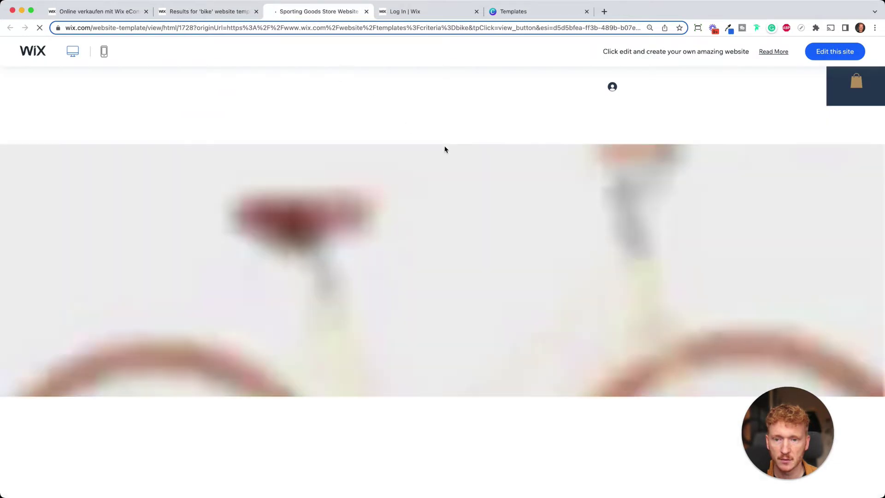
{"action": "scroll", "coordinate": [466, 198], "scroll_direction": "down", "scroll_amount": 5}
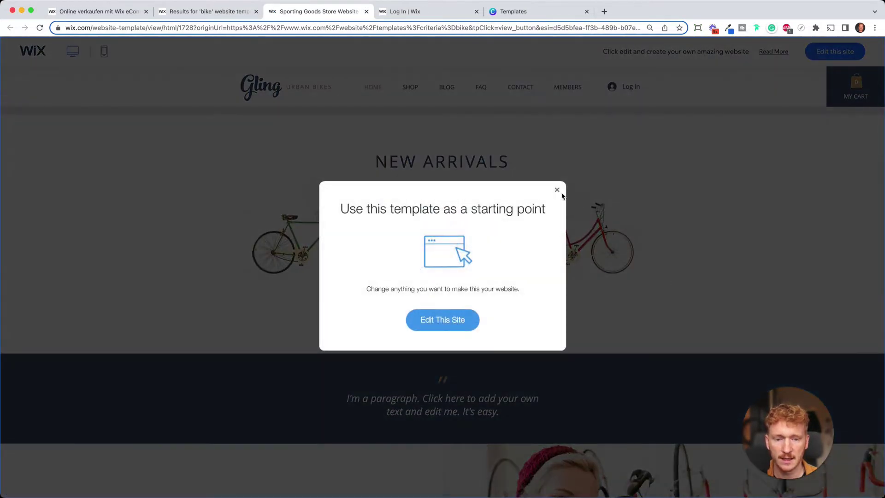
{"action": "left_click", "coordinate": [557, 191]}
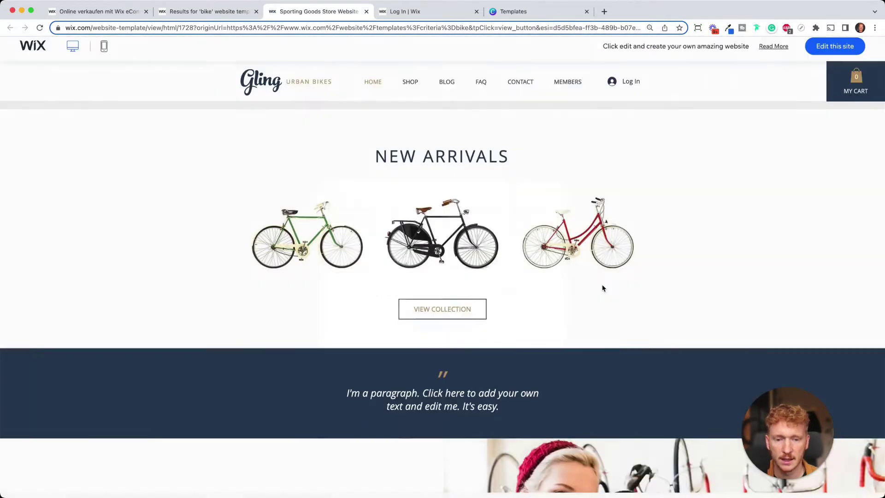
{"action": "scroll", "coordinate": [579, 285], "scroll_direction": "up", "scroll_amount": 6}
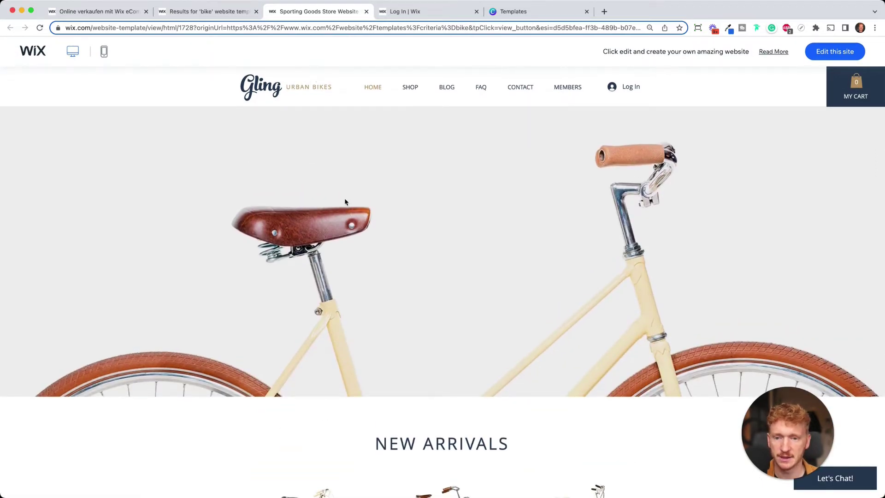
{"action": "left_click", "coordinate": [219, 14]}
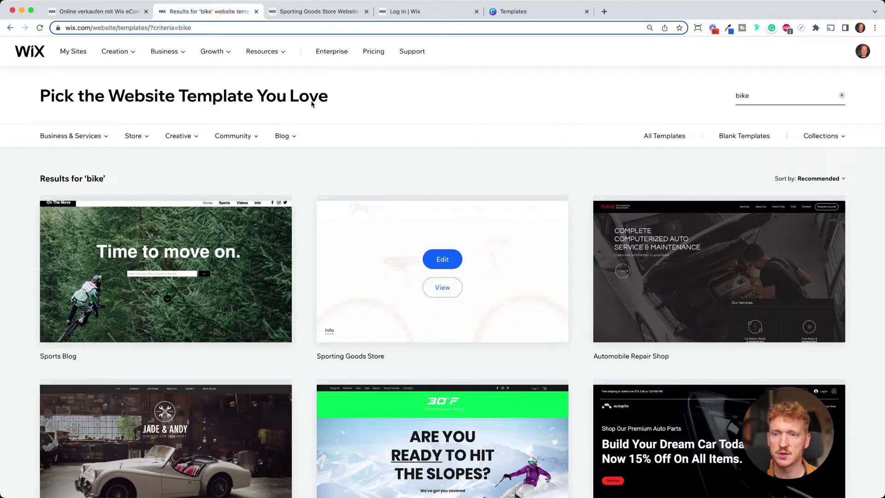
{"action": "left_click", "coordinate": [439, 262]}
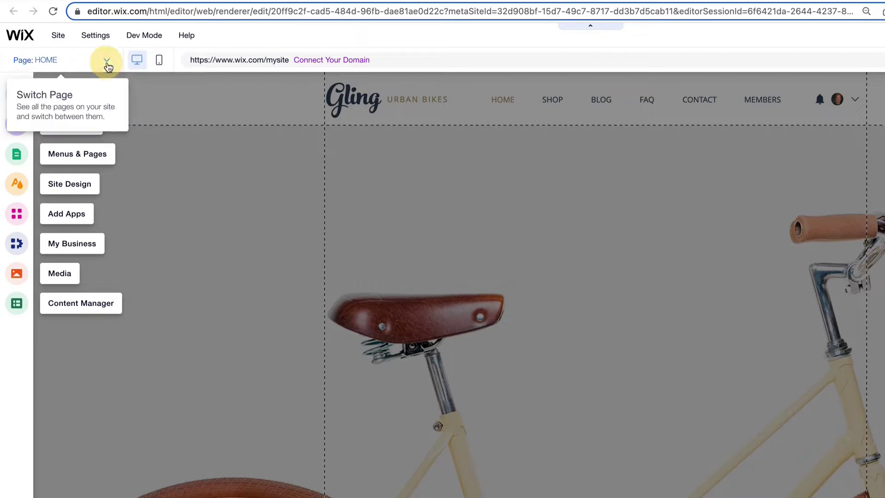
Switch the editor to the SHOP page and look over its product collection section
{"action": "left_click", "coordinate": [107, 60]}
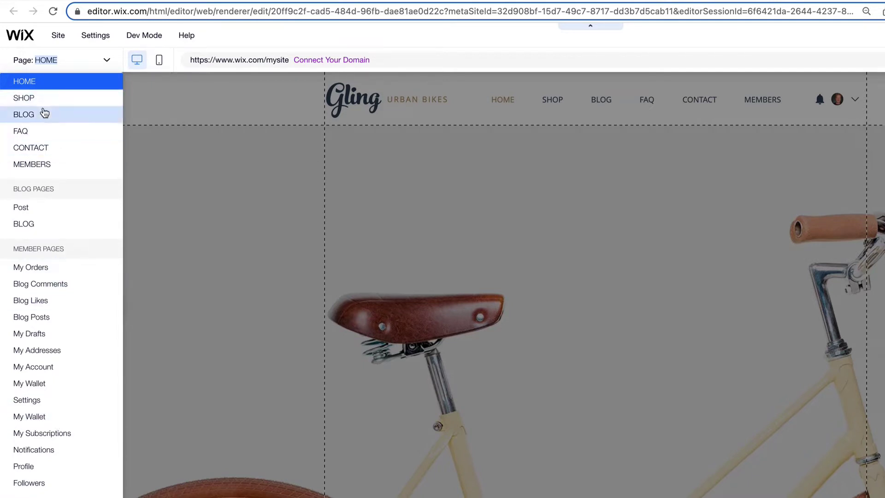
{"action": "left_click", "coordinate": [33, 99]}
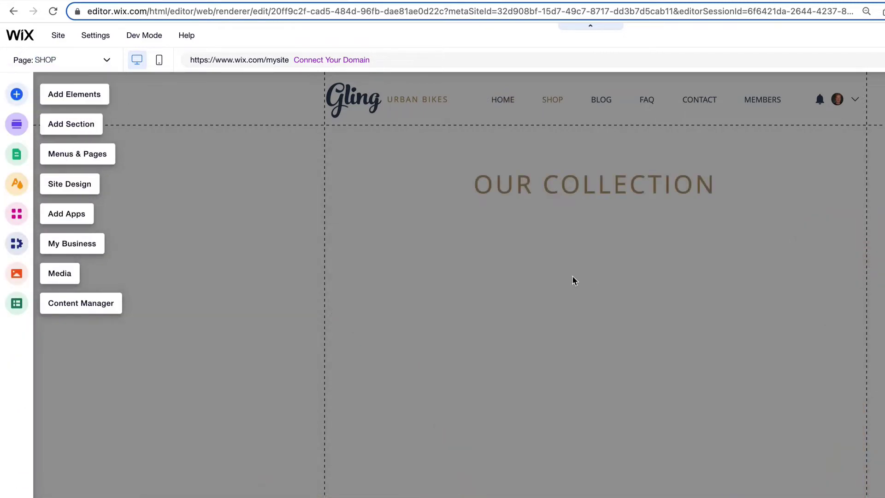
{"action": "left_click", "coordinate": [558, 282]}
{"action": "scroll", "coordinate": [560, 323], "scroll_direction": "down", "scroll_amount": 3}
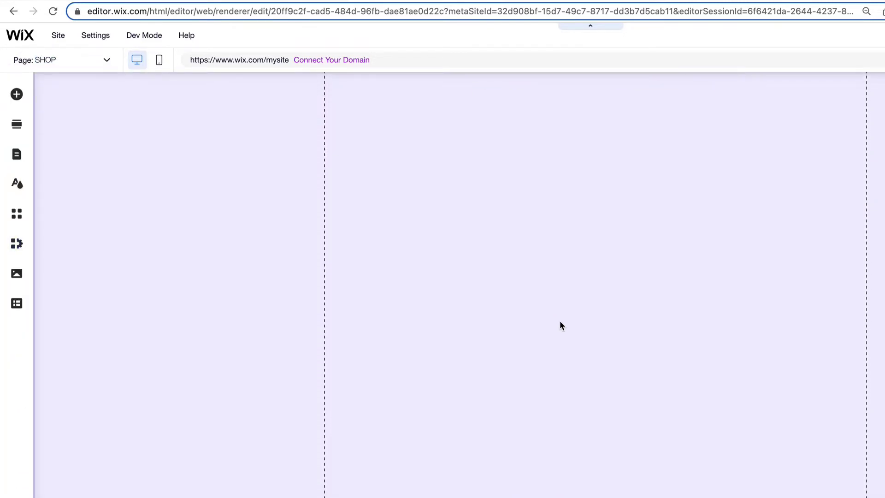
{"action": "scroll", "coordinate": [560, 323], "scroll_direction": "up", "scroll_amount": 3}
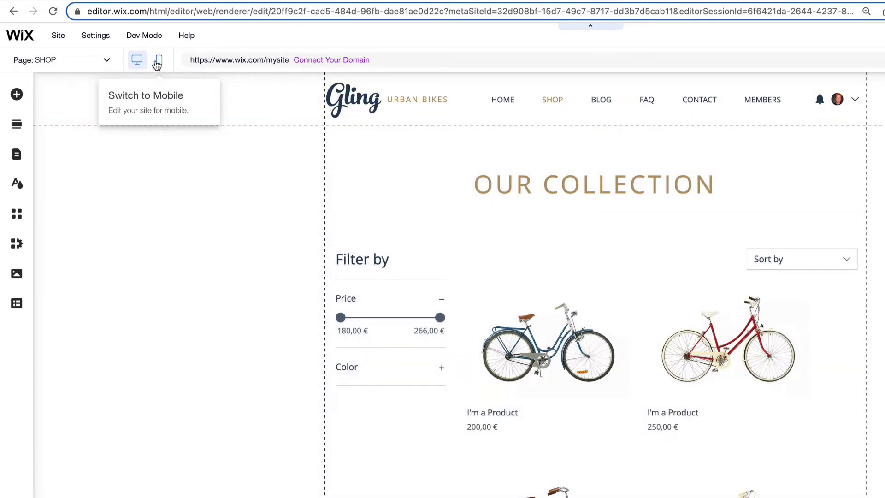
Switch the editor to the mobile version and review the SHOP page's product list there
{"action": "left_click", "coordinate": [158, 62]}
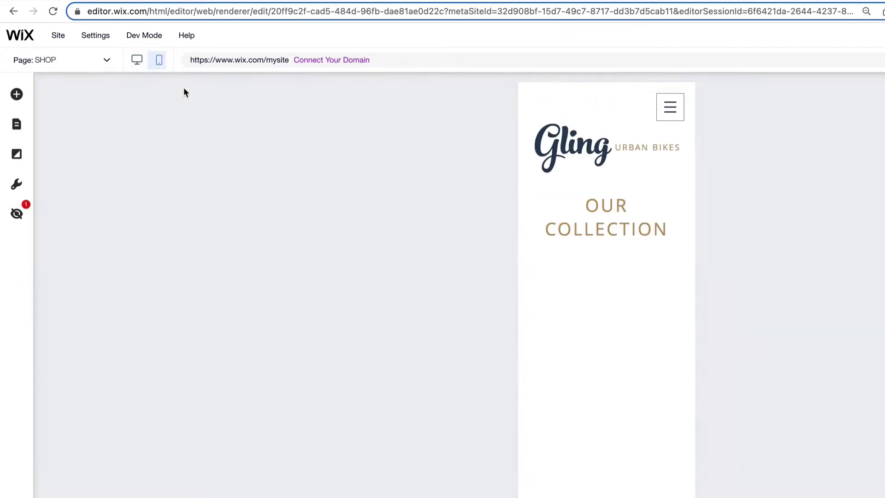
{"action": "scroll", "coordinate": [656, 235], "scroll_direction": "down", "scroll_amount": 3}
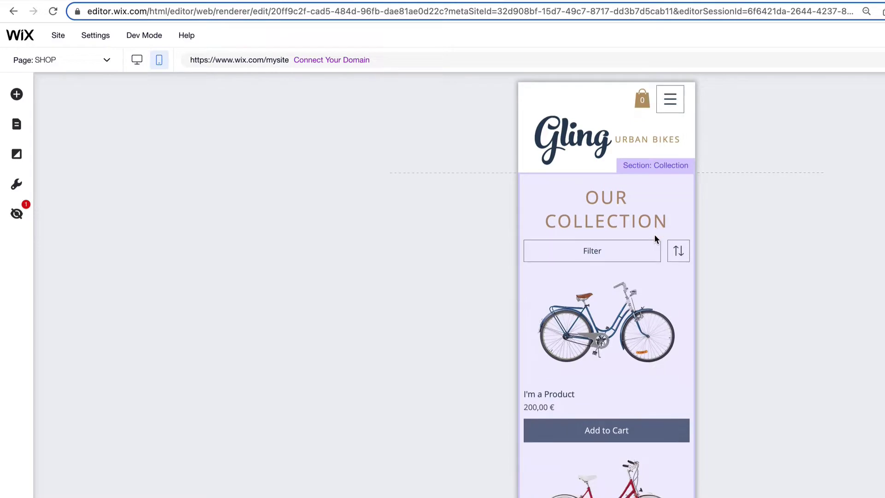
{"action": "scroll", "coordinate": [655, 244], "scroll_direction": "down", "scroll_amount": 5}
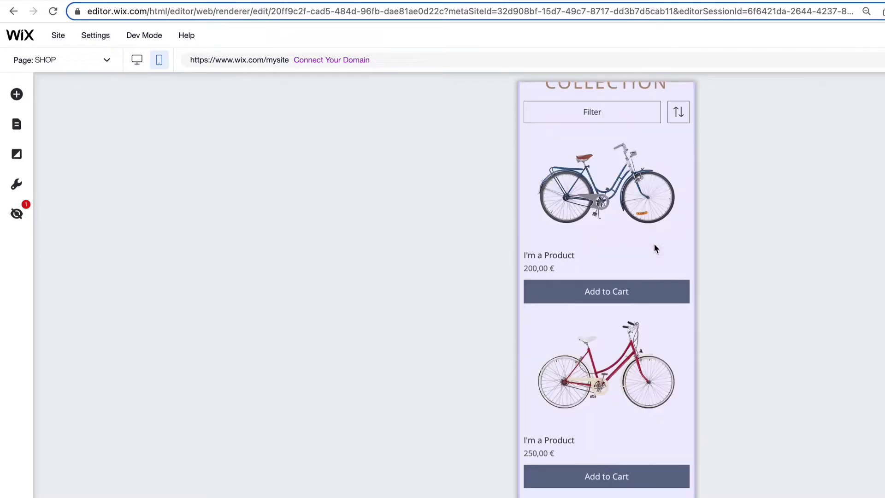
{"action": "scroll", "coordinate": [655, 245], "scroll_direction": "up", "scroll_amount": 2}
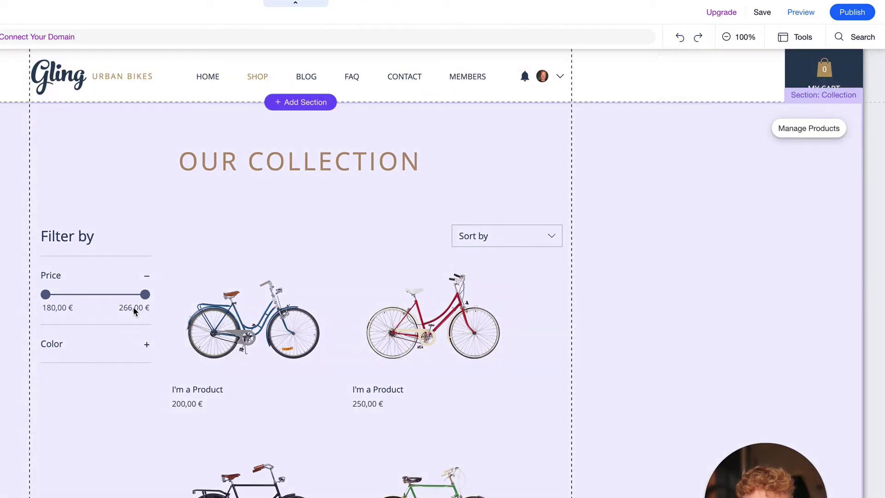
Try deleting the "OUR COLLECTION" heading from the SHOP page, and undo the deletion
{"action": "left_click", "coordinate": [133, 307]}
{"action": "left_click", "coordinate": [208, 316]}
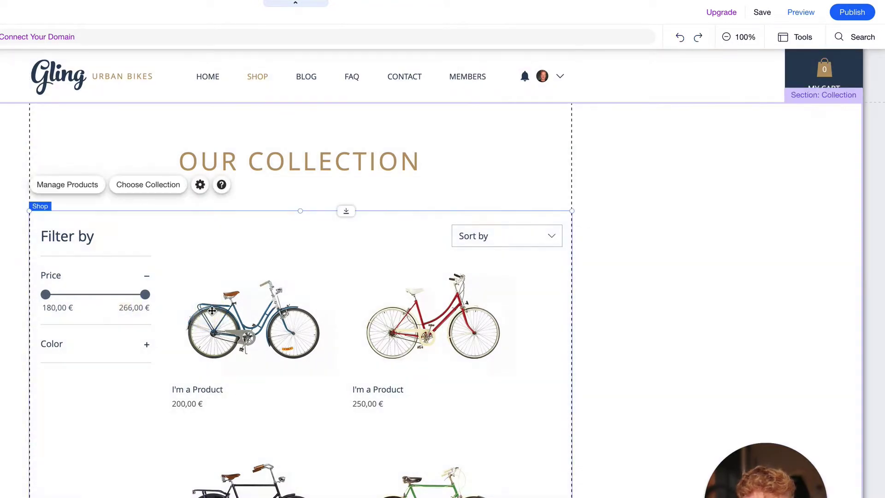
{"action": "left_click", "coordinate": [243, 166]}
{"action": "key", "text": "Delete"}
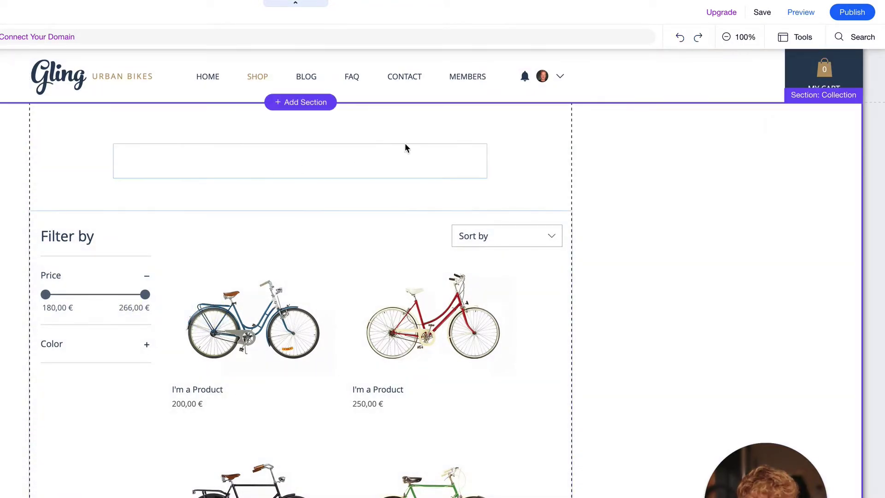
{"action": "left_click", "coordinate": [680, 37]}
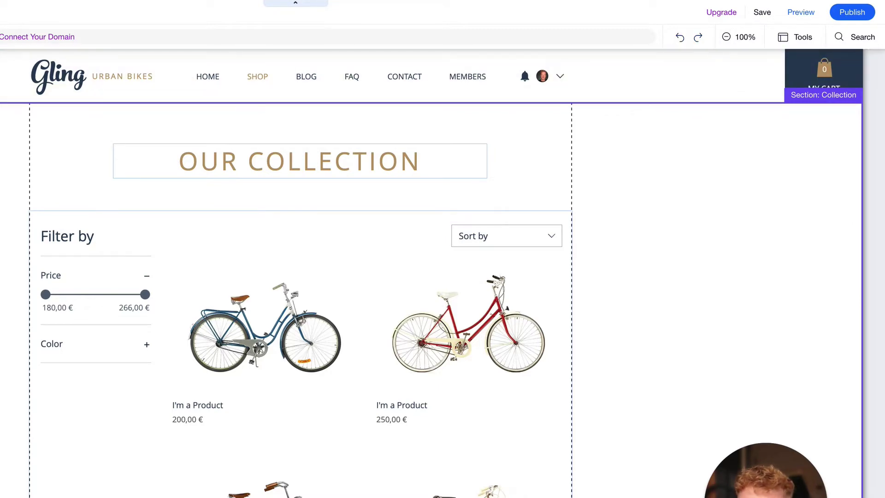
Go to the HOME page and zoom the editor out to 50% to review the page's sections
{"action": "left_click", "coordinate": [195, 74]}
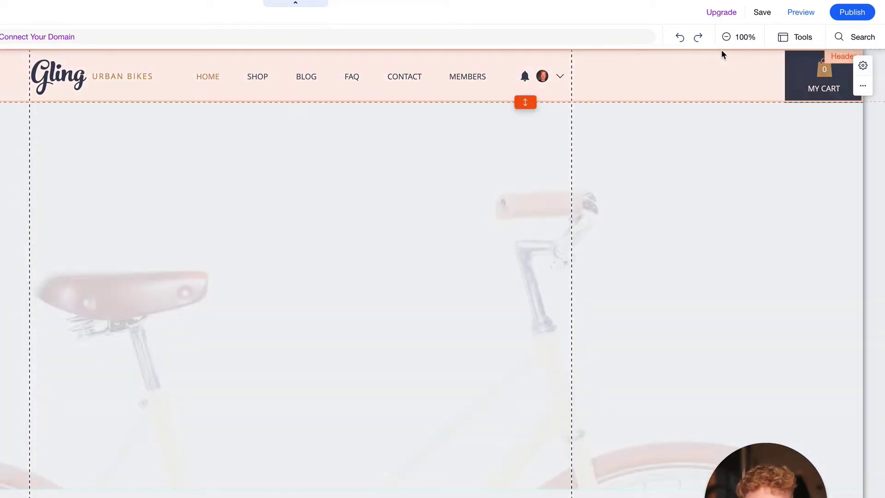
{"action": "left_click", "coordinate": [742, 42]}
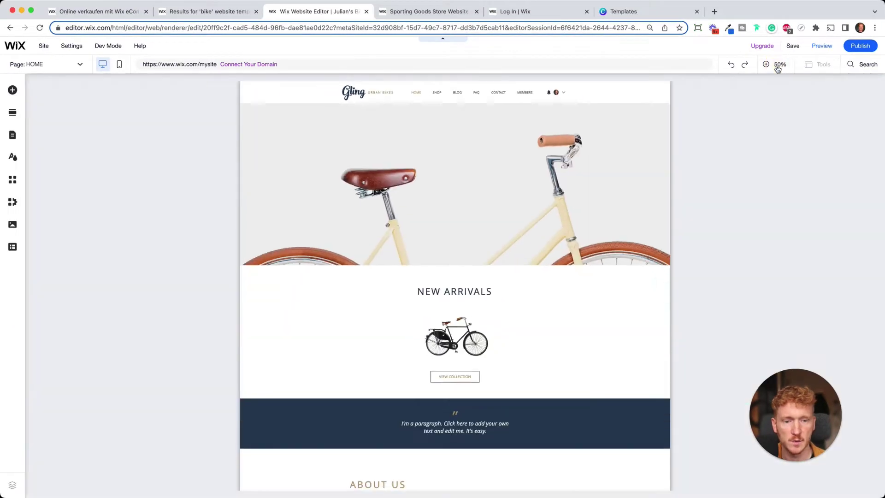
{"action": "scroll", "coordinate": [613, 157], "scroll_direction": "down", "scroll_amount": 4}
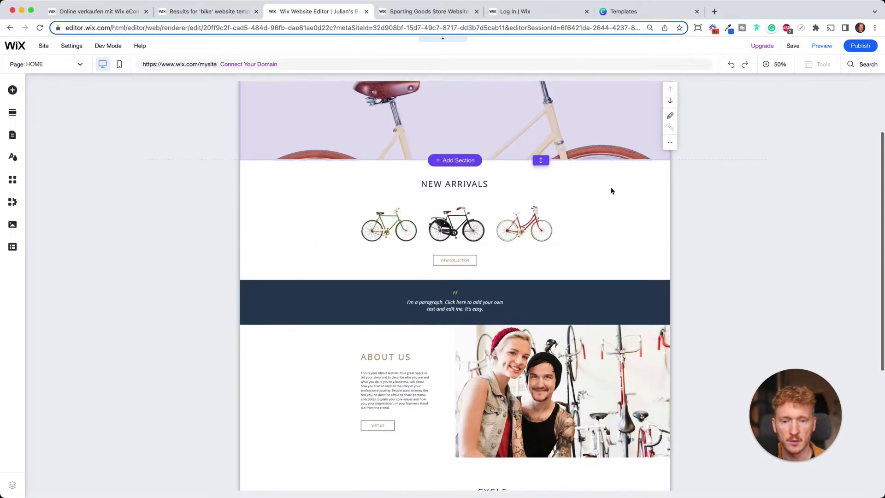
Look over the HOME page's bike banner, NEW ARRIVALS, quote and ABOUT US sections
{"action": "scroll", "coordinate": [623, 180], "scroll_direction": "up", "scroll_amount": 1}
{"action": "scroll", "coordinate": [625, 178], "scroll_direction": "up", "scroll_amount": 3}
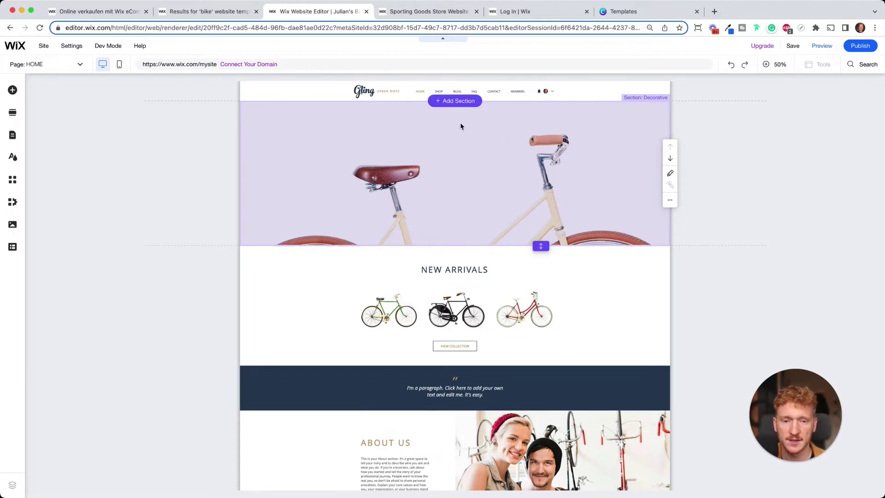
{"action": "scroll", "coordinate": [383, 236], "scroll_direction": "down", "scroll_amount": 3}
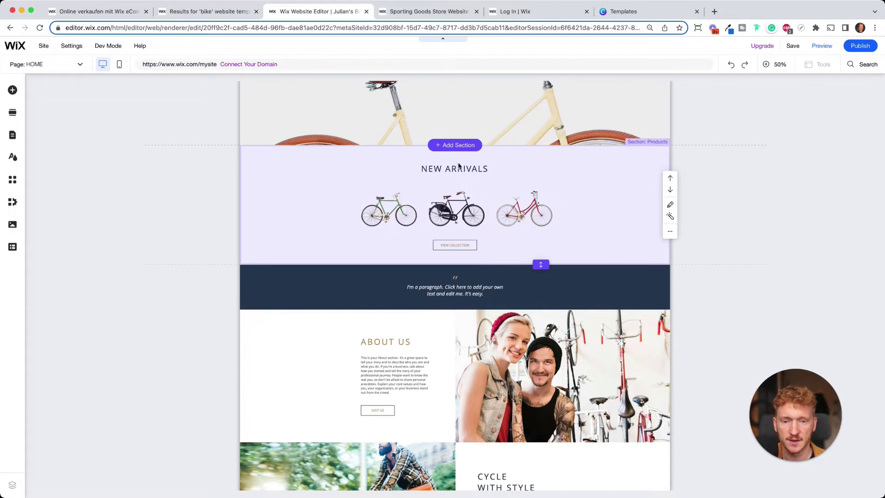
{"action": "scroll", "coordinate": [547, 255], "scroll_direction": "down", "scroll_amount": 1}
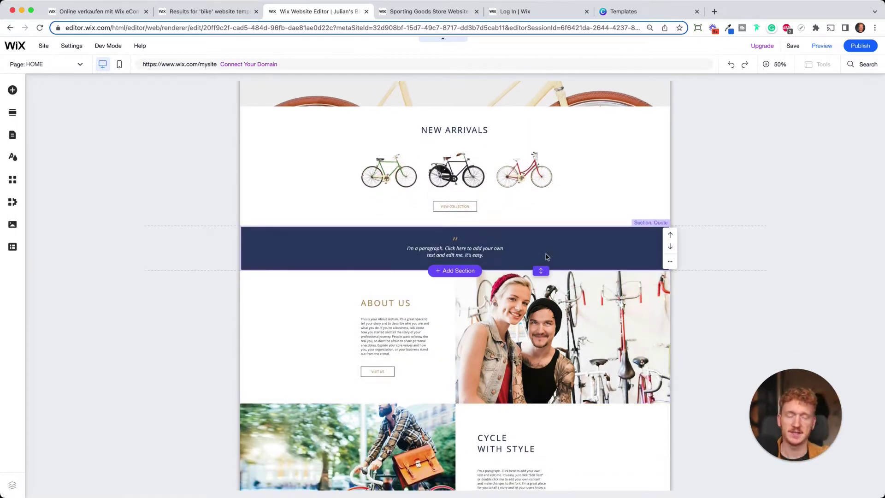
{"action": "scroll", "coordinate": [530, 252], "scroll_direction": "up", "scroll_amount": 2}
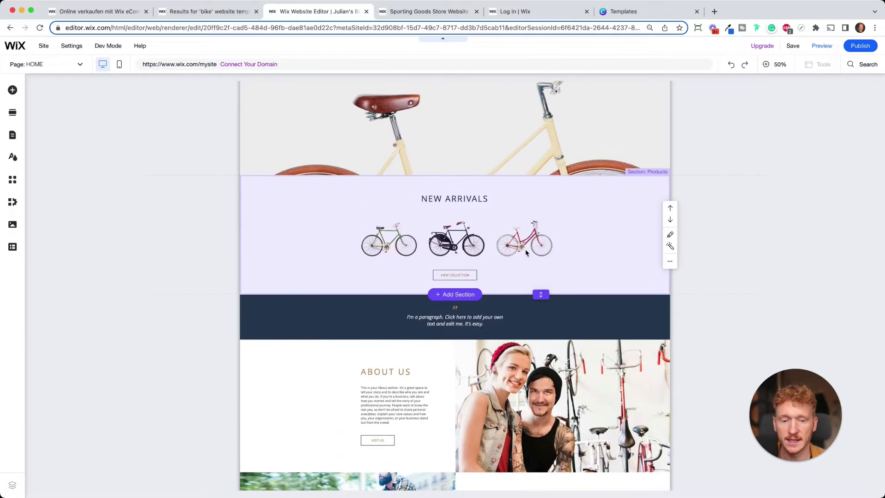
{"action": "scroll", "coordinate": [526, 255], "scroll_direction": "down", "scroll_amount": 5}
{"action": "scroll", "coordinate": [552, 290], "scroll_direction": "up", "scroll_amount": 7}
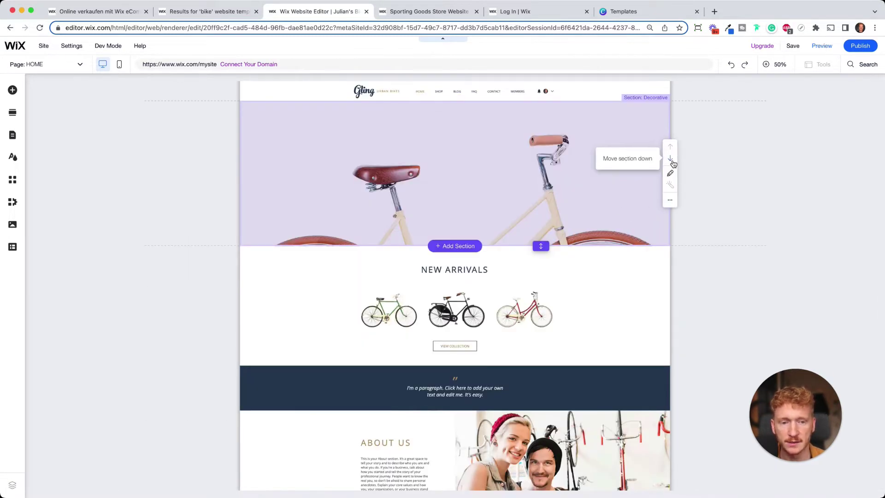
Move the Decorative bike section down below NEW ARRIVALS, and move it back up above it
{"action": "left_click", "coordinate": [671, 161]}
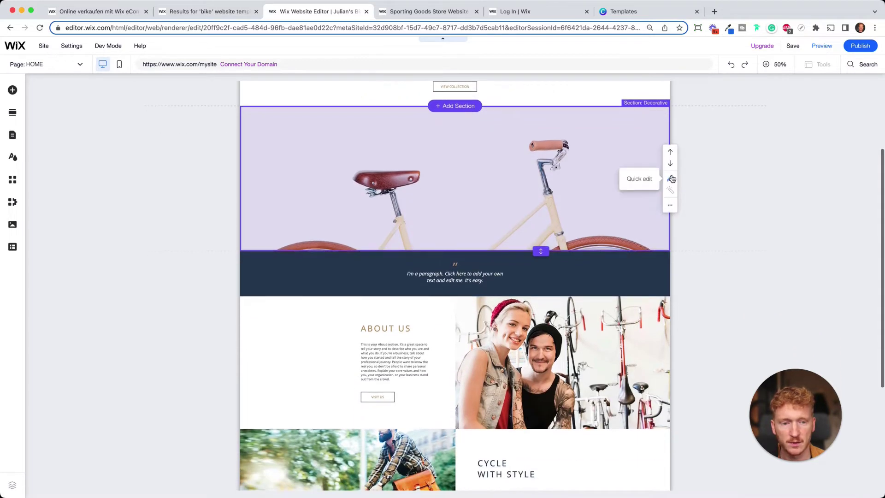
{"action": "left_click", "coordinate": [672, 172]}
{"action": "left_click", "coordinate": [674, 152]}
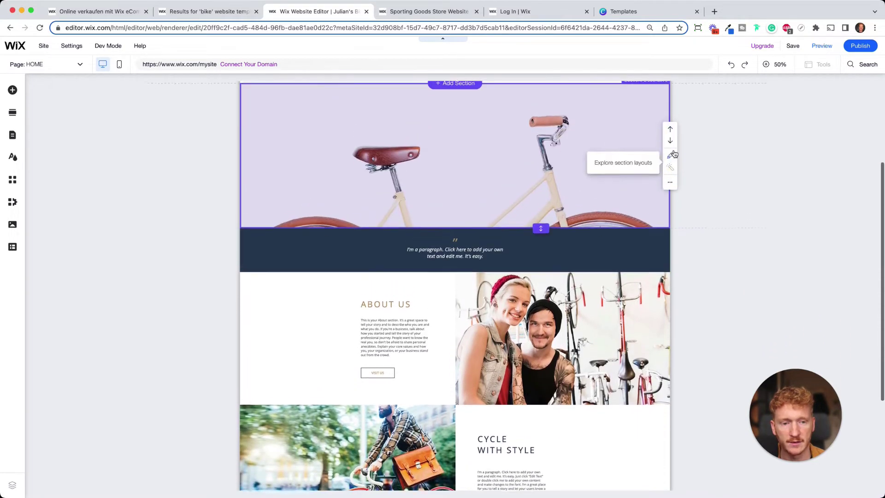
{"action": "left_click", "coordinate": [673, 149]}
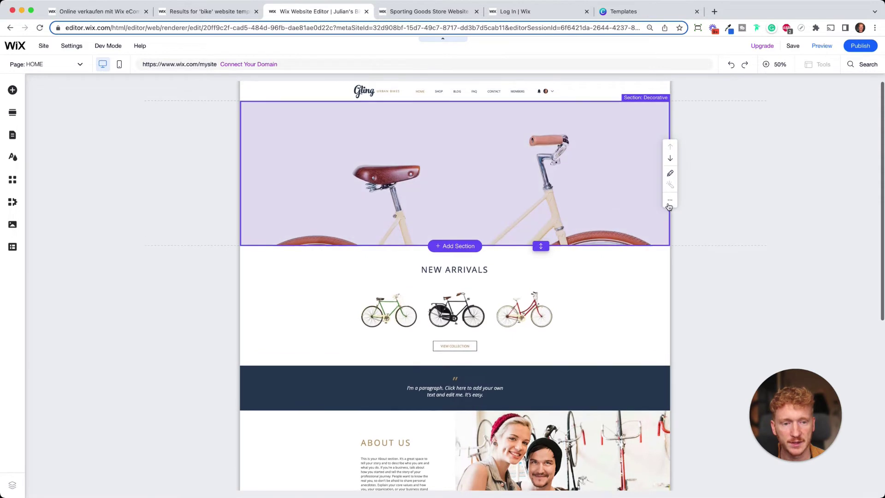
Check the further actions available for the Decorative bike section, and return the editor's zoom to 100%
{"action": "left_click", "coordinate": [670, 203]}
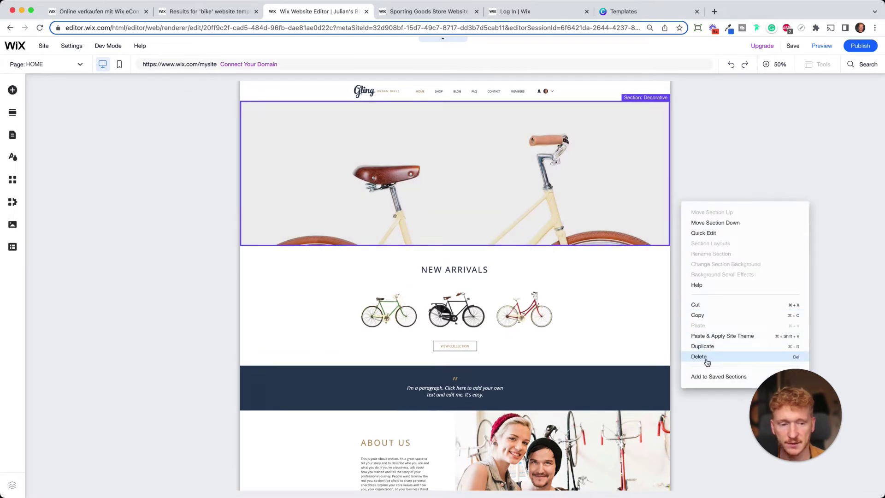
{"action": "left_click", "coordinate": [761, 141]}
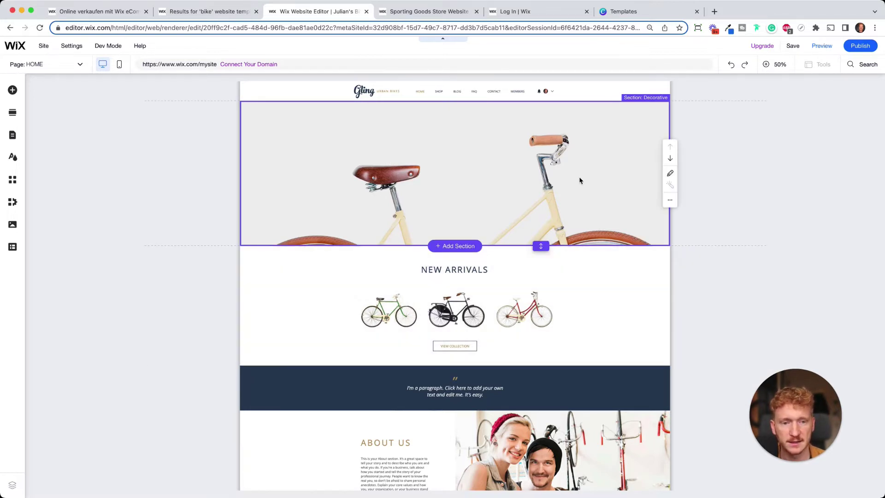
{"action": "left_click", "coordinate": [767, 64]}
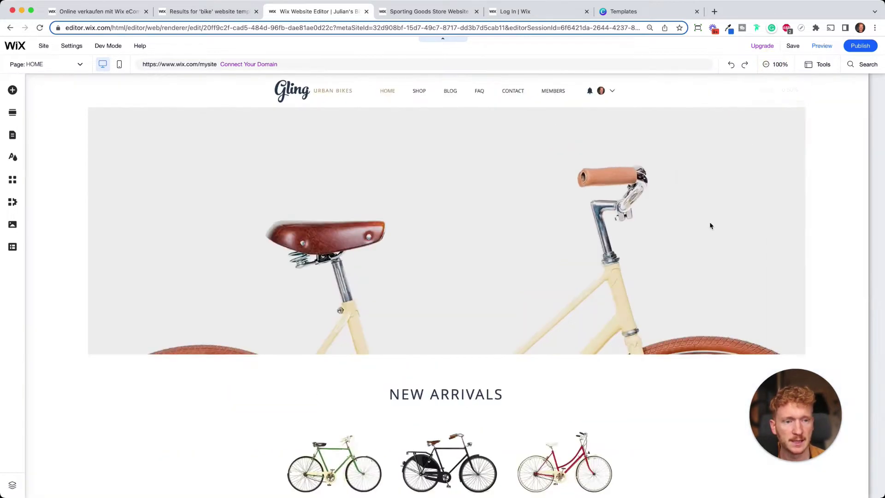
Show the rulers and place a vertical guide at 330 px on the page
{"action": "left_click", "coordinate": [811, 68]}
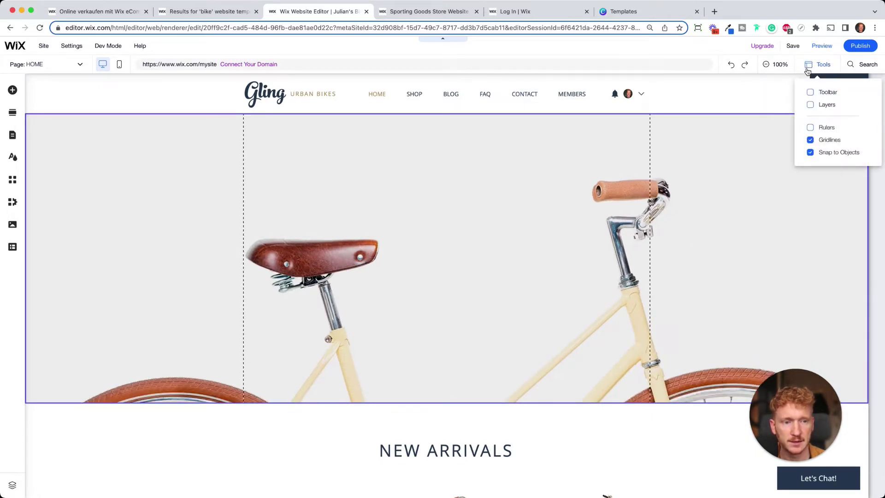
{"action": "left_click", "coordinate": [811, 128]}
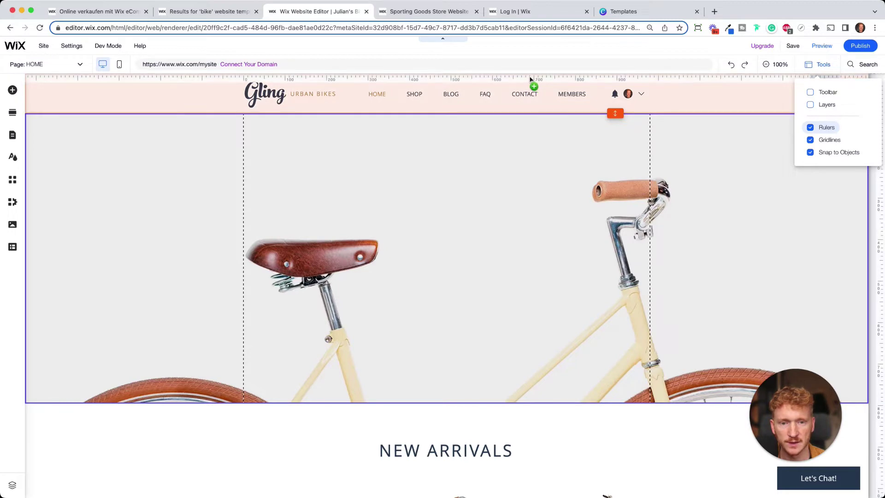
{"action": "left_click_drag", "start_coordinate": [531, 78], "coordinate": [382, 90]}
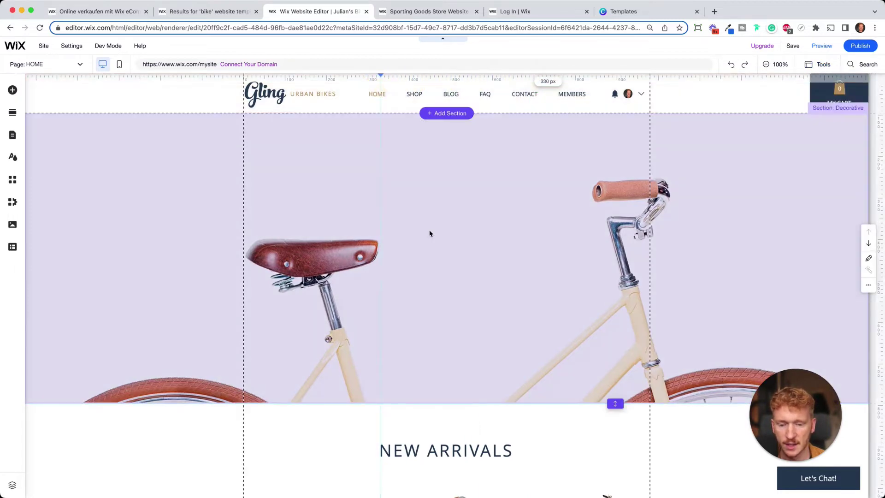
Add a vertical guide along the left edge of the ABOUT US text and a horizontal guide just above its heading
{"action": "scroll", "coordinate": [430, 230], "scroll_direction": "down", "scroll_amount": 5}
{"action": "scroll", "coordinate": [413, 289], "scroll_direction": "down", "scroll_amount": 3}
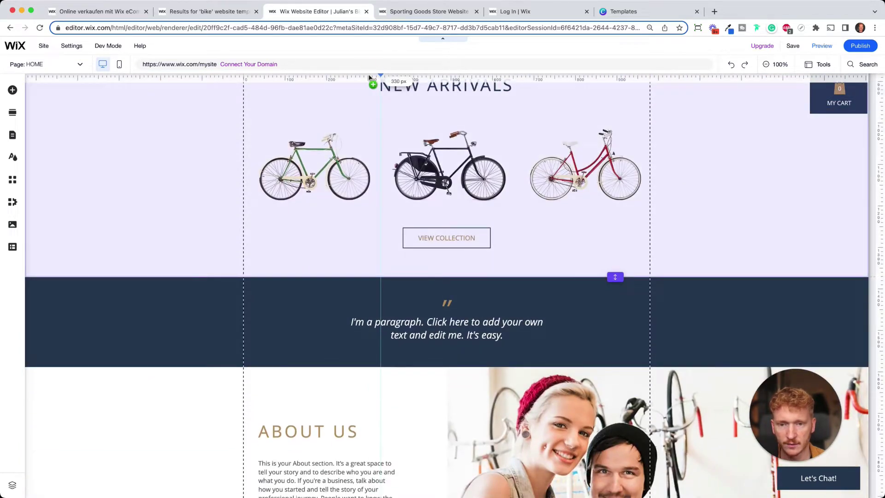
{"action": "left_click_drag", "start_coordinate": [370, 77], "coordinate": [258, 77]}
{"action": "scroll", "coordinate": [286, 303], "scroll_direction": "down", "scroll_amount": 2}
{"action": "scroll", "coordinate": [287, 303], "scroll_direction": "down", "scroll_amount": 3}
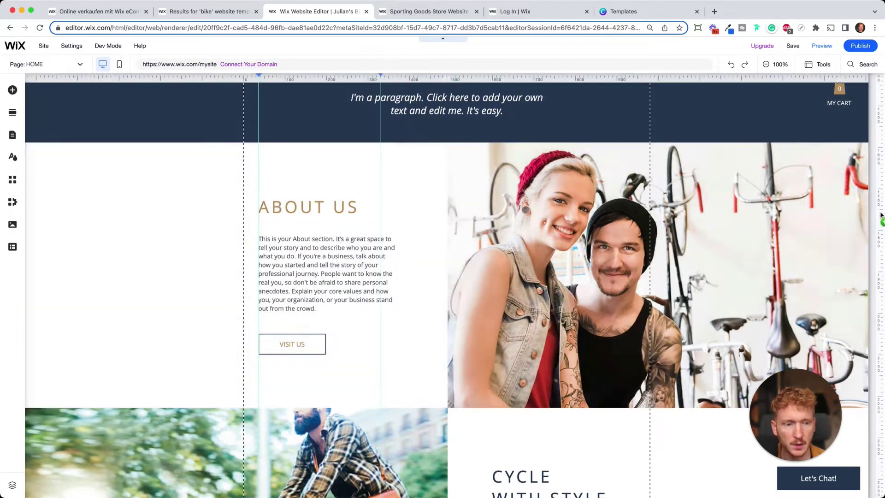
{"action": "left_click", "coordinate": [882, 210]}
{"action": "left_click_drag", "start_coordinate": [882, 210], "coordinate": [882, 199]}
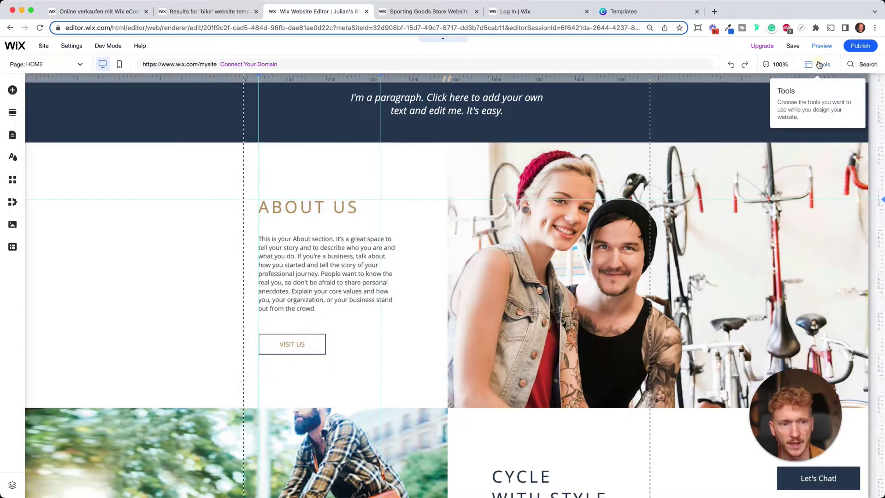
Hide the rulers together with their guides
{"action": "left_click", "coordinate": [824, 64]}
{"action": "left_click", "coordinate": [822, 132]}
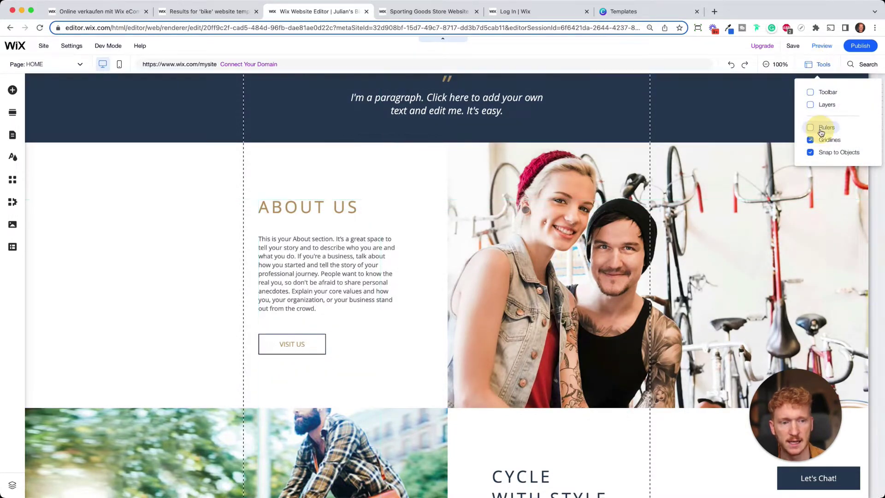
{"action": "left_click", "coordinate": [816, 140]}
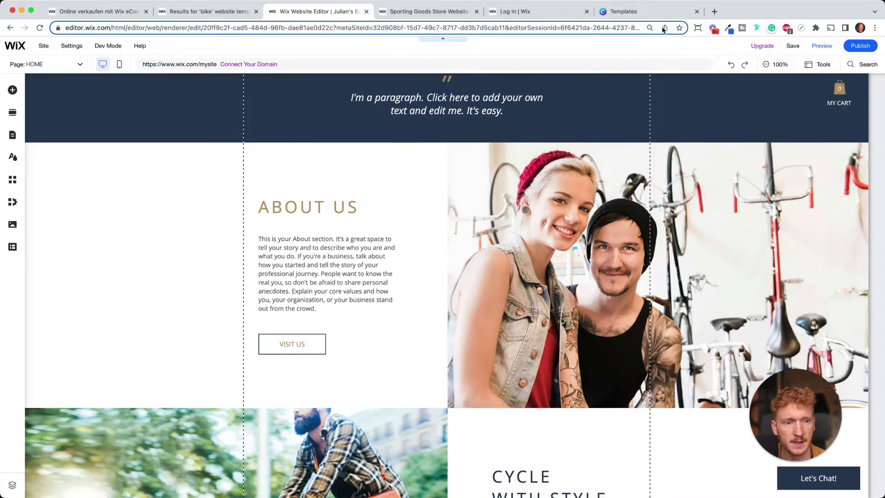
Preview the site and look through the HOME page from the header downwards
{"action": "left_click", "coordinate": [821, 46]}
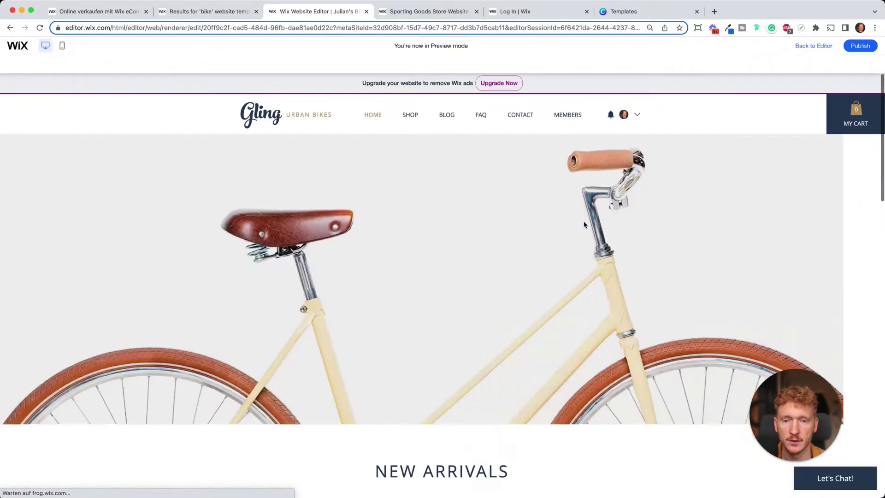
{"action": "scroll", "coordinate": [629, 216], "scroll_direction": "down", "scroll_amount": 15}
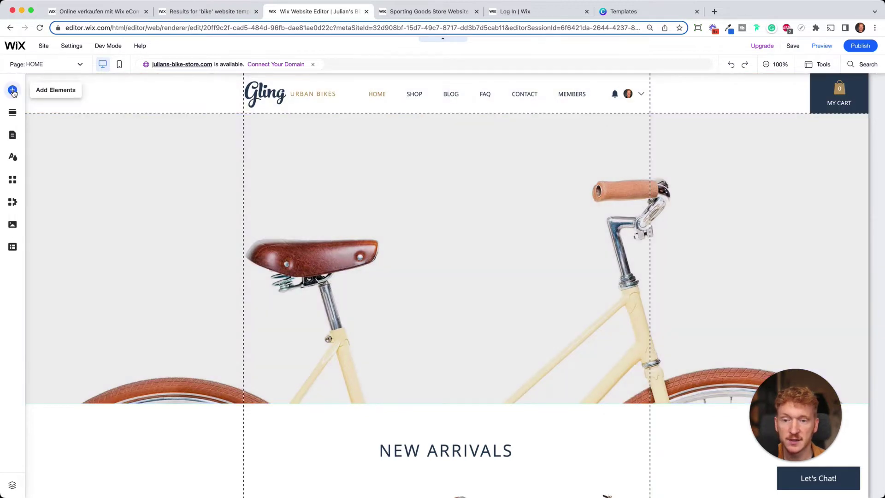
Add a Heading 2 themed text to the bike banner section and move it up to the section's upper area
{"action": "left_click", "coordinate": [13, 90]}
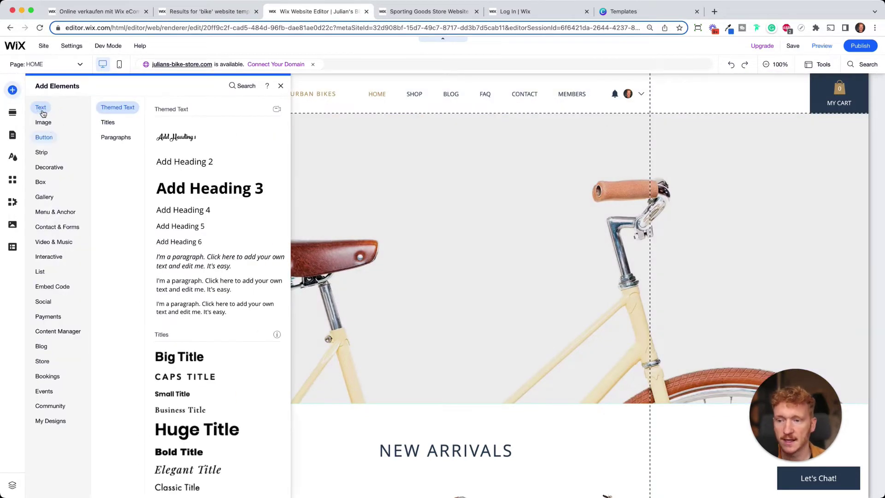
{"action": "left_click", "coordinate": [180, 166]}
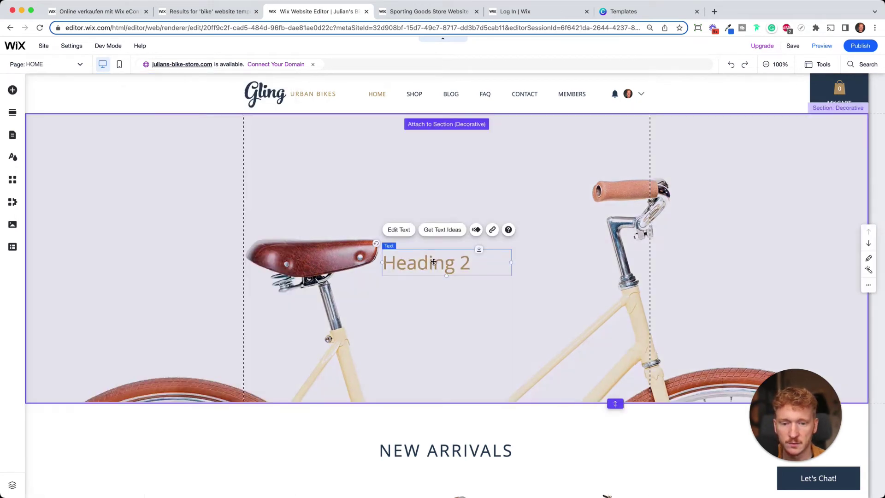
{"action": "left_click_drag", "start_coordinate": [433, 261], "coordinate": [414, 156]}
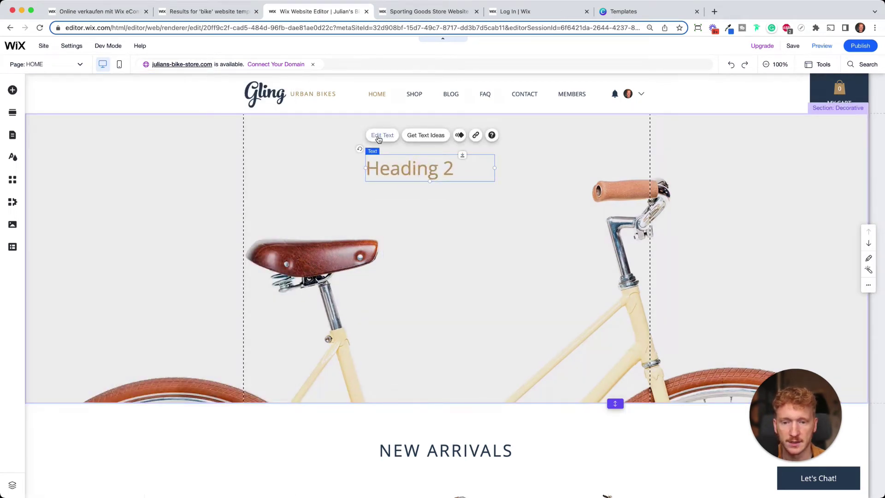
Change the new heading's text to "Julian's Bicycle Store" and widen its box to fit it on one line
{"action": "double_click", "coordinate": [431, 161]}
{"action": "type", "text": "Julian's Bycicle Store"}
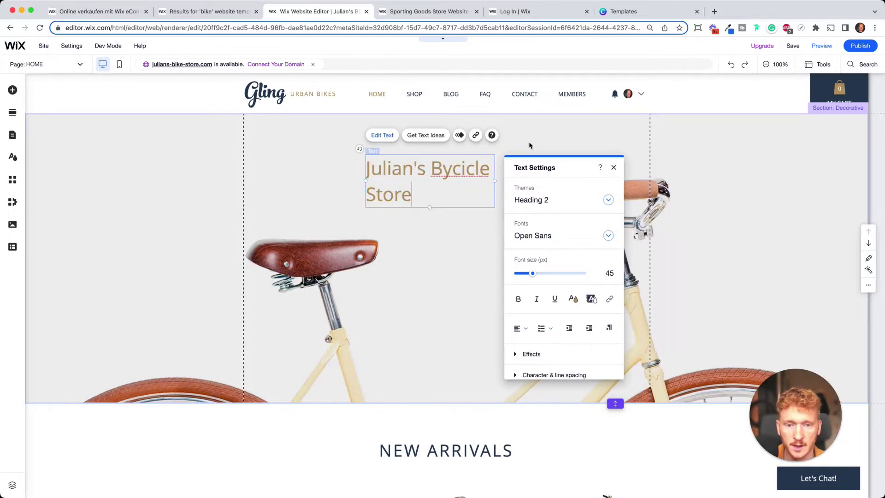
{"action": "left_click", "coordinate": [530, 143]}
{"action": "left_click", "coordinate": [464, 175]}
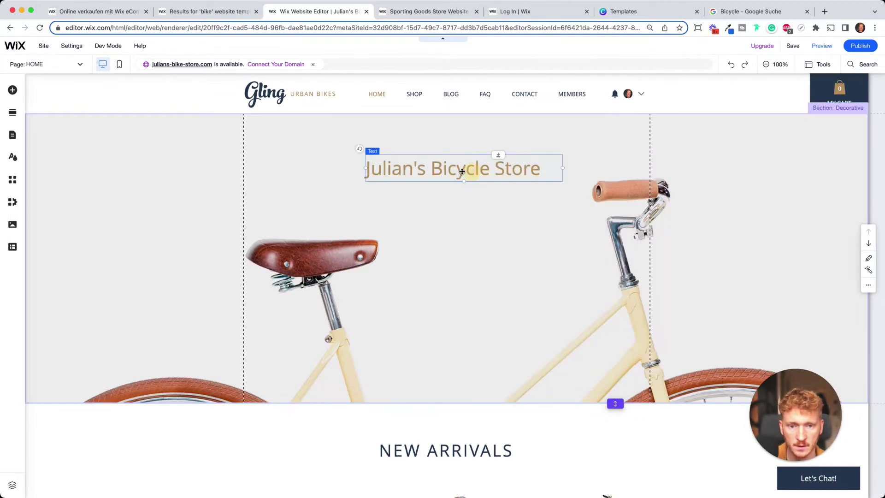
Set the banner heading's font size to 46 px and centre its text, keeping the Heading 2 theme
{"action": "left_click", "coordinate": [383, 135]}
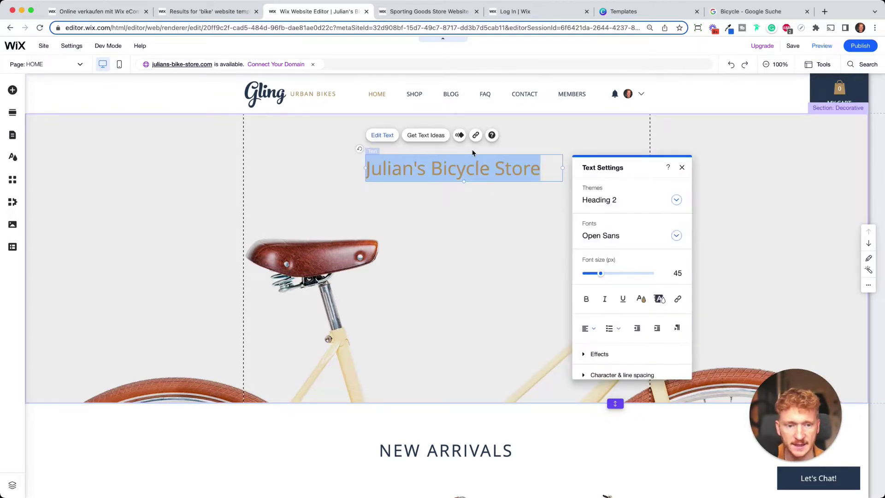
{"action": "left_click", "coordinate": [601, 275]}
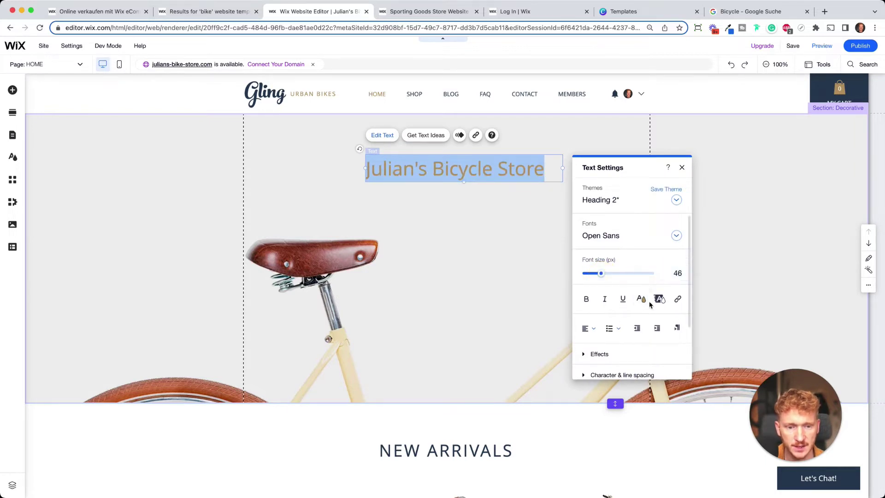
{"action": "left_click", "coordinate": [589, 329]}
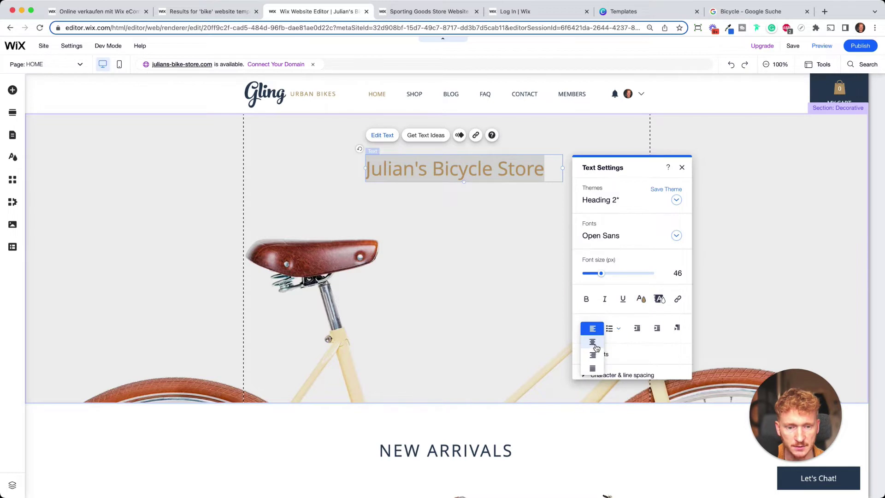
{"action": "left_click", "coordinate": [594, 344]}
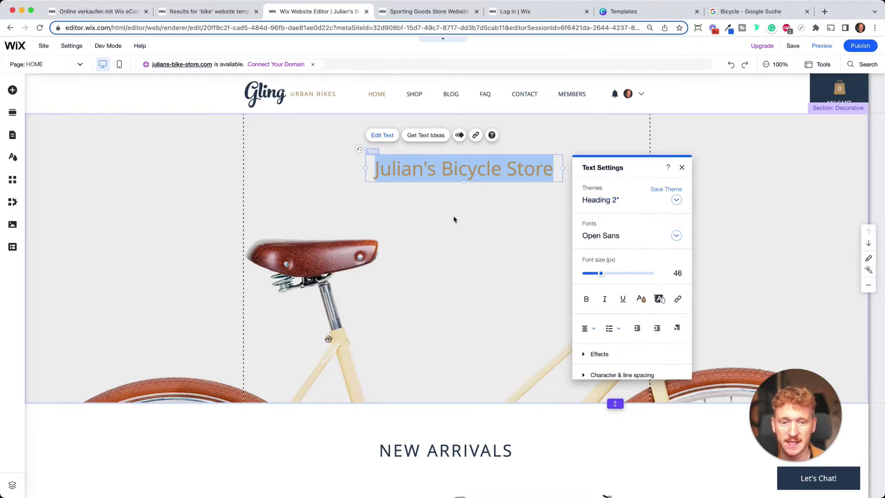
{"action": "scroll", "coordinate": [454, 220], "scroll_direction": "down", "scroll_amount": 1}
{"action": "left_click", "coordinate": [676, 201]}
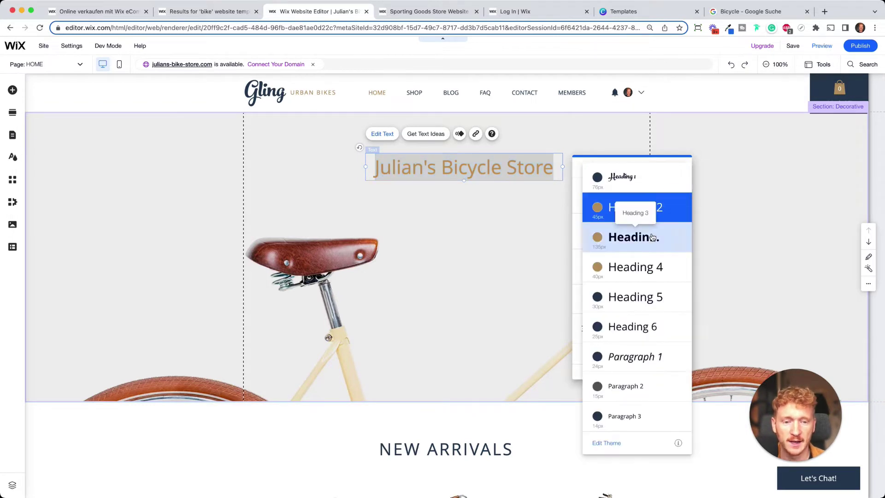
{"action": "left_click", "coordinate": [475, 207]}
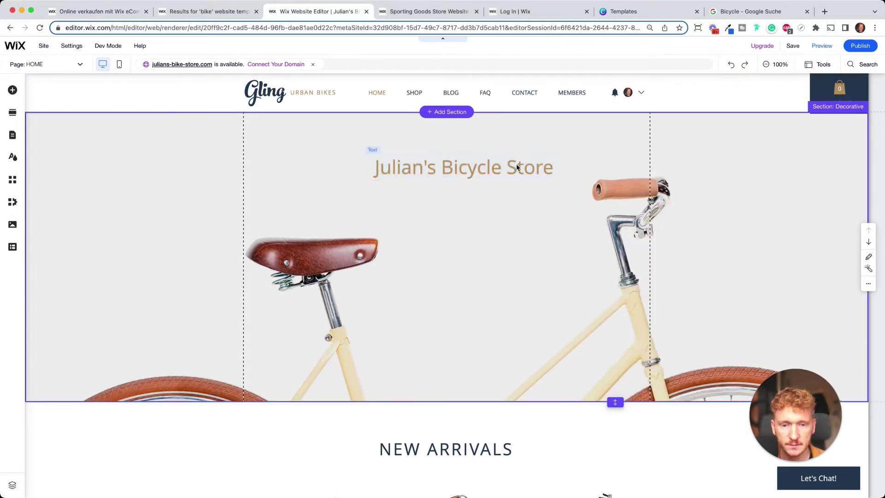
Reposition the store name heading so it is horizontally centred in the upper part of the bike banner
{"action": "left_click_drag", "start_coordinate": [518, 168], "coordinate": [497, 163]}
{"action": "left_click_drag", "start_coordinate": [462, 154], "coordinate": [483, 151]}
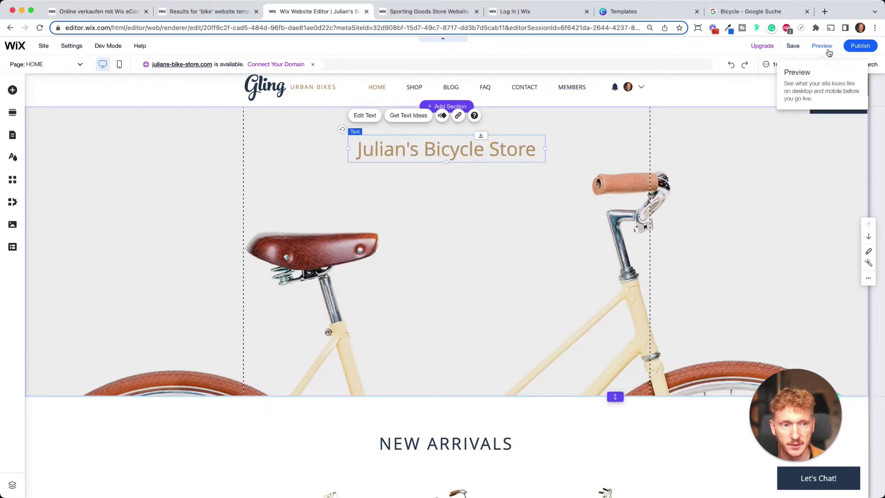
{"action": "left_click", "coordinate": [459, 187]}
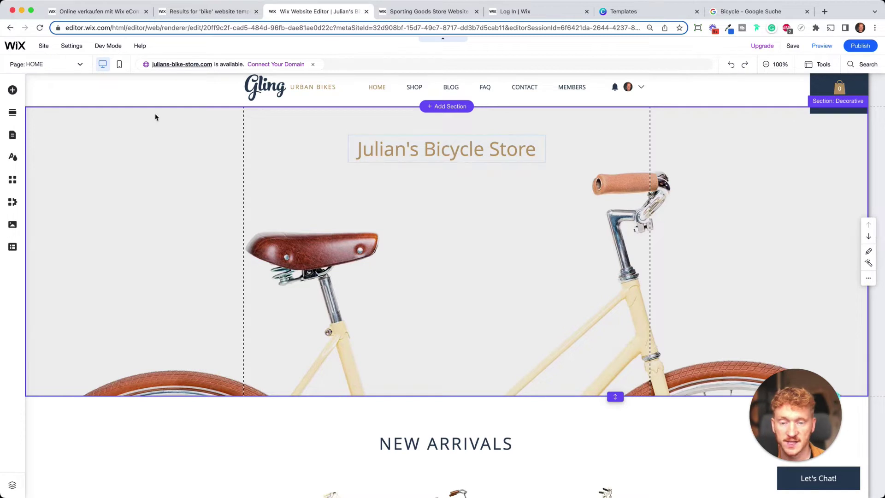
Add the dark filled themed button to the bike banner and place it just below the store name heading
{"action": "left_click", "coordinate": [16, 91]}
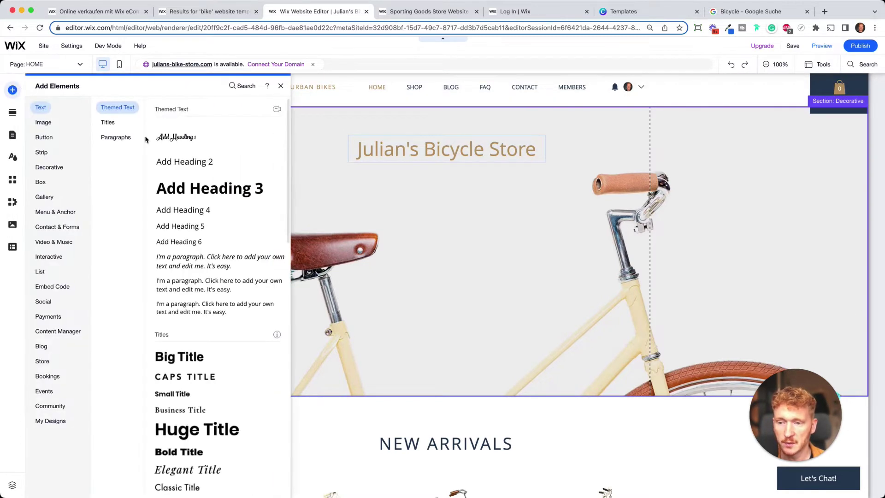
{"action": "left_click", "coordinate": [44, 137]}
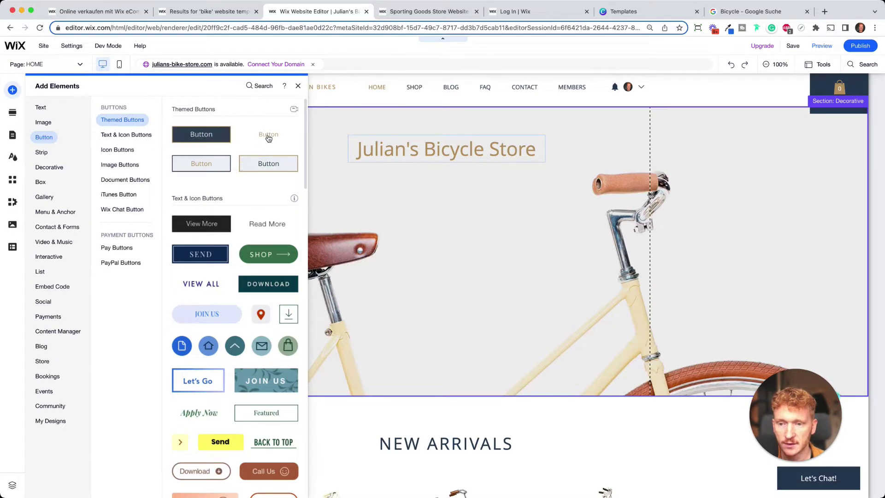
{"action": "left_click", "coordinate": [210, 139]}
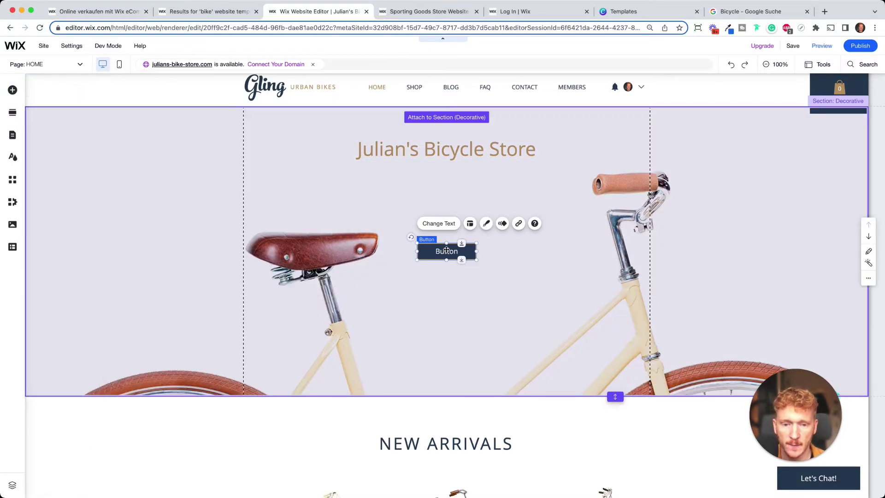
{"action": "left_click_drag", "start_coordinate": [446, 249], "coordinate": [449, 195]}
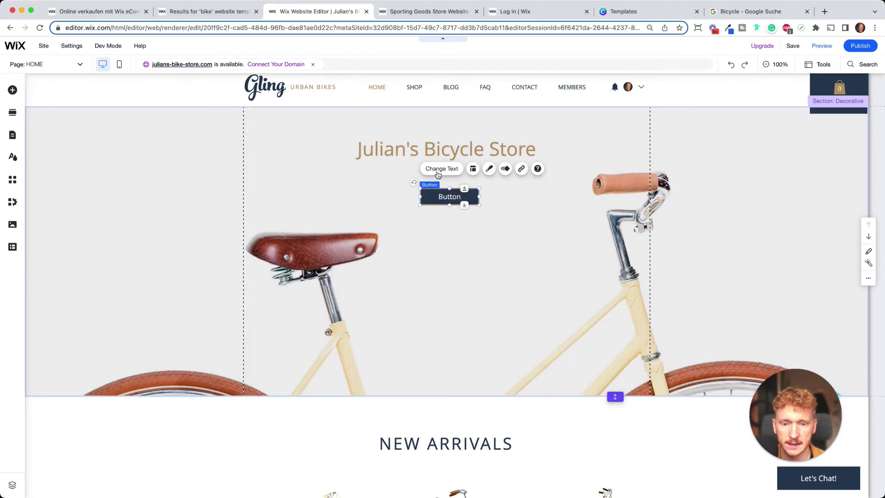
Change the new button's text to "Shop" and open its link settings
{"action": "left_click", "coordinate": [439, 175]}
{"action": "type", "text": "S"}
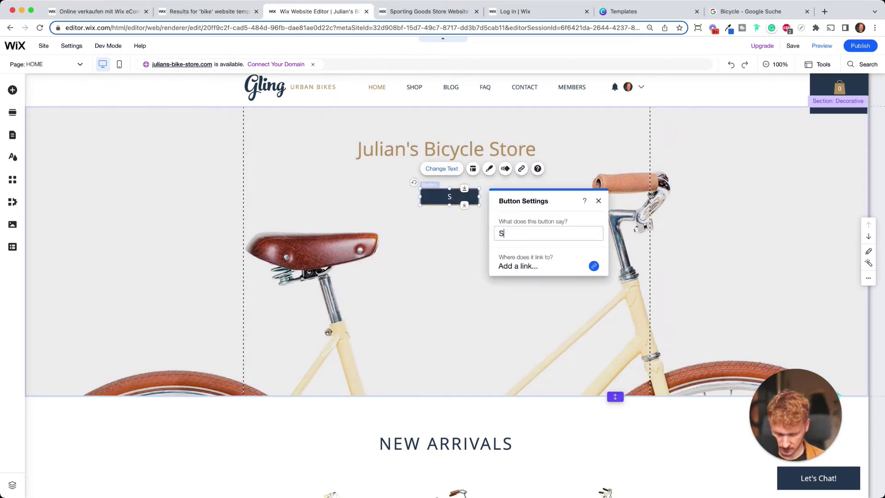
{"action": "type", "text": "hop"}
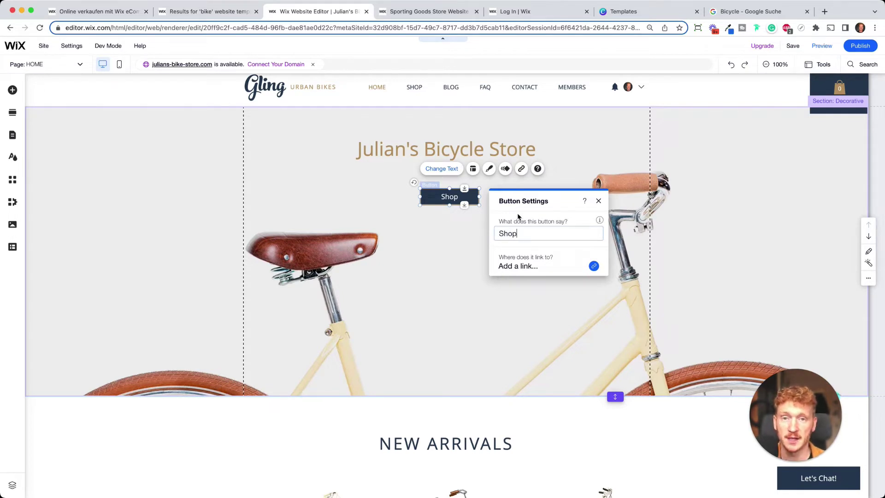
{"action": "left_click", "coordinate": [593, 266]}
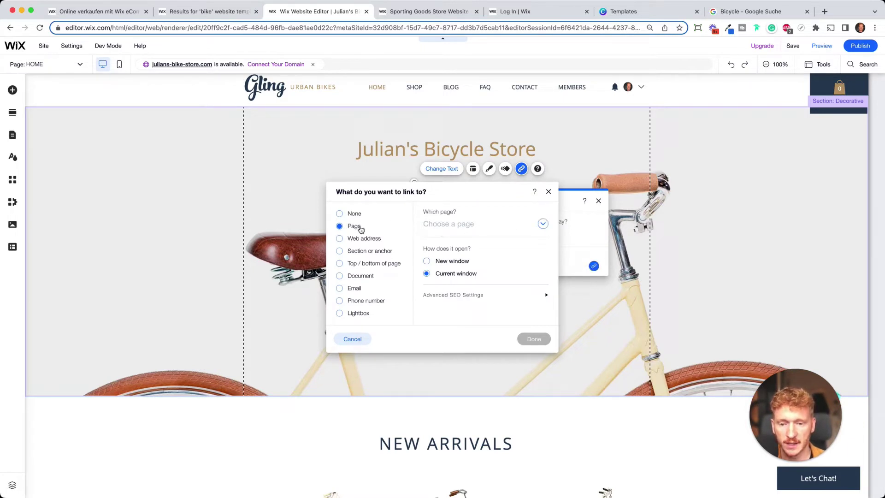
Try the SHOP page as link target, and review the web address, section or anchor, and phone number link types
{"action": "left_click", "coordinate": [461, 227]}
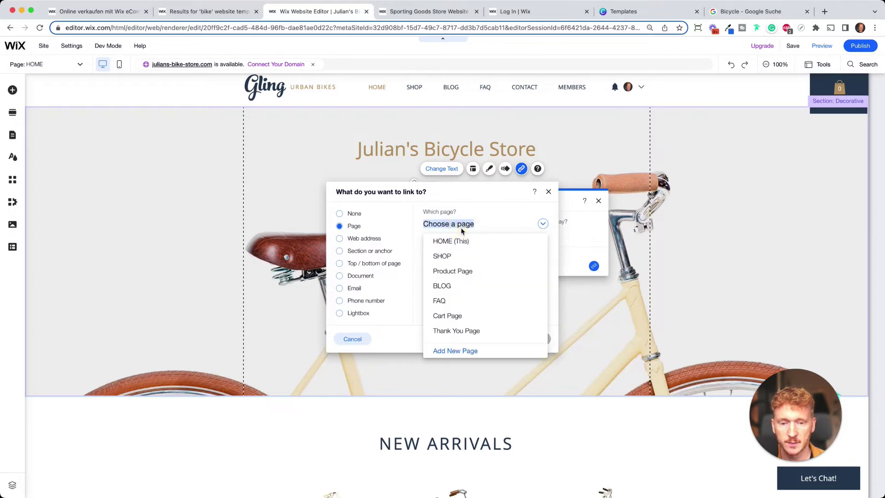
{"action": "left_click", "coordinate": [448, 260]}
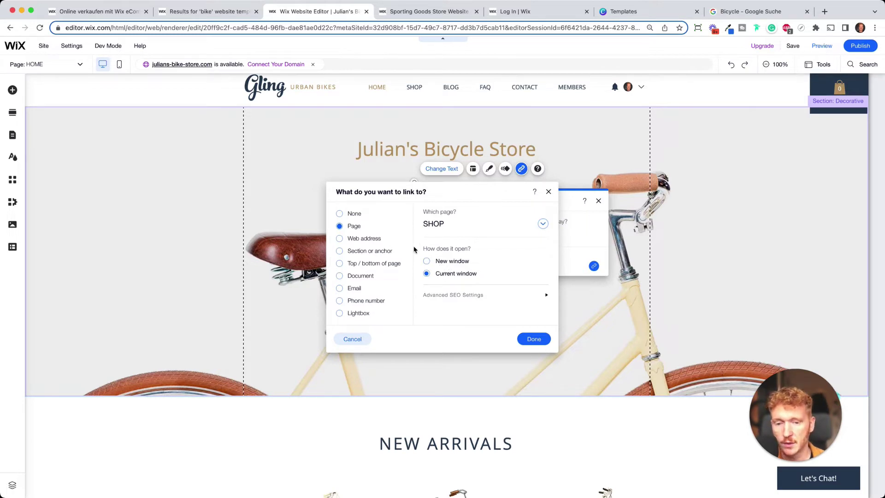
{"action": "left_click", "coordinate": [355, 239]}
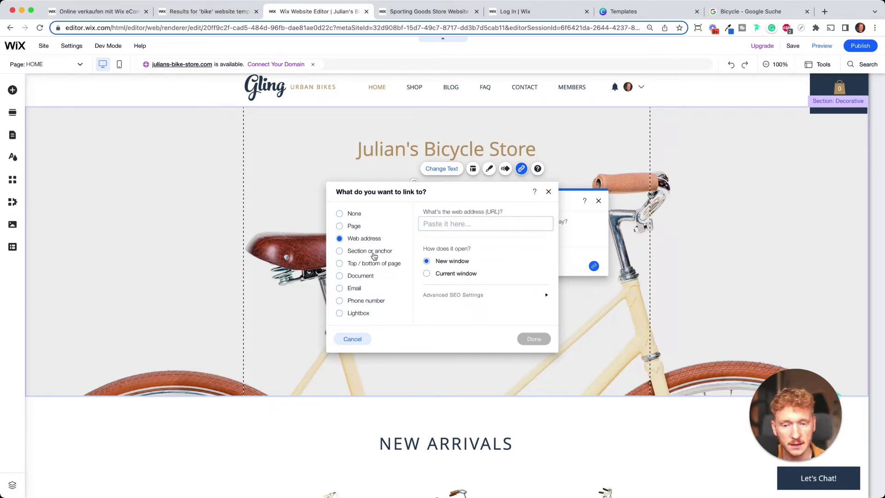
{"action": "left_click", "coordinate": [379, 252]}
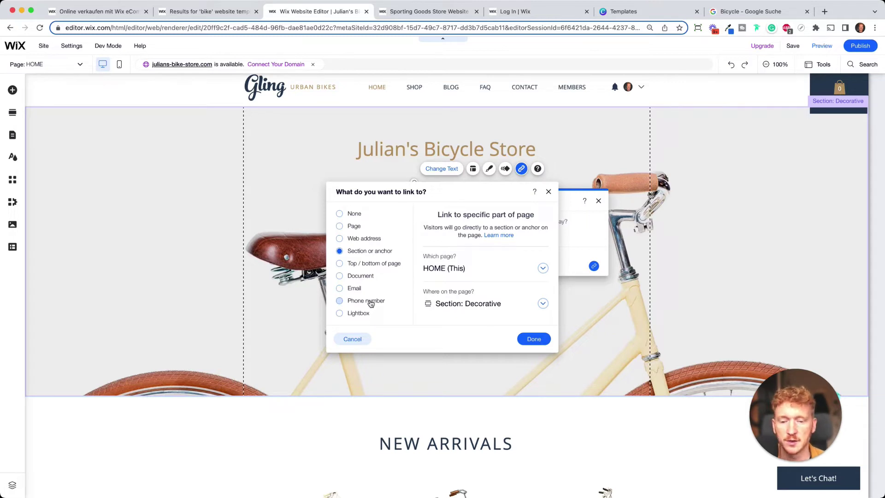
{"action": "left_click", "coordinate": [340, 301]}
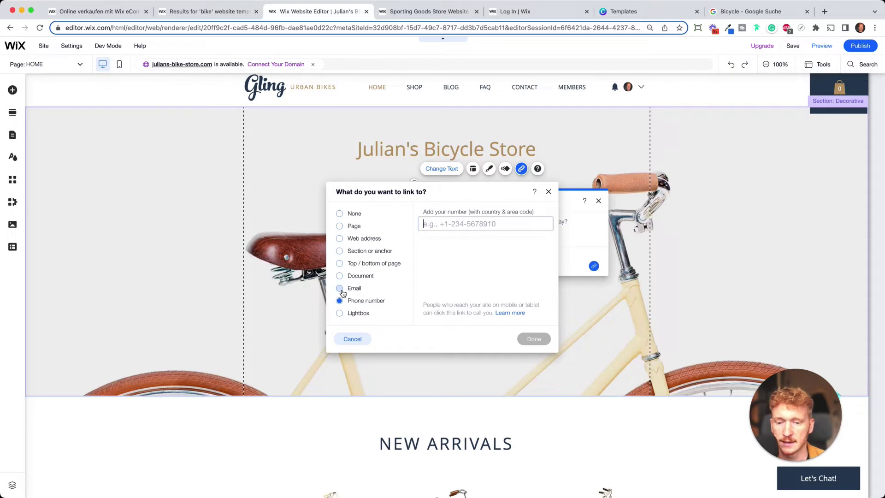
Link the Shop button to the SHOP page in the current window and move the button down to the banner's centre
{"action": "left_click", "coordinate": [340, 225]}
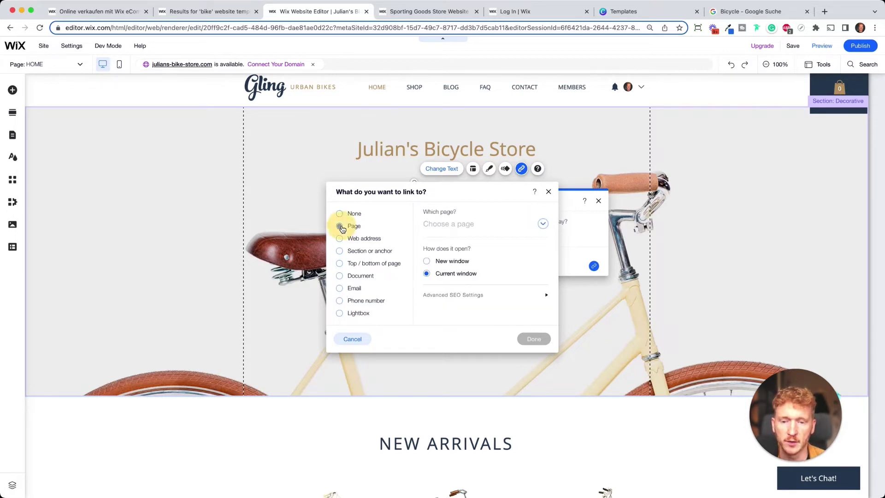
{"action": "left_click", "coordinate": [449, 226]}
{"action": "left_click", "coordinate": [456, 257]}
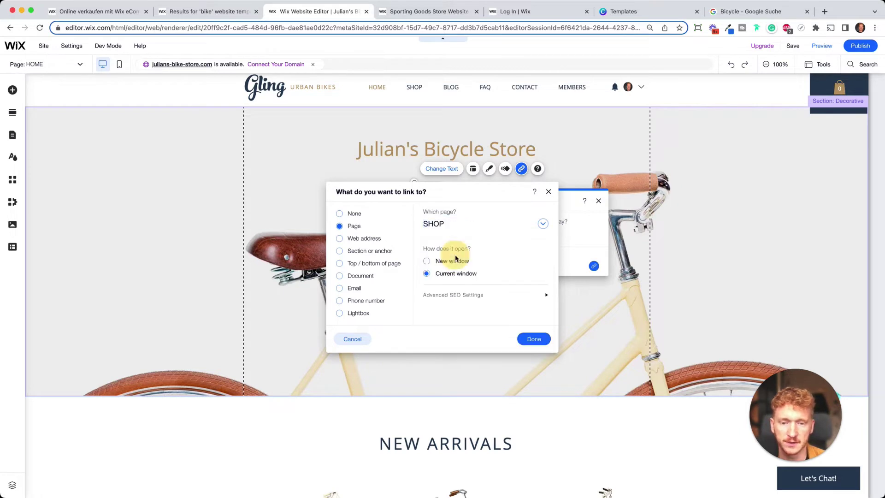
{"action": "left_click", "coordinate": [534, 340]}
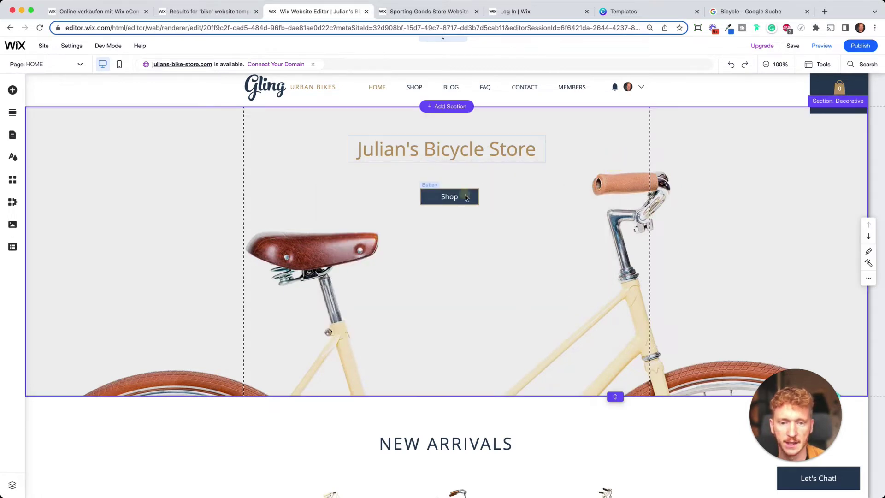
{"action": "left_click", "coordinate": [461, 196]}
{"action": "left_click_drag", "start_coordinate": [461, 197], "coordinate": [463, 259]}
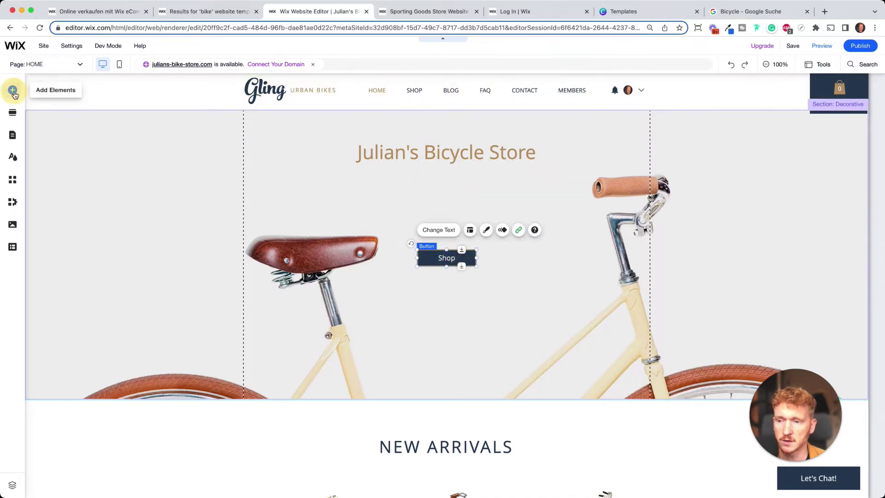
Browse the image, menu and video elements and add a single YouTube video player to the bike banner
{"action": "left_click", "coordinate": [13, 90]}
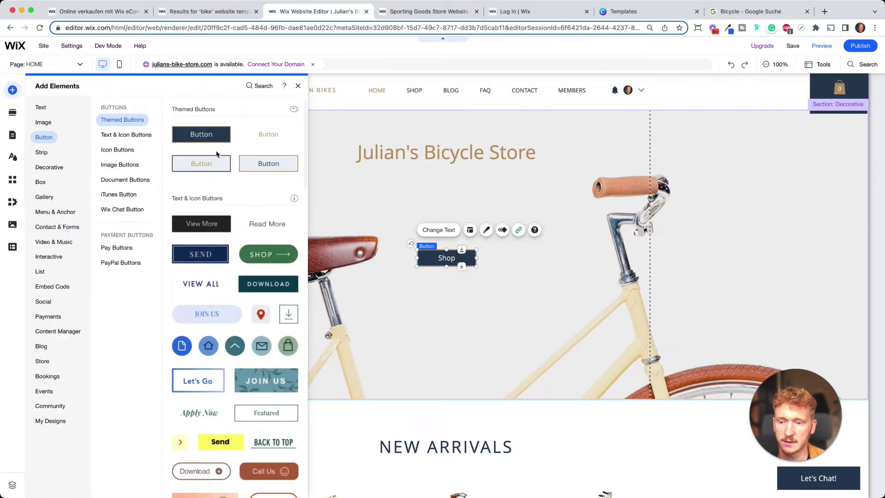
{"action": "left_click", "coordinate": [54, 242]}
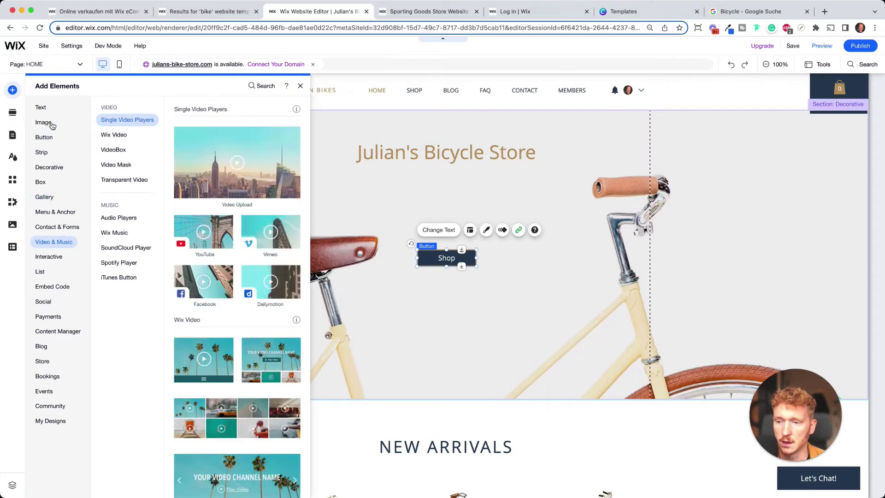
{"action": "left_click", "coordinate": [52, 124]}
{"action": "left_click", "coordinate": [54, 213]}
{"action": "left_click", "coordinate": [58, 241]}
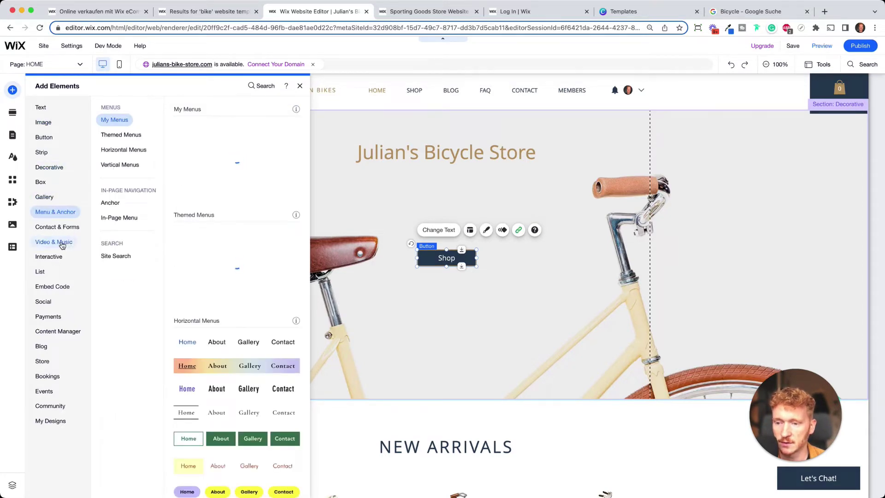
{"action": "left_click", "coordinate": [199, 232]}
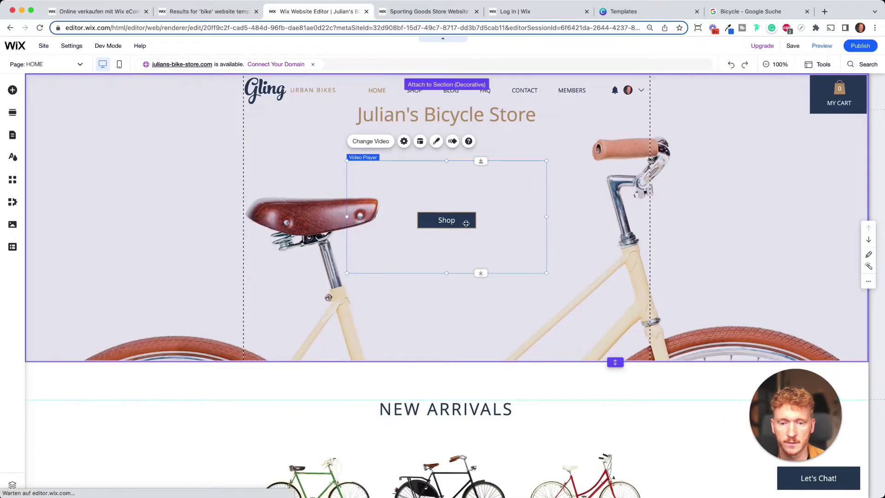
Centre the video player below the store heading with the Shop button beneath it, and open the player's video settings
{"action": "left_click_drag", "start_coordinate": [465, 206], "coordinate": [624, 199]}
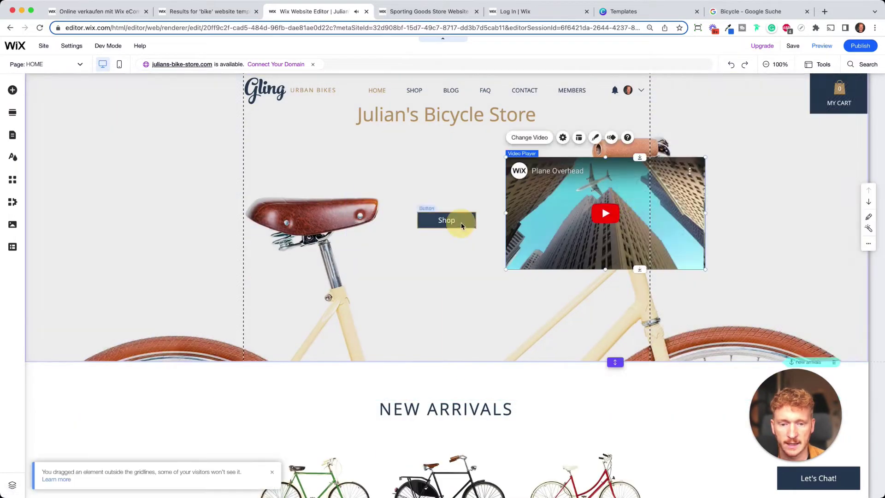
{"action": "left_click", "coordinate": [461, 222]}
{"action": "left_click_drag", "start_coordinate": [461, 222], "coordinate": [458, 305]}
{"action": "left_click_drag", "start_coordinate": [507, 214], "coordinate": [477, 200]}
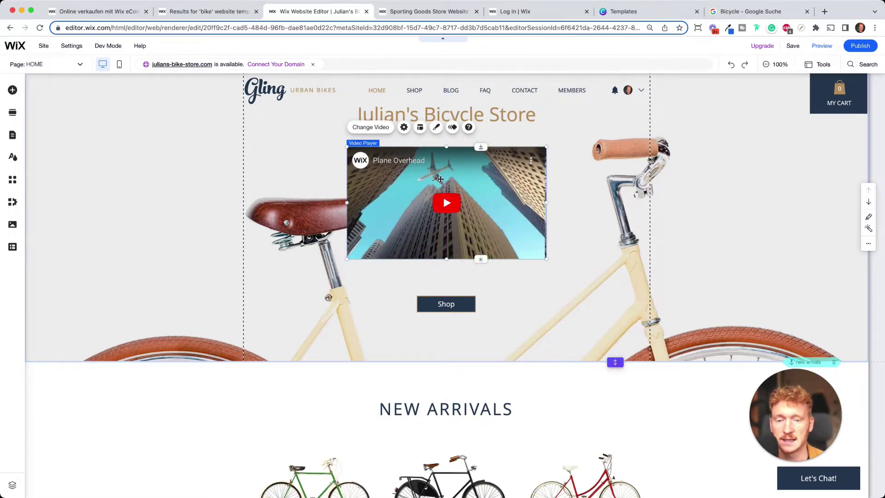
{"action": "left_click", "coordinate": [368, 128]}
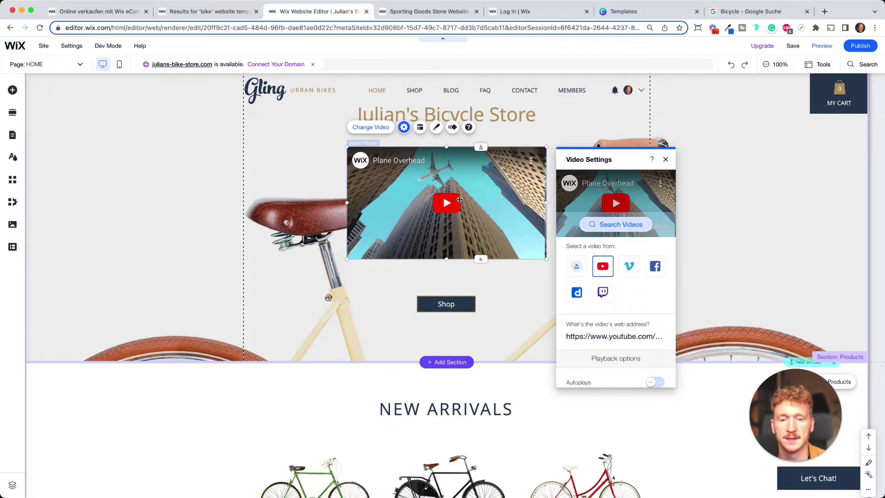
Arrange the banner with the store heading and Shop button on the left and the video player on the right, its top level with the heading
{"action": "left_click_drag", "start_coordinate": [473, 191], "coordinate": [561, 187]}
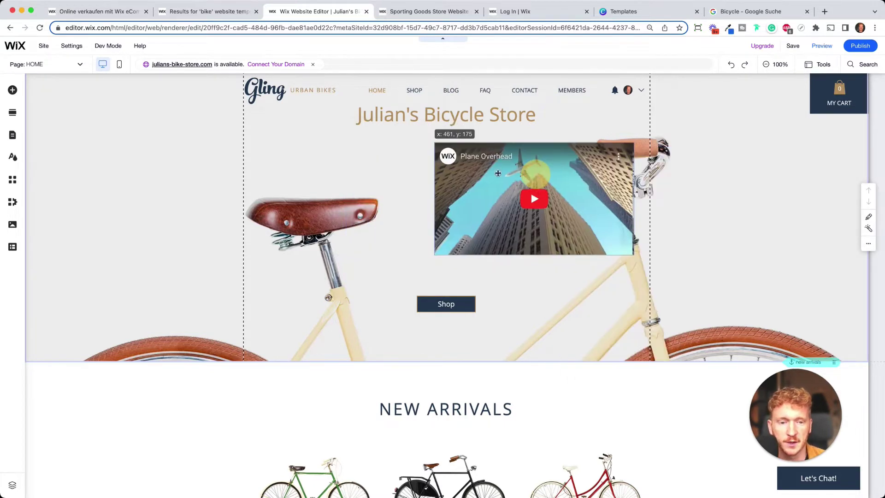
{"action": "left_click", "coordinate": [392, 117]}
{"action": "left_click_drag", "start_coordinate": [392, 117], "coordinate": [292, 152]}
{"action": "left_click", "coordinate": [540, 176]}
{"action": "left_click_drag", "start_coordinate": [540, 175], "coordinate": [551, 170]}
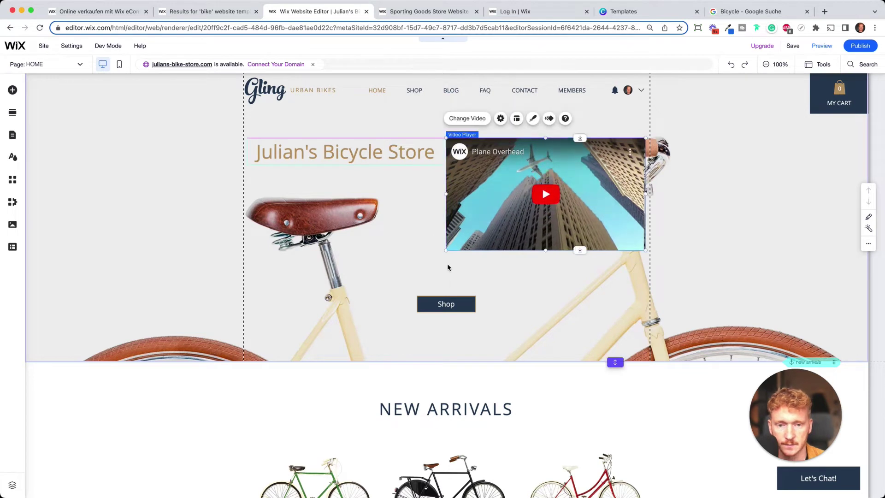
{"action": "left_click", "coordinate": [423, 299]}
{"action": "left_click_drag", "start_coordinate": [423, 300], "coordinate": [263, 229]}
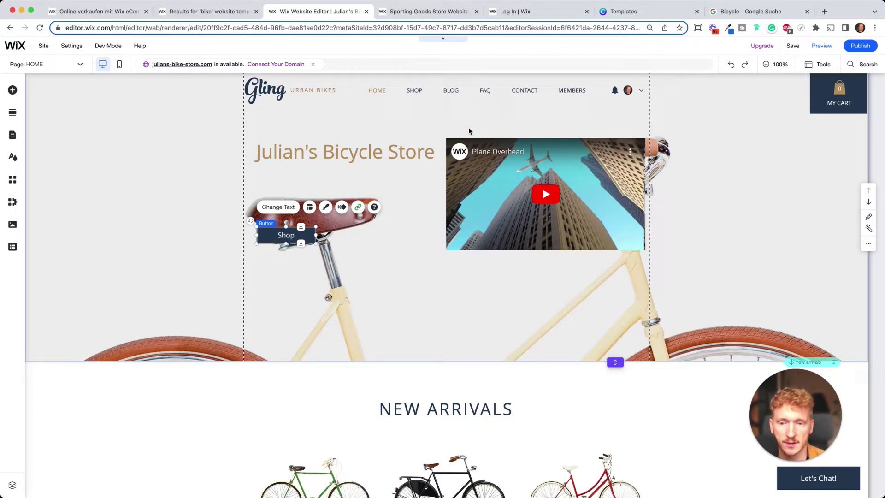
Replace the banner section's bike picture background with solid white (#FFFFFF)
{"action": "left_click", "coordinate": [704, 254]}
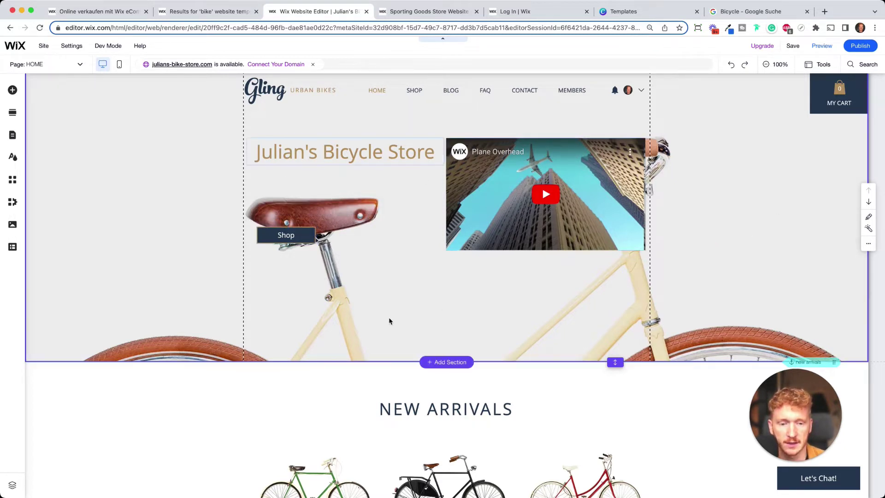
{"action": "left_click", "coordinate": [422, 299]}
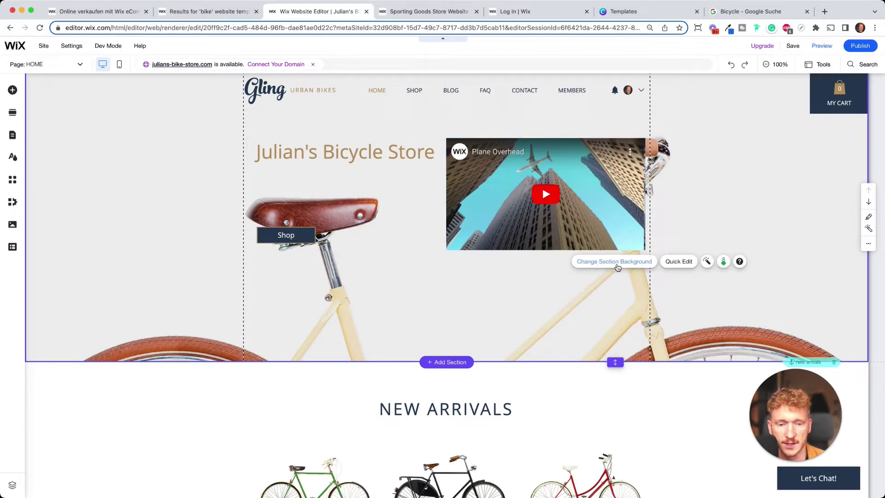
{"action": "left_click", "coordinate": [617, 267]}
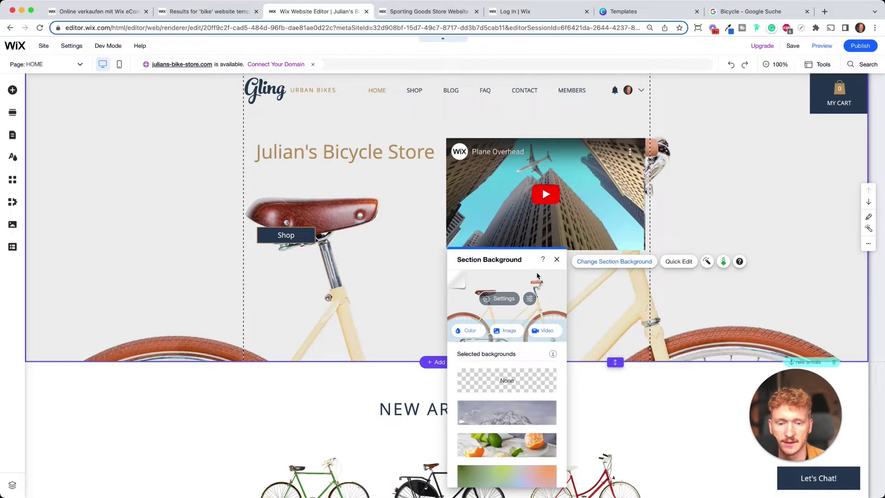
{"action": "left_click", "coordinate": [471, 332]}
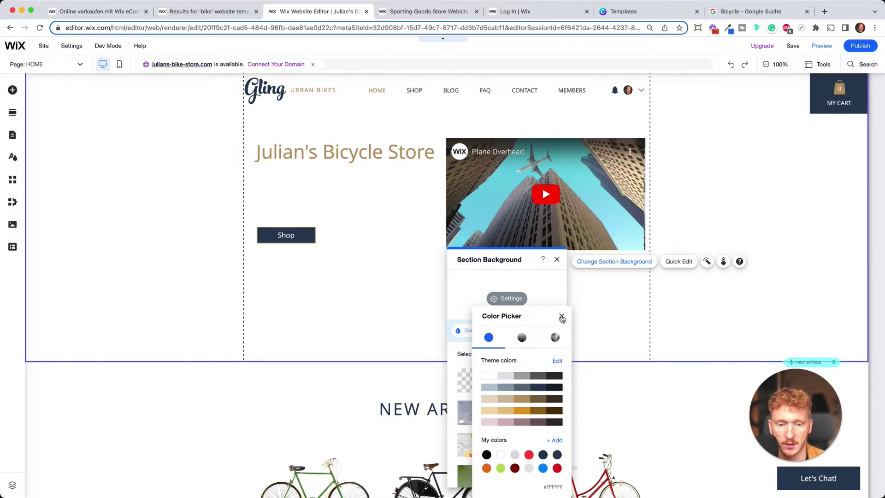
{"action": "left_click", "coordinate": [563, 317]}
Search Unsplash for "bike" images to use as the banner section's background
{"action": "left_click", "coordinate": [506, 333]}
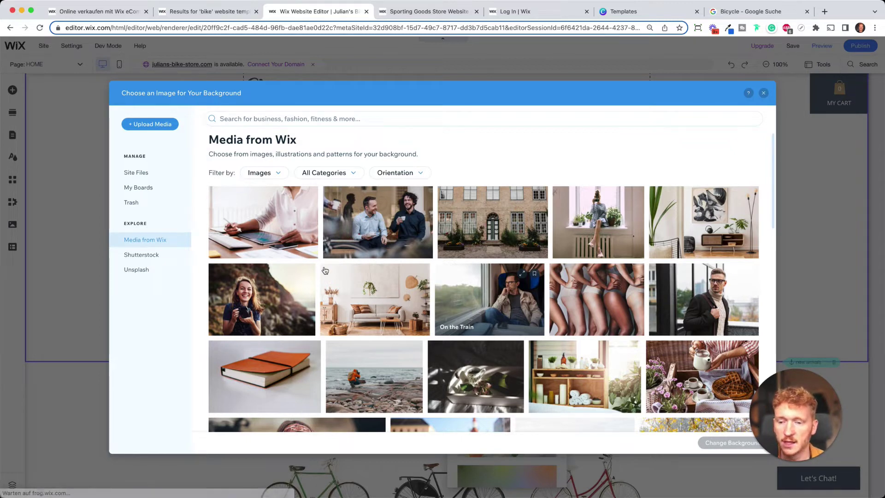
{"action": "left_click", "coordinate": [156, 274]}
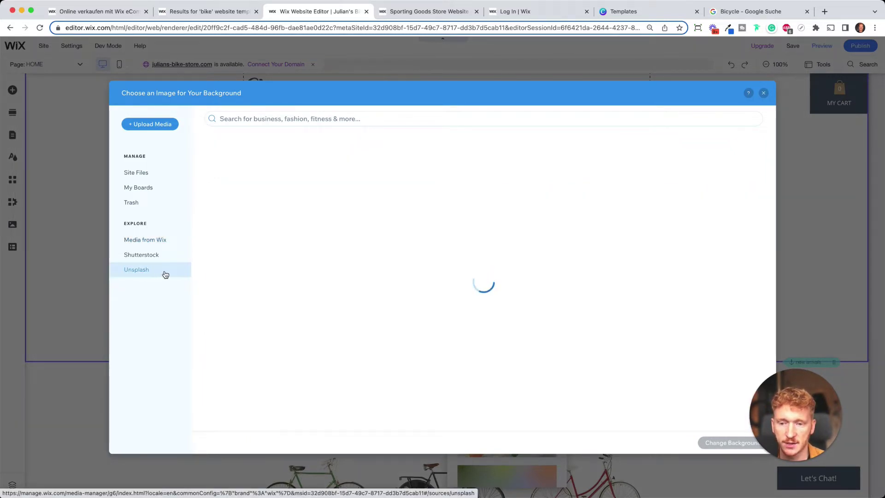
{"action": "left_click", "coordinate": [319, 119]}
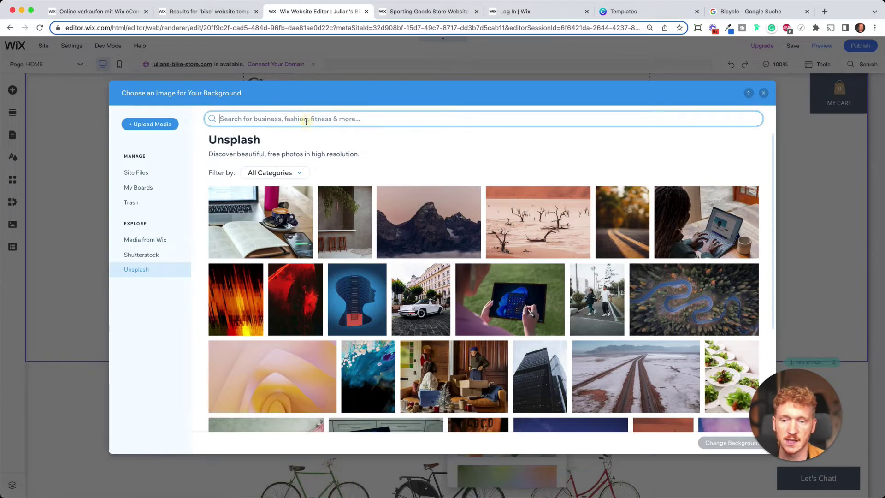
{"action": "type", "text": "b"}
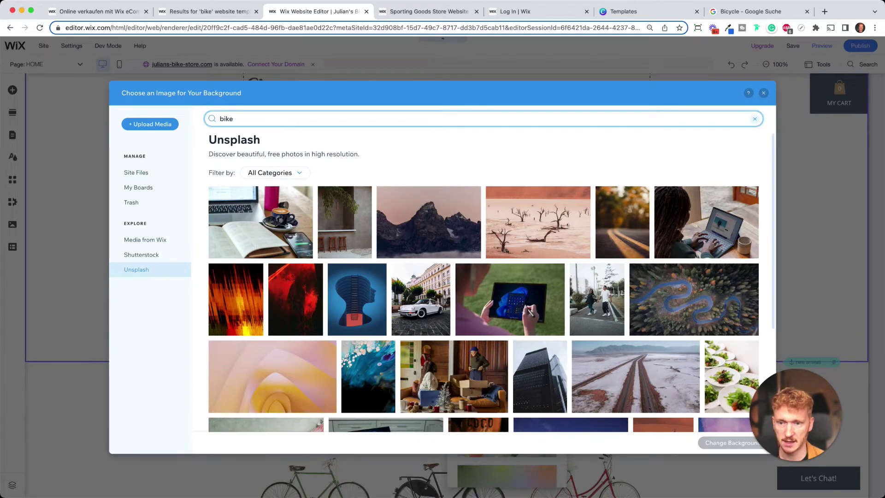
{"action": "type", "text": "ike"}
{"action": "key", "text": "Return"}
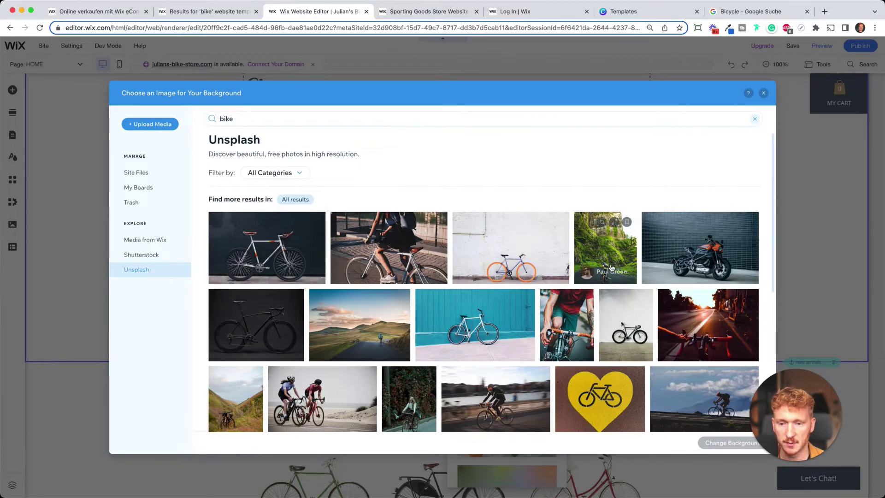
Set the Unsplash photo of the black road bike on a dark background as the banner section's background
{"action": "scroll", "coordinate": [611, 267], "scroll_direction": "down", "scroll_amount": 2}
{"action": "scroll", "coordinate": [609, 267], "scroll_direction": "up", "scroll_amount": 2}
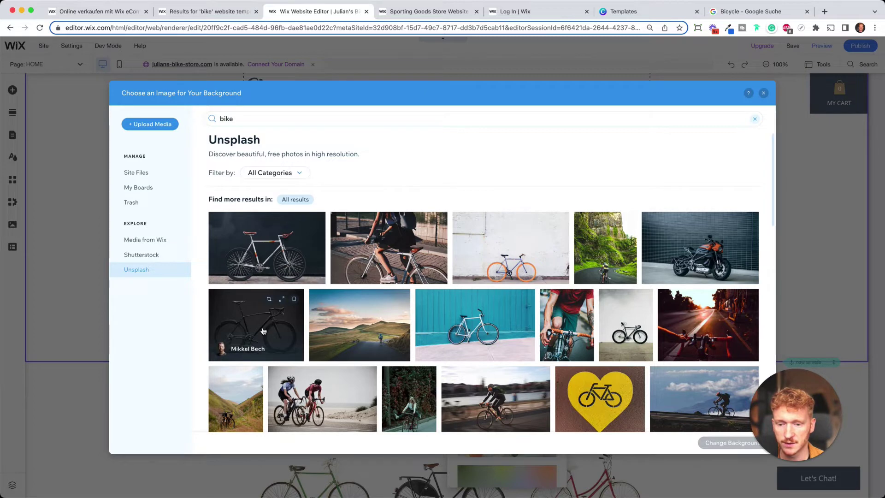
{"action": "left_click", "coordinate": [254, 326]}
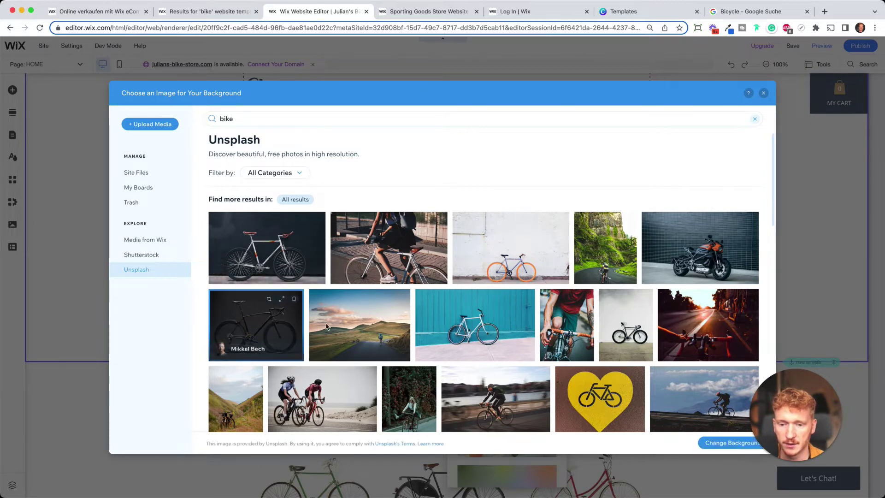
{"action": "left_click", "coordinate": [709, 444]}
{"action": "scroll", "coordinate": [399, 215], "scroll_direction": "down", "scroll_amount": 1}
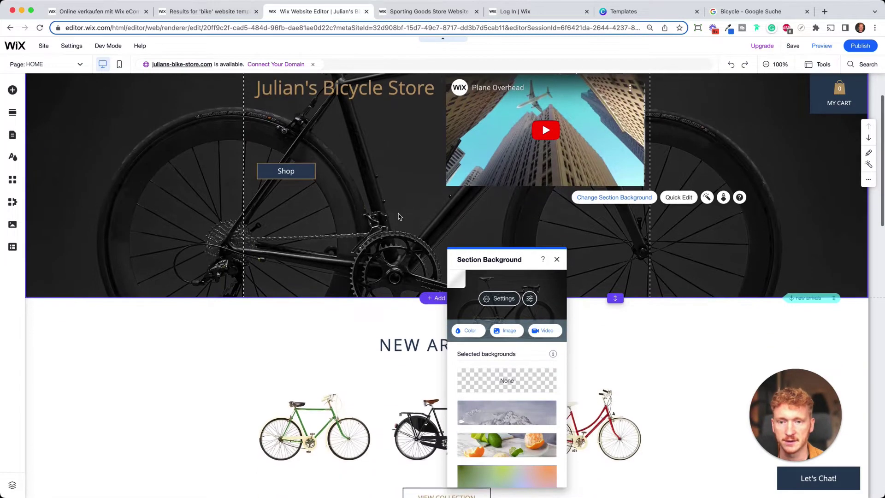
{"action": "scroll", "coordinate": [400, 216], "scroll_direction": "up", "scroll_amount": 1}
Delete the video player from the banner and extend the header so the banner starts below the navigation menu
{"action": "left_click", "coordinate": [542, 194]}
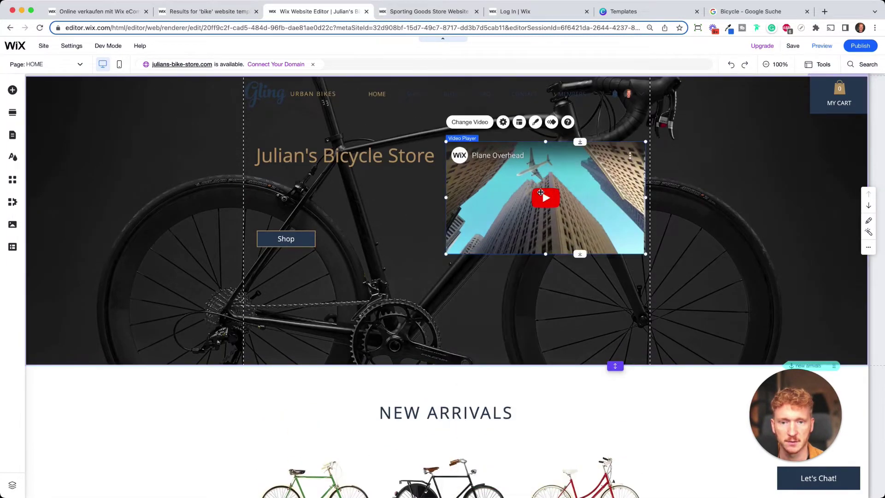
{"action": "key", "text": "Delete"}
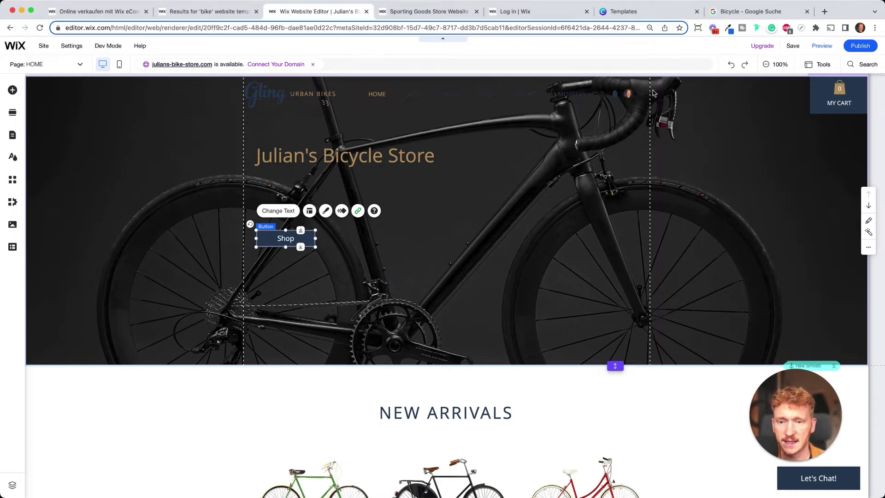
{"action": "left_click", "coordinate": [692, 97]}
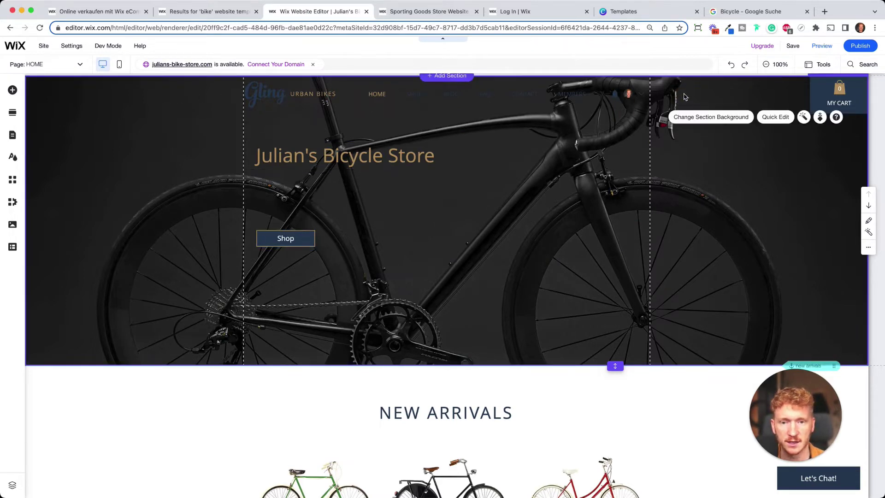
{"action": "left_click_drag", "start_coordinate": [616, 78], "coordinate": [610, 111]}
{"action": "left_click", "coordinate": [737, 144]}
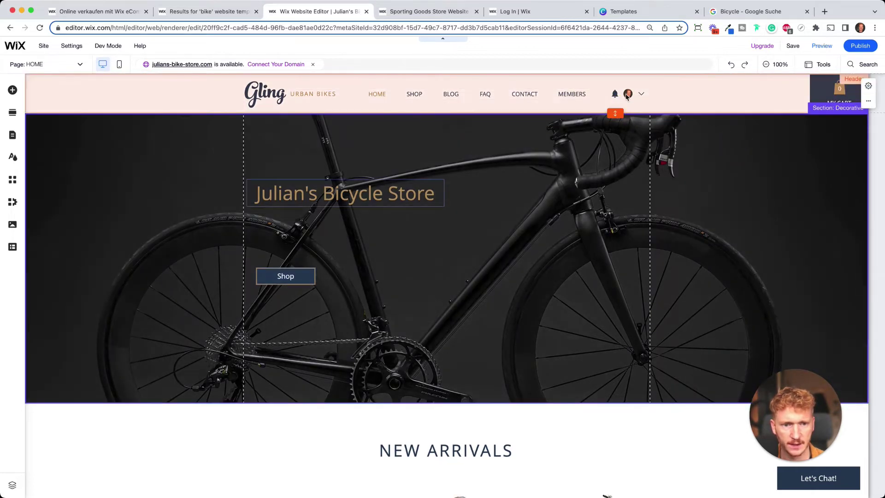
{"action": "left_click", "coordinate": [599, 97]}
{"action": "left_click", "coordinate": [547, 96]}
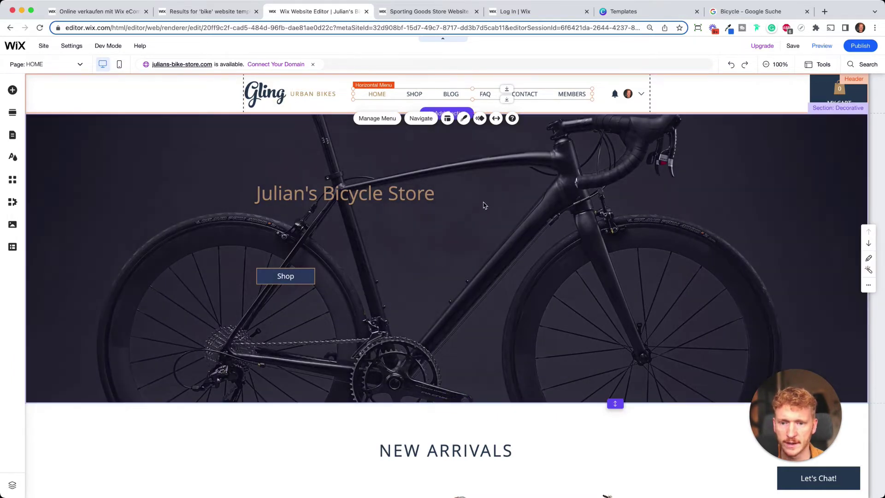
Shift the store heading slightly up to about y 235 and the Shop button to about x 22, y 450
{"action": "left_click", "coordinate": [311, 201]}
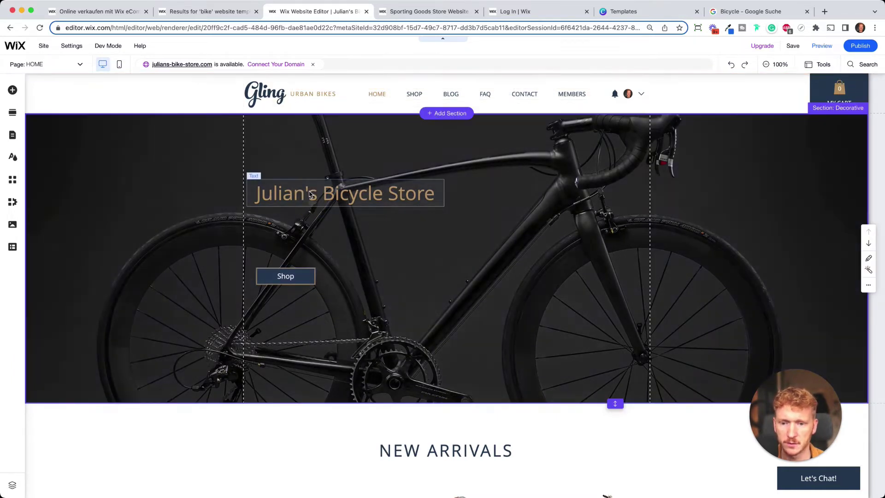
{"action": "left_click_drag", "start_coordinate": [309, 193], "coordinate": [309, 184]}
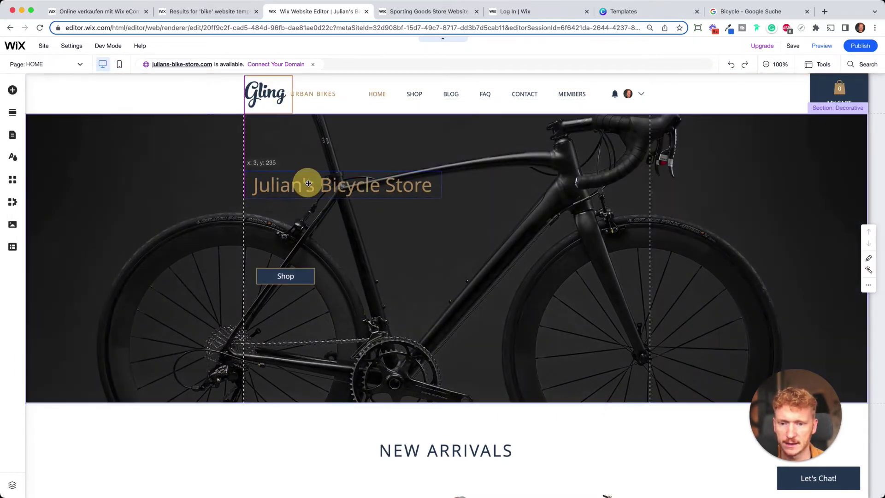
{"action": "left_click", "coordinate": [294, 276]}
{"action": "left_click_drag", "start_coordinate": [293, 277], "coordinate": [290, 269]}
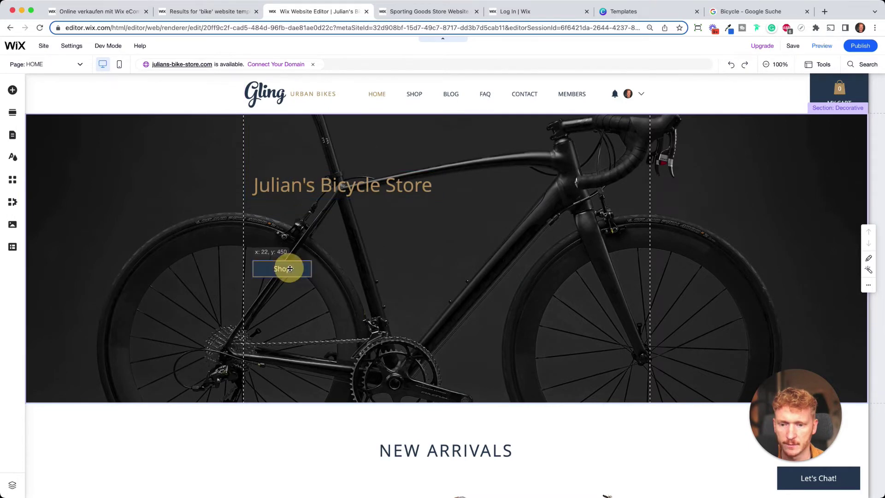
Add a themed Paragraph 1 text element to the banner section
{"action": "left_click", "coordinate": [12, 90]}
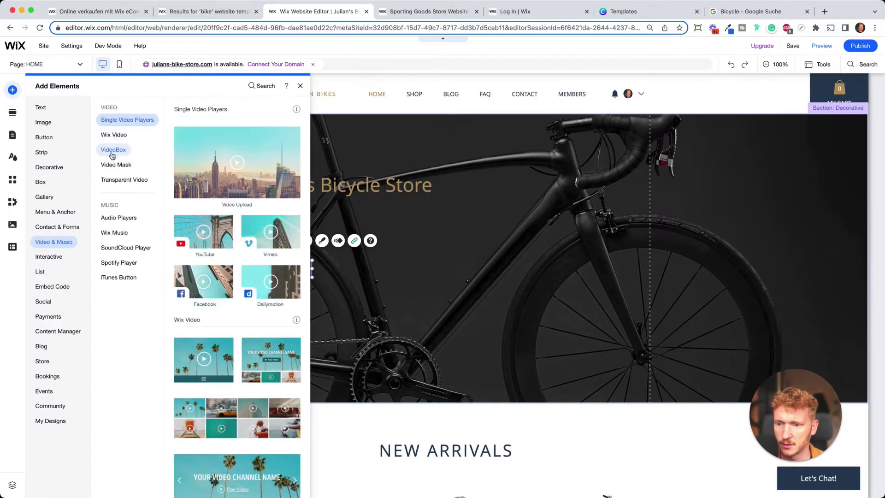
{"action": "left_click", "coordinate": [41, 109]}
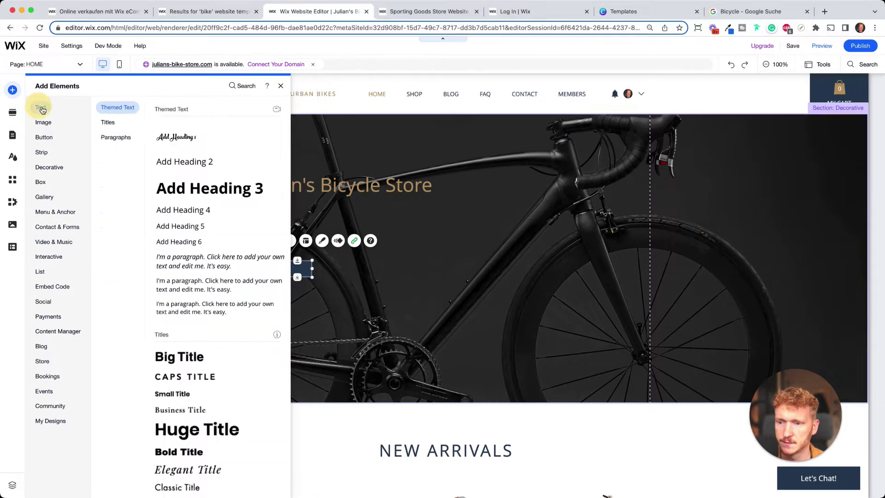
{"action": "left_click", "coordinate": [222, 259]}
Remove the italics from the new banner paragraph and colour its text white (#FFFFFF)
{"action": "left_click", "coordinate": [401, 234]}
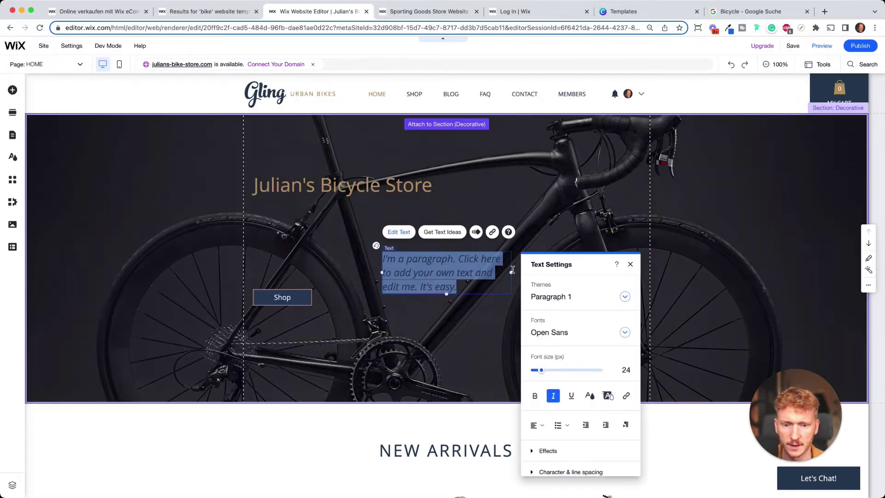
{"action": "left_click", "coordinate": [553, 395]}
{"action": "left_click", "coordinate": [585, 397]}
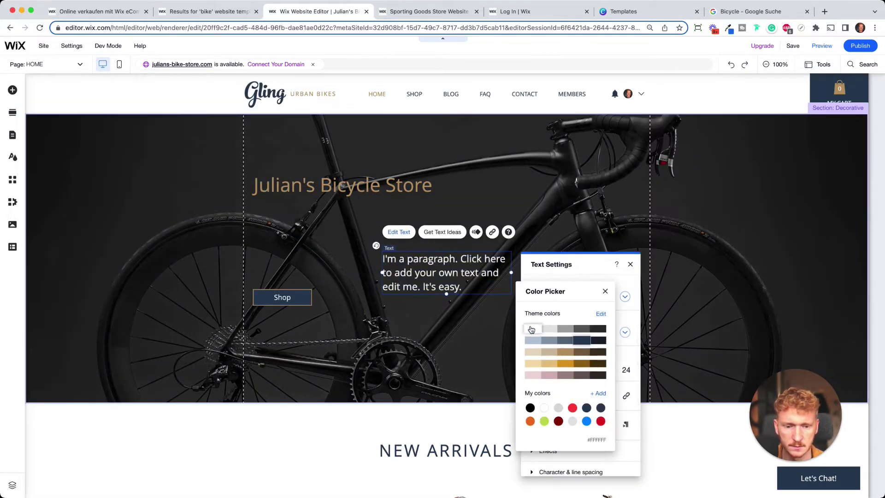
{"action": "left_click", "coordinate": [530, 327]}
{"action": "left_click", "coordinate": [535, 222]}
Place the paragraph directly under the store heading, widen it to the heading's width, and move the Shop button up beneath it
{"action": "left_click_drag", "start_coordinate": [453, 264], "coordinate": [325, 222]}
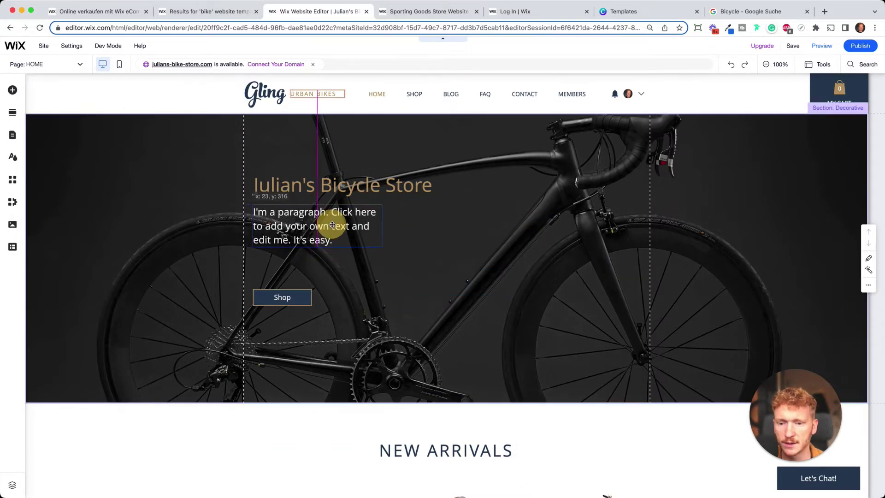
{"action": "left_click_drag", "start_coordinate": [382, 226], "coordinate": [440, 232]}
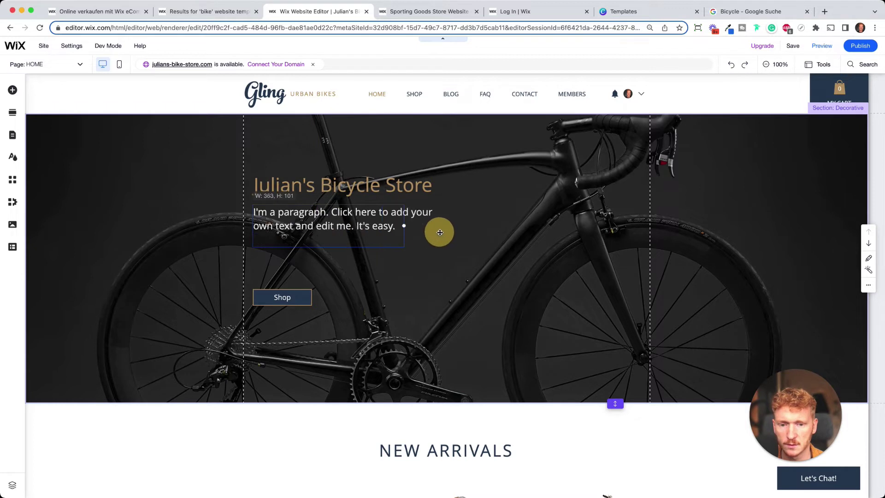
{"action": "left_click", "coordinate": [289, 296]}
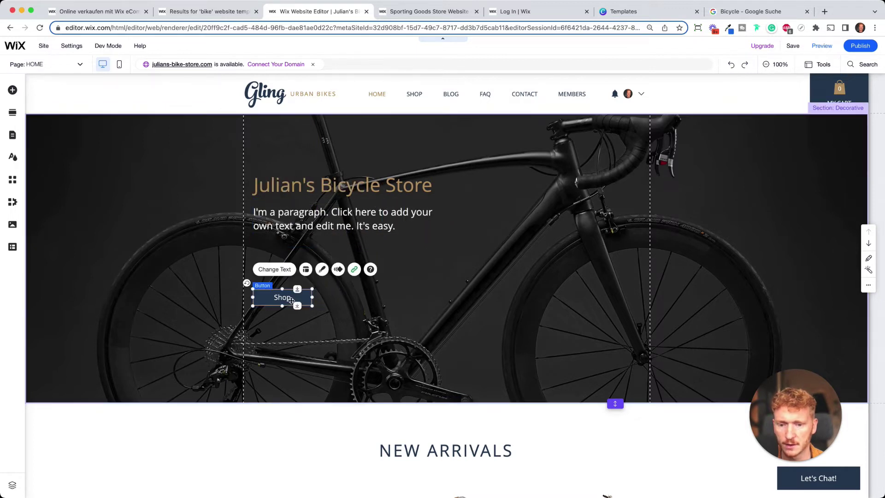
{"action": "left_click_drag", "start_coordinate": [294, 286], "coordinate": [293, 243]}
{"action": "left_click", "coordinate": [433, 279]}
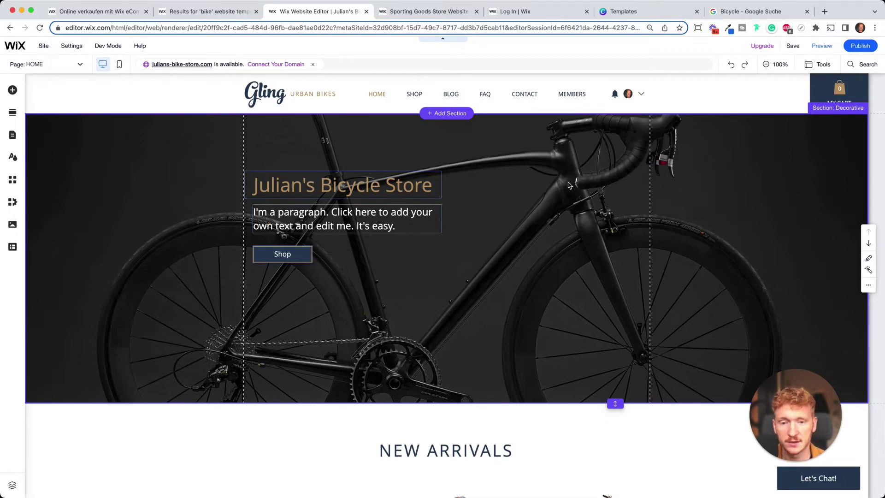
Insert the "Our Team." section template with four member photos between the banner and the New Arrivals section
{"action": "scroll", "coordinate": [555, 210], "scroll_direction": "down", "scroll_amount": 3}
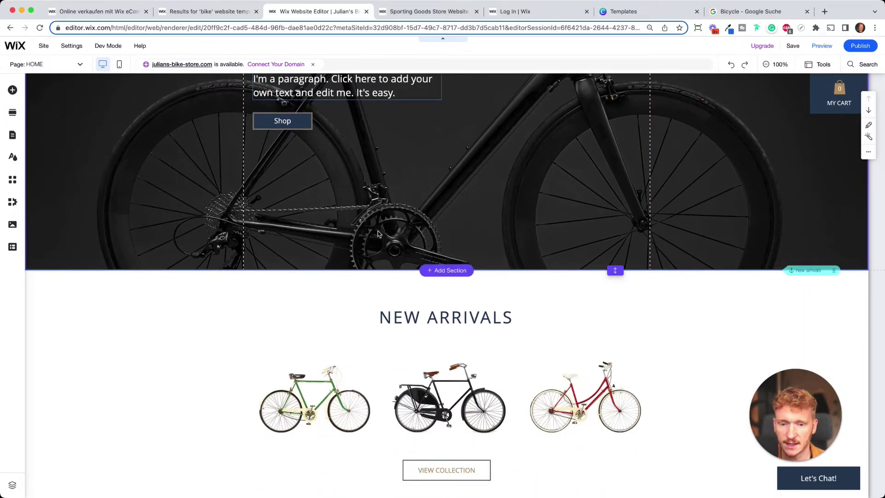
{"action": "scroll", "coordinate": [471, 269], "scroll_direction": "down", "scroll_amount": 2}
{"action": "scroll", "coordinate": [470, 268], "scroll_direction": "up", "scroll_amount": 1}
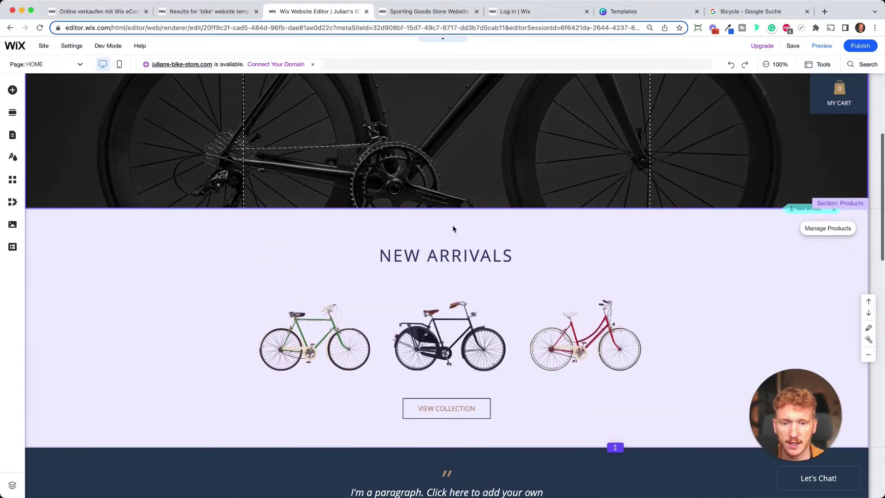
{"action": "left_click", "coordinate": [450, 210]}
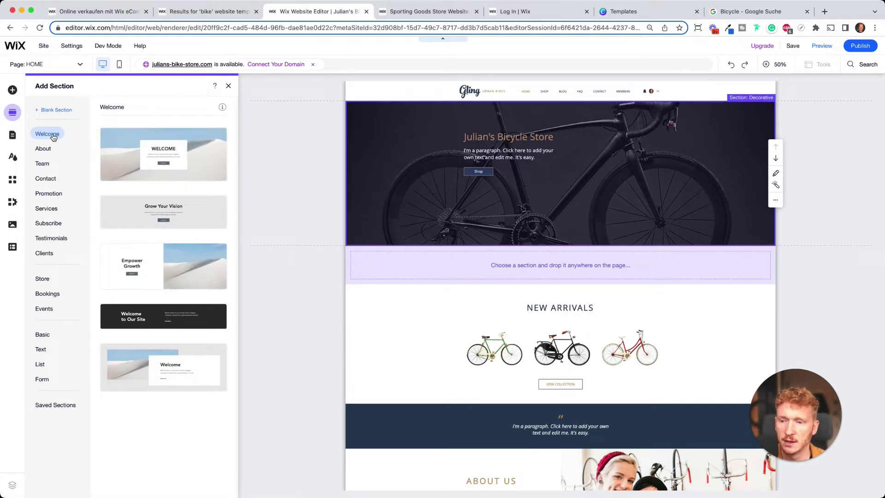
{"action": "left_click", "coordinate": [43, 165]}
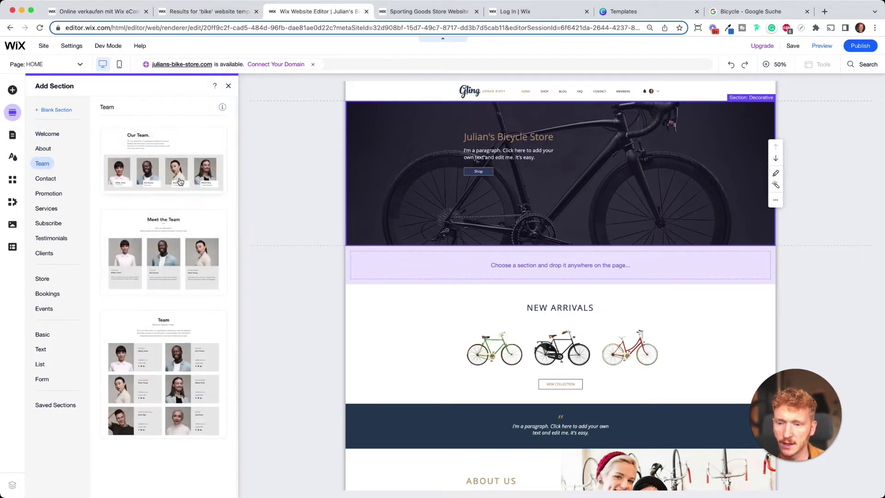
{"action": "left_click", "coordinate": [49, 193]}
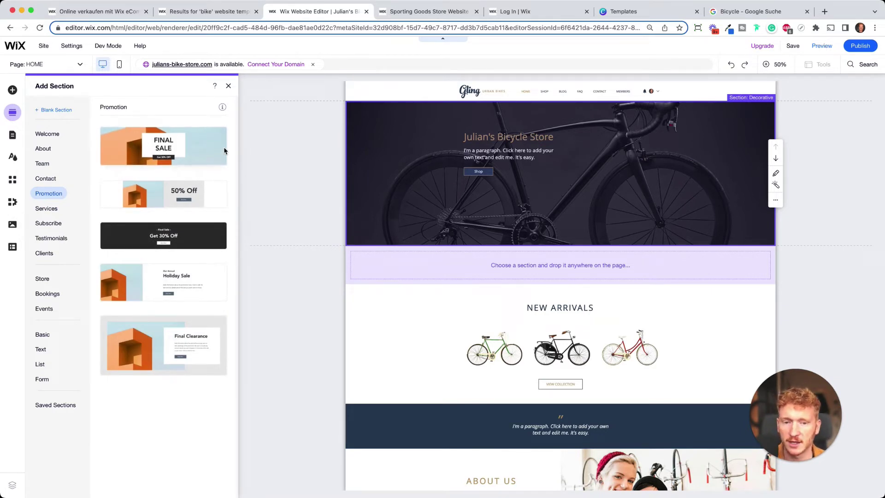
{"action": "left_click", "coordinate": [44, 163]}
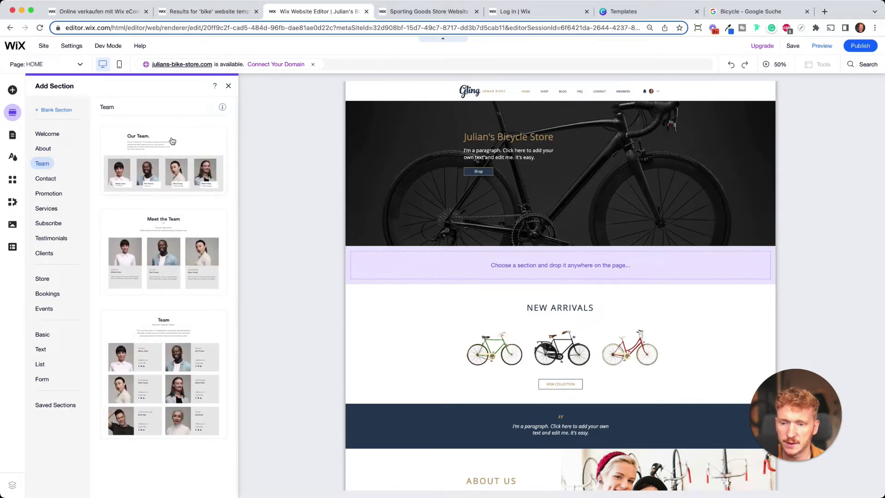
{"action": "left_click_drag", "start_coordinate": [157, 154], "coordinate": [477, 257]}
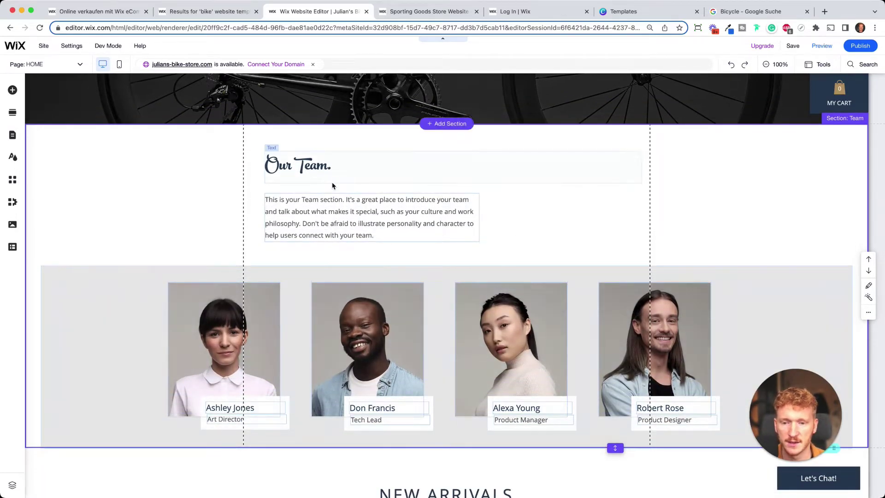
Open the Team section's description for editing and the image chooser for the first member's photo, without changing either
{"action": "left_click", "coordinate": [297, 193]}
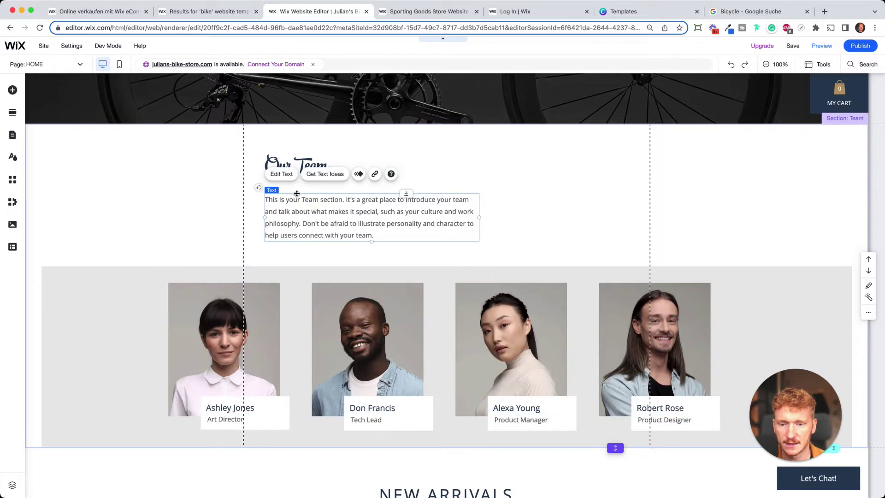
{"action": "left_click", "coordinate": [282, 174]}
{"action": "left_click", "coordinate": [500, 121]}
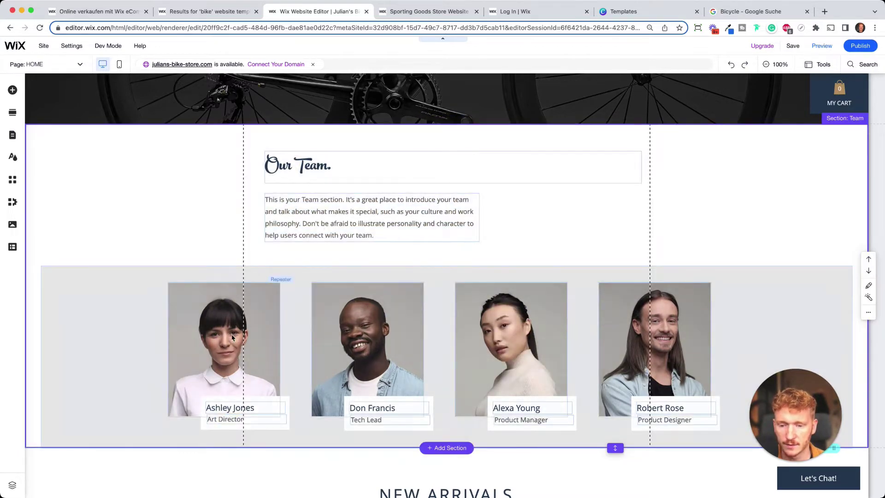
{"action": "left_click", "coordinate": [235, 346]}
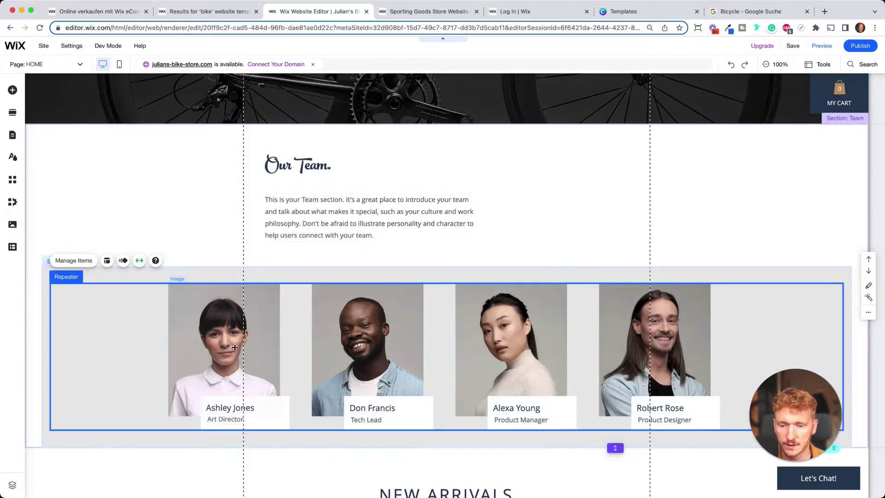
{"action": "left_click", "coordinate": [219, 330]}
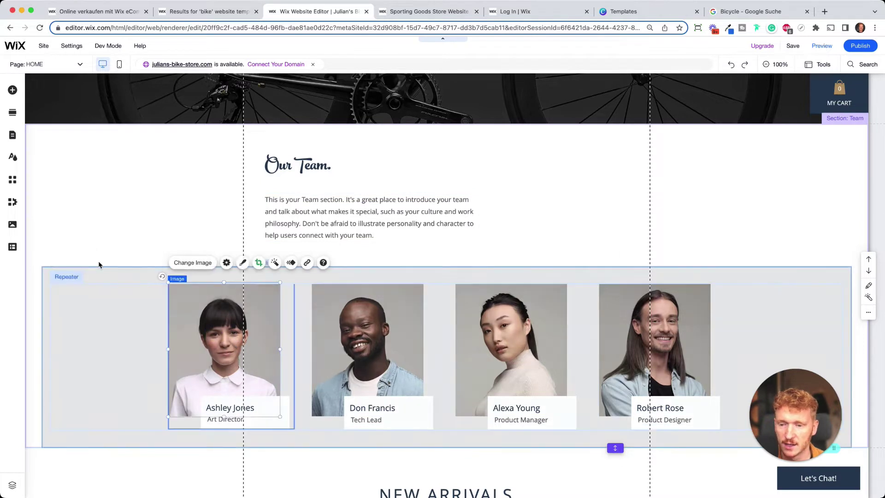
{"action": "left_click", "coordinate": [201, 263]}
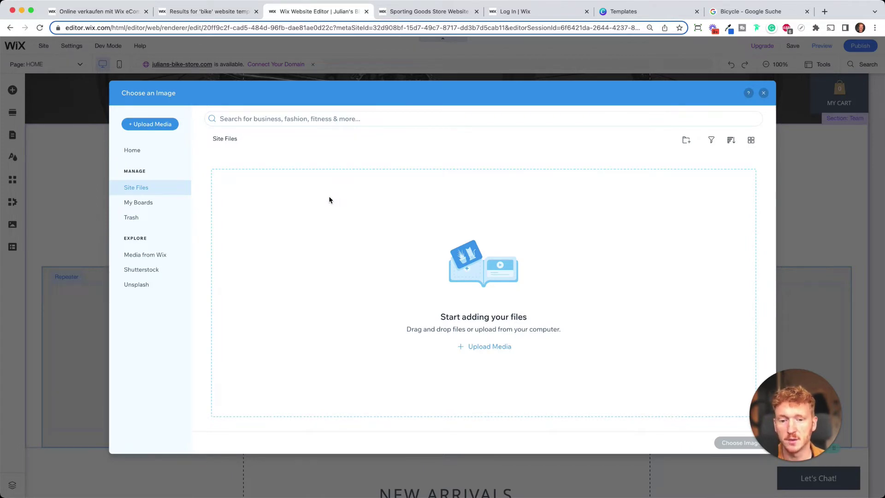
{"action": "left_click", "coordinate": [764, 93]}
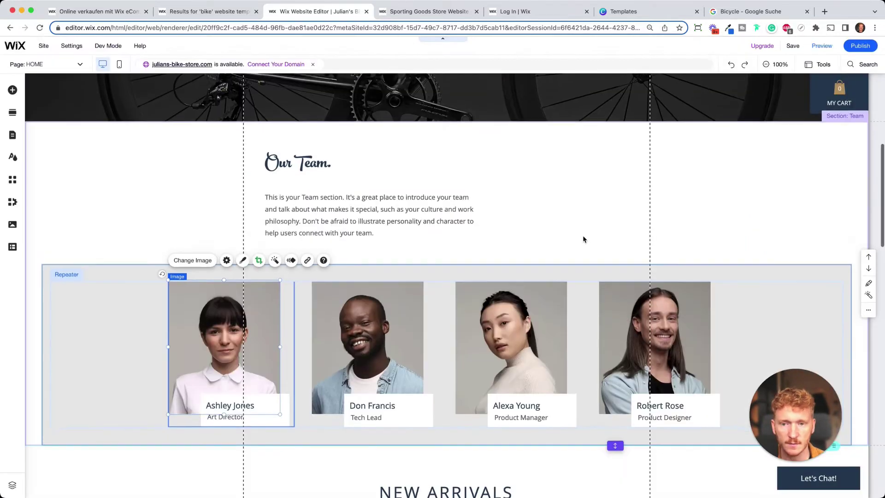
Review the HOME page from the banner through the Team and New Arrivals sections down to About Us
{"action": "scroll", "coordinate": [584, 237], "scroll_direction": "down", "scroll_amount": 4}
{"action": "scroll", "coordinate": [588, 212], "scroll_direction": "up", "scroll_amount": 9}
{"action": "scroll", "coordinate": [589, 205], "scroll_direction": "down", "scroll_amount": 2}
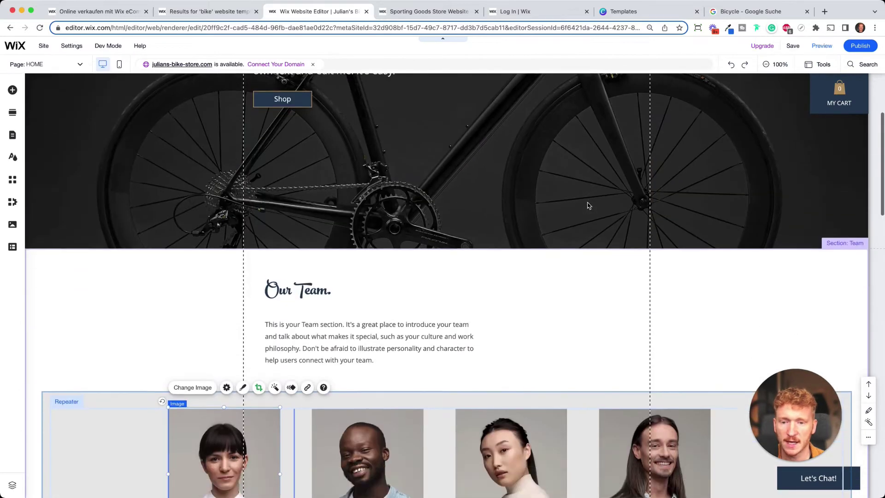
{"action": "scroll", "coordinate": [588, 206], "scroll_direction": "down", "scroll_amount": 5}
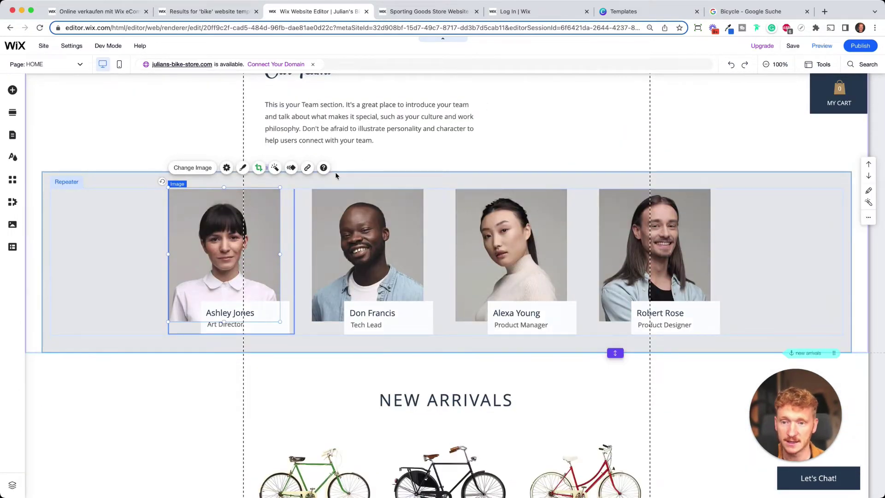
{"action": "scroll", "coordinate": [360, 174], "scroll_direction": "down", "scroll_amount": 6}
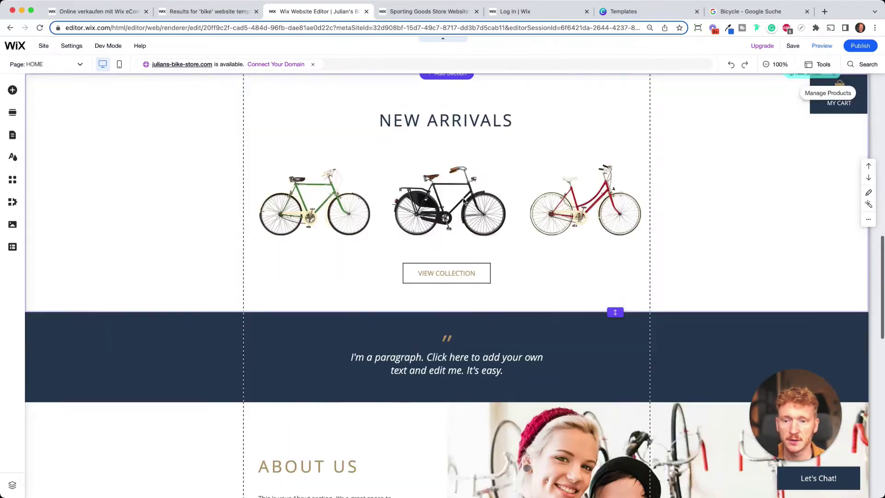
Look over the rest of the HOME page and examine the Store category of section templates
{"action": "scroll", "coordinate": [464, 201], "scroll_direction": "down", "scroll_amount": 15}
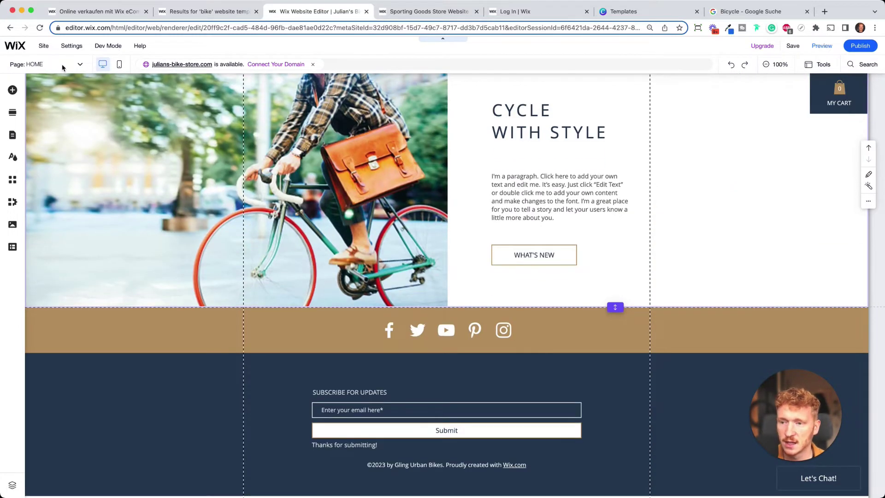
{"action": "left_click", "coordinate": [12, 112]}
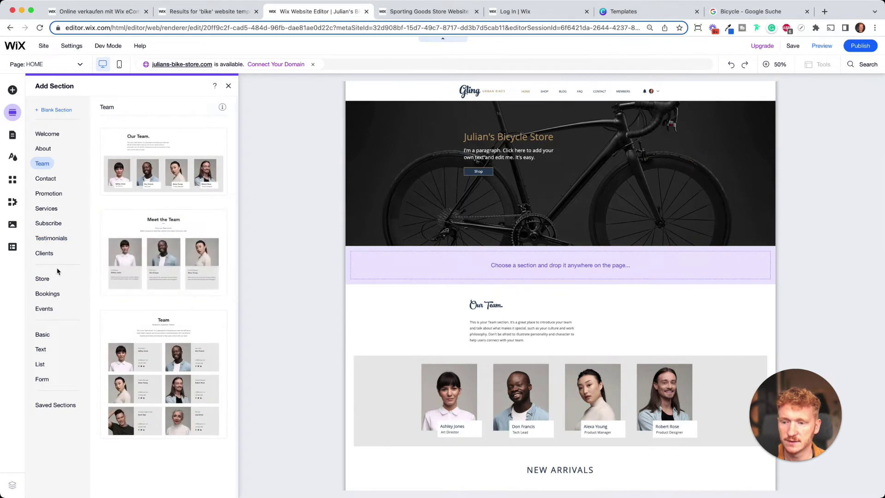
{"action": "left_click", "coordinate": [42, 279]}
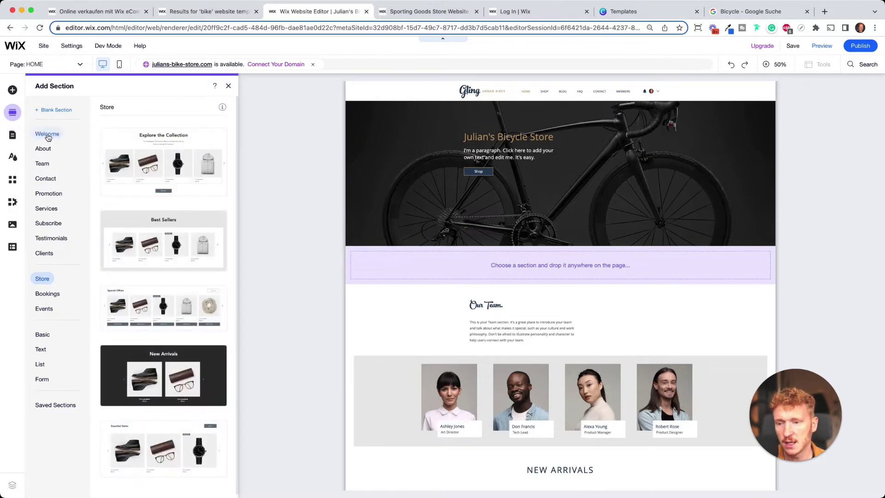
Browse the elements that can be added to the page, including the Embed Code, Blog, Bookings and Decorative categories
{"action": "left_click", "coordinate": [13, 90]}
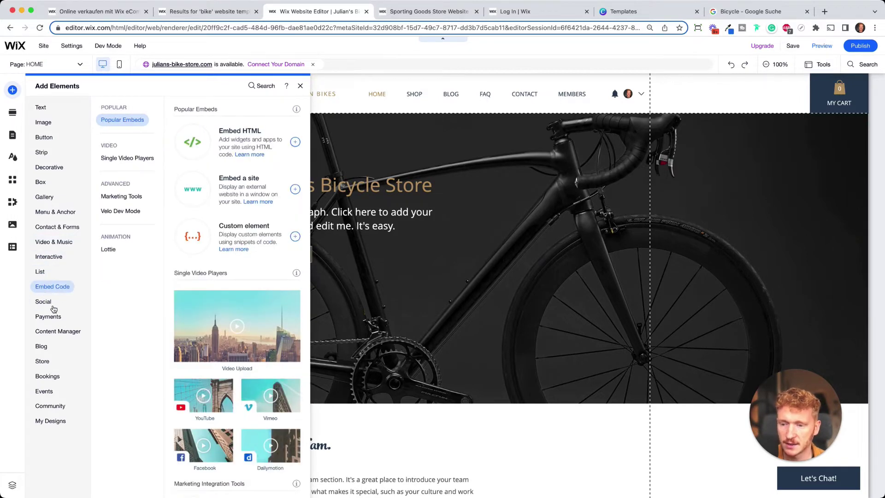
{"action": "mouse_move", "coordinate": [49, 306]}
{"action": "mouse_move", "coordinate": [51, 352]}
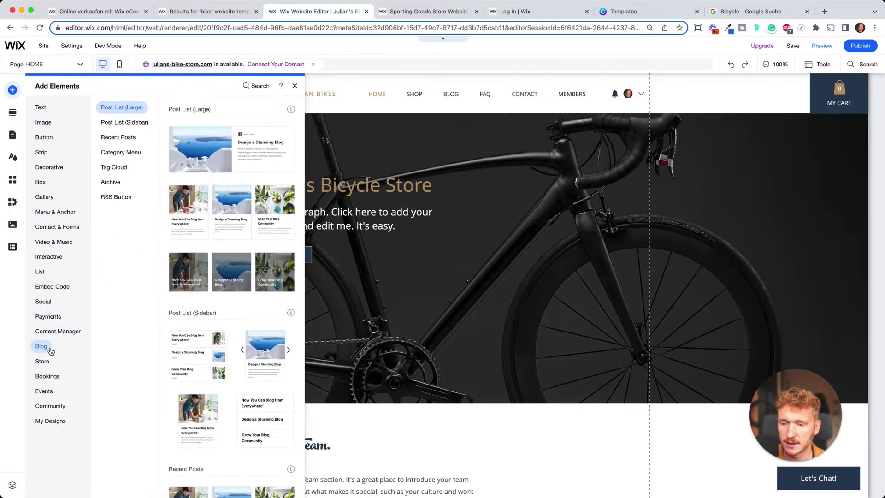
{"action": "mouse_move", "coordinate": [56, 383]}
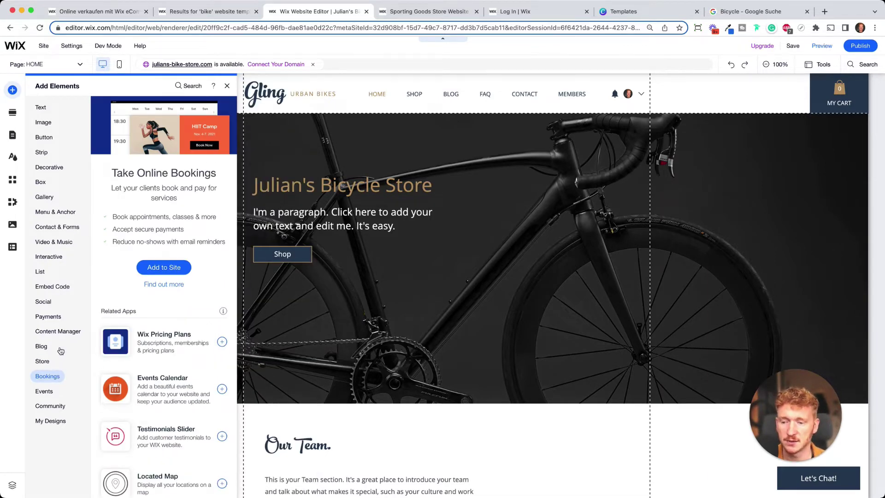
{"action": "mouse_move", "coordinate": [60, 171]}
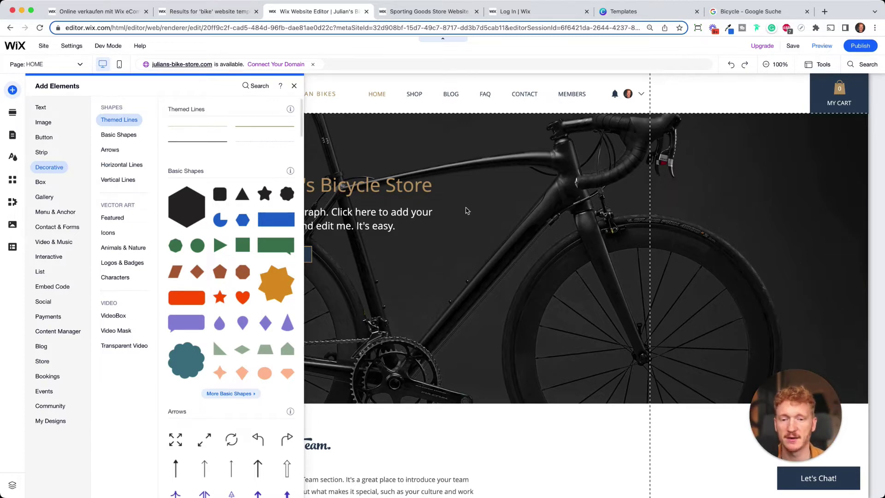
{"action": "left_click", "coordinate": [526, 205]}
Move the Team section down the HOME page so that it sits between About Us and Cycle With Style
{"action": "left_click", "coordinate": [780, 64]}
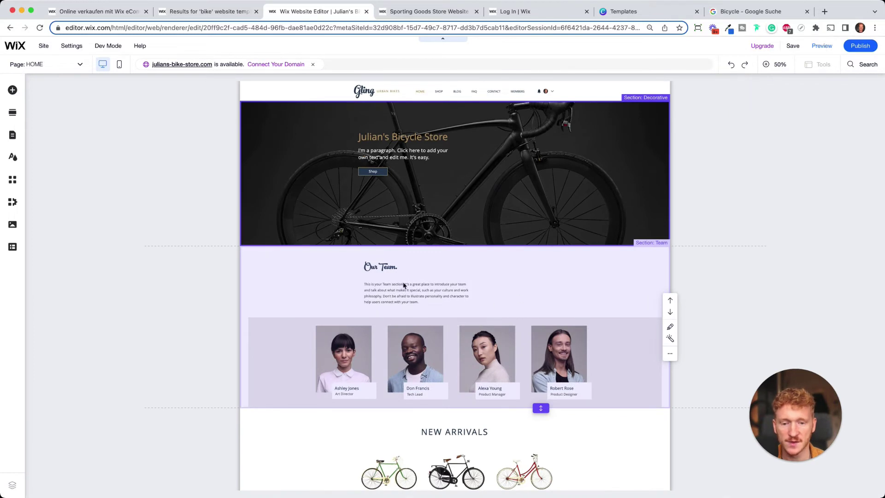
{"action": "scroll", "coordinate": [550, 312], "scroll_direction": "down", "scroll_amount": 5}
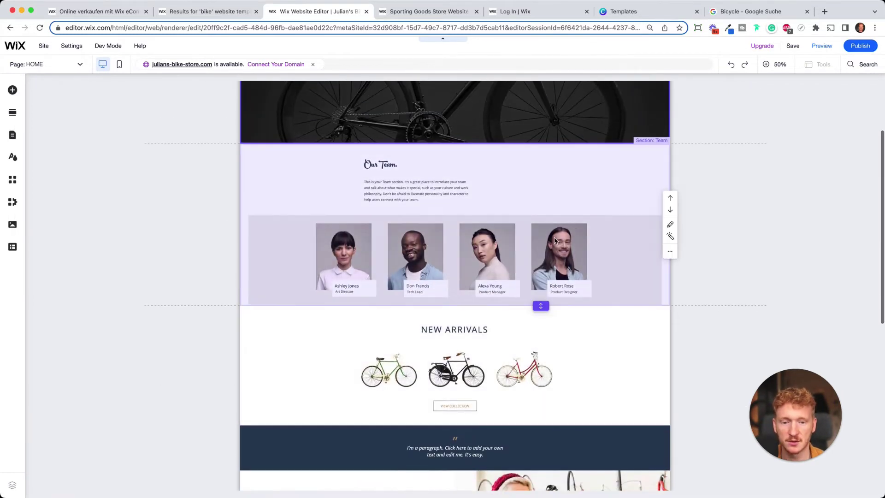
{"action": "left_click", "coordinate": [670, 212]}
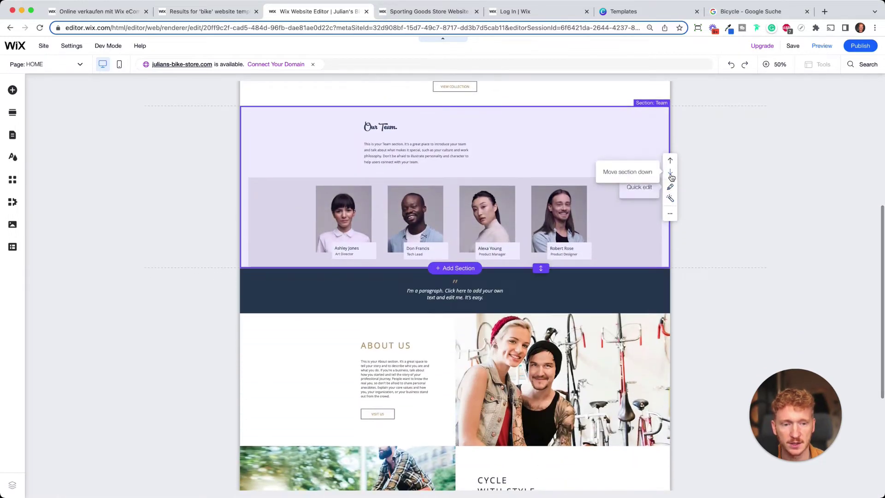
{"action": "left_click", "coordinate": [670, 174]}
{"action": "left_click", "coordinate": [671, 177]}
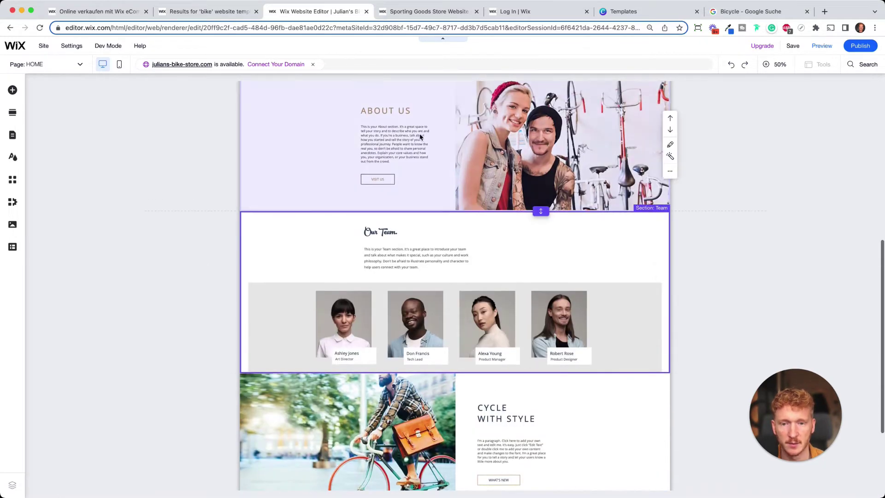
Review the new section order of the HOME page, at 50% and at full size, from the banner down to the footer
{"action": "scroll", "coordinate": [420, 137], "scroll_direction": "up", "scroll_amount": 1}
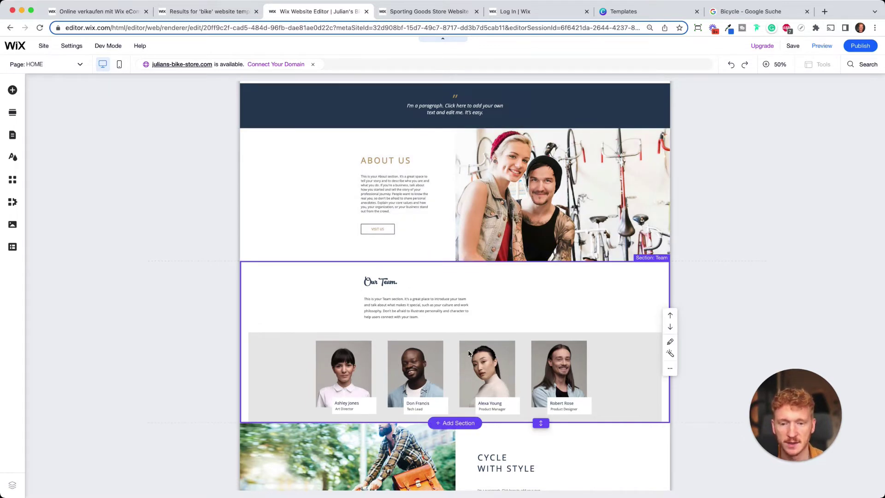
{"action": "scroll", "coordinate": [476, 356], "scroll_direction": "down", "scroll_amount": 3}
{"action": "scroll", "coordinate": [476, 357], "scroll_direction": "up", "scroll_amount": 7}
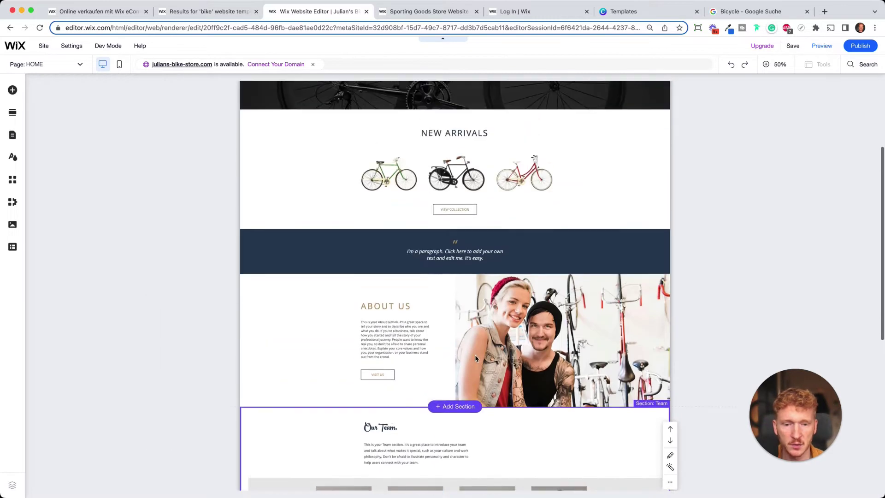
{"action": "scroll", "coordinate": [476, 357], "scroll_direction": "down", "scroll_amount": 4}
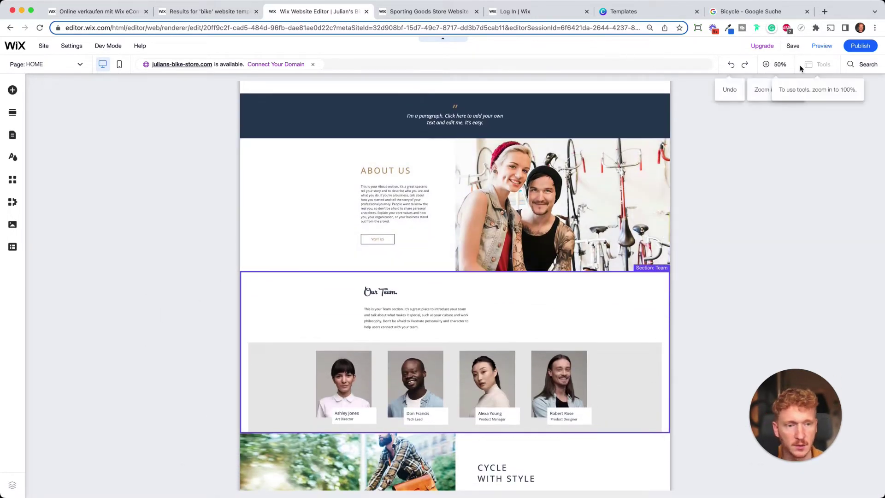
{"action": "left_click", "coordinate": [776, 65]}
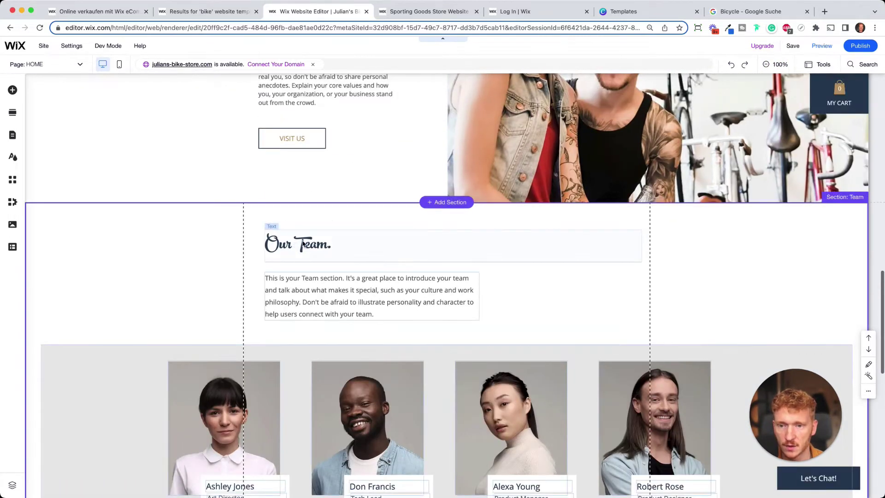
{"action": "scroll", "coordinate": [298, 242], "scroll_direction": "up", "scroll_amount": 18}
{"action": "scroll", "coordinate": [355, 279], "scroll_direction": "down", "scroll_amount": 9}
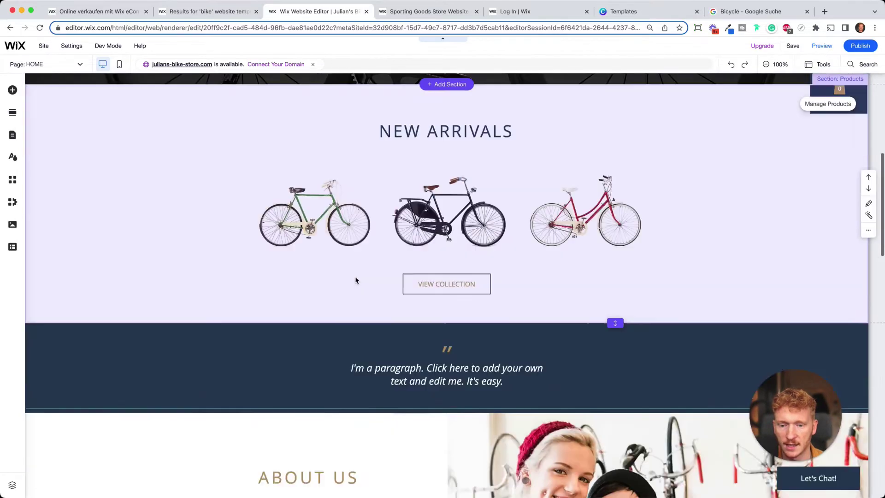
{"action": "scroll", "coordinate": [445, 203], "scroll_direction": "down", "scroll_amount": 4}
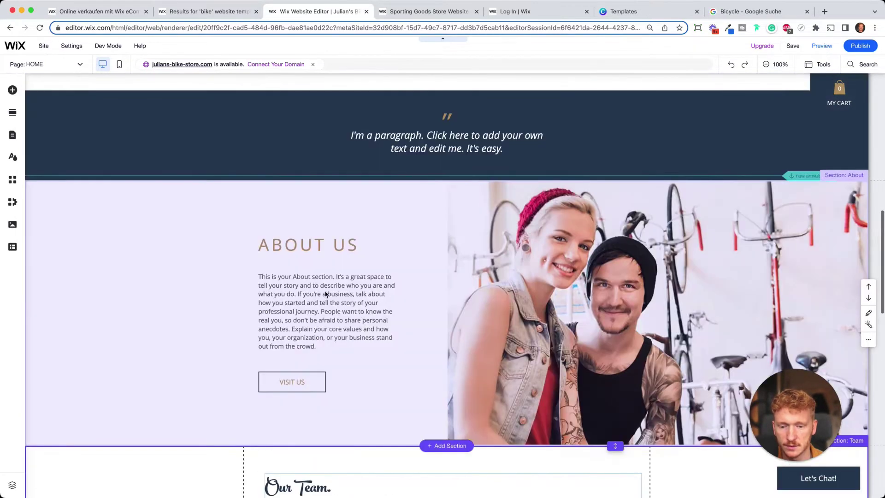
{"action": "scroll", "coordinate": [427, 360], "scroll_direction": "down", "scroll_amount": 15}
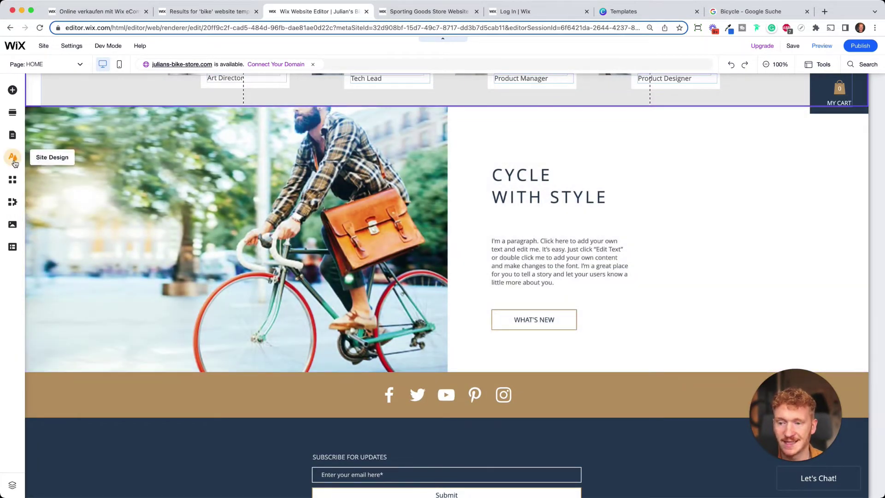
Examine the site's color and text theme settings, including the custom color of Color 3, without changing anything
{"action": "left_click", "coordinate": [14, 159]}
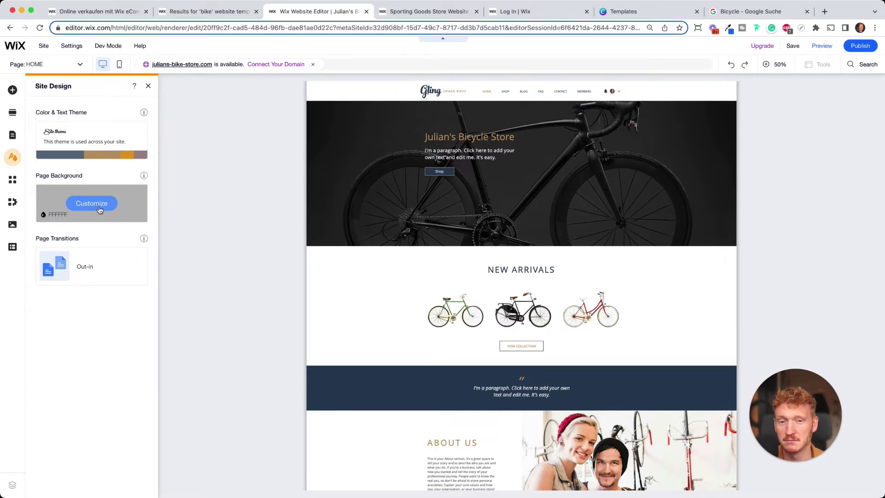
{"action": "mouse_move", "coordinate": [101, 138]}
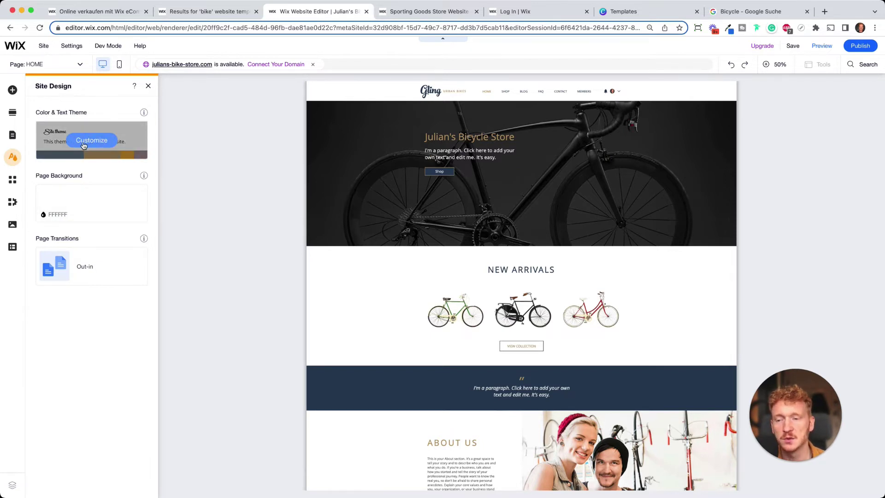
{"action": "left_click", "coordinate": [84, 146]}
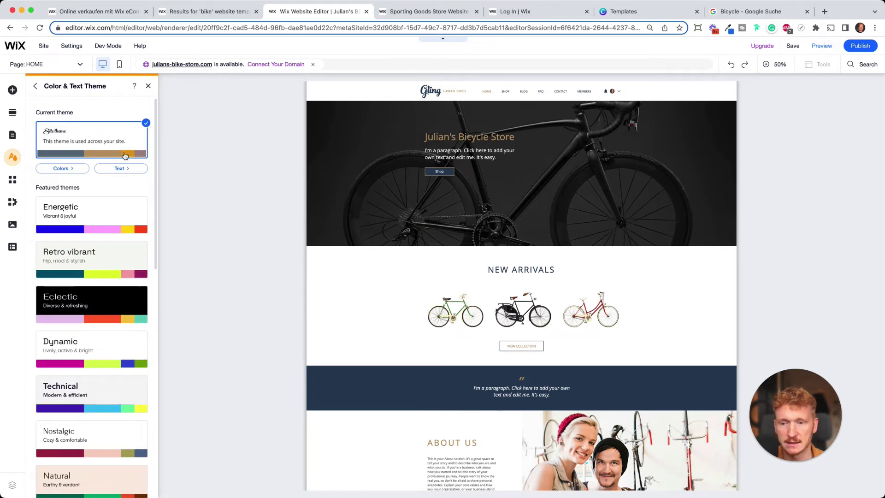
{"action": "left_click", "coordinate": [59, 169]}
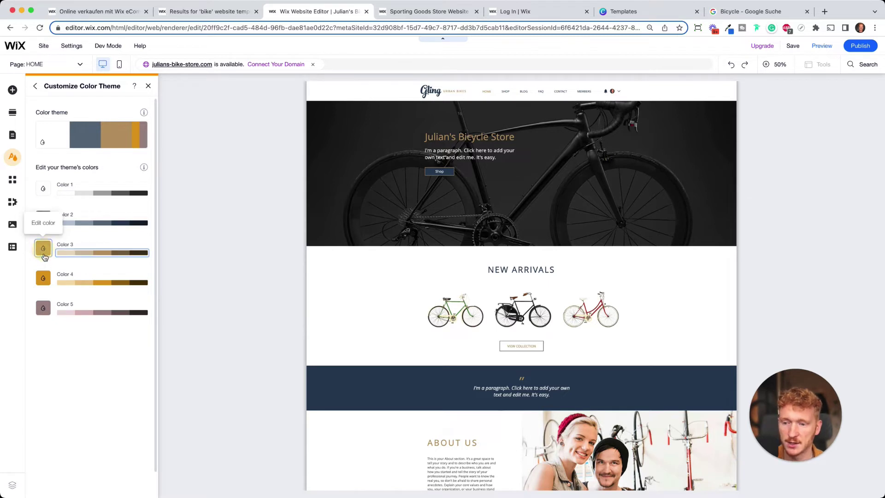
{"action": "left_click", "coordinate": [43, 249]}
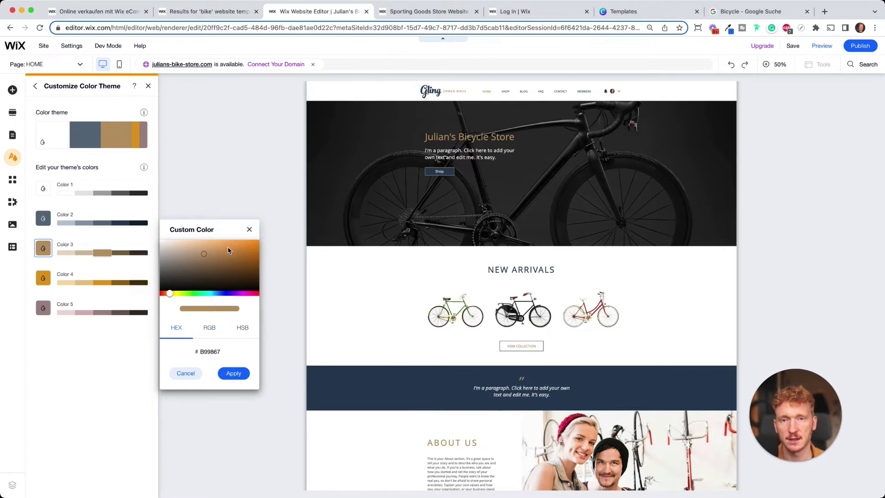
{"action": "left_click", "coordinate": [250, 230]}
{"action": "left_click", "coordinate": [35, 85]}
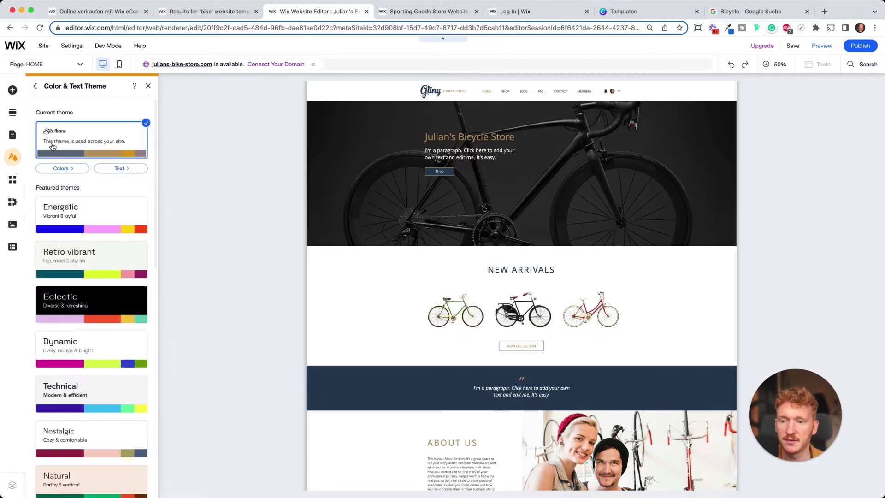
{"action": "left_click", "coordinate": [128, 169]}
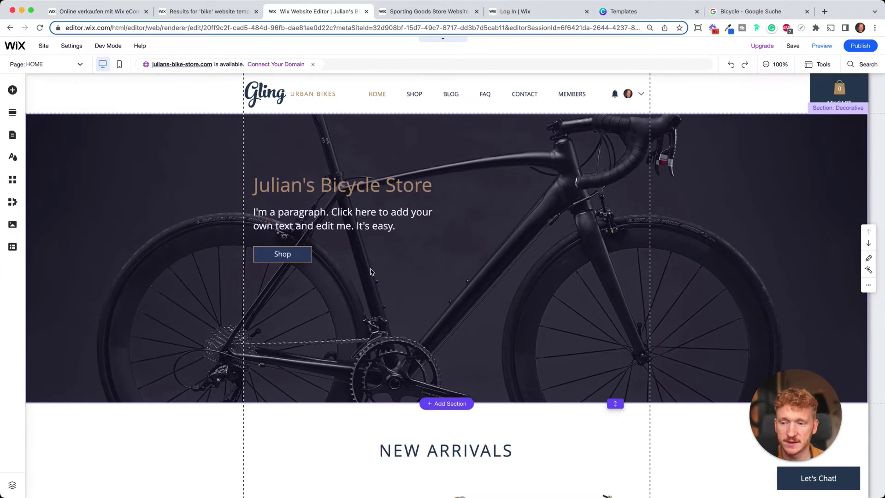
Browse the apps on the Wix App Market home and examine the Wix Stores management options of the business
{"action": "left_click", "coordinate": [13, 185]}
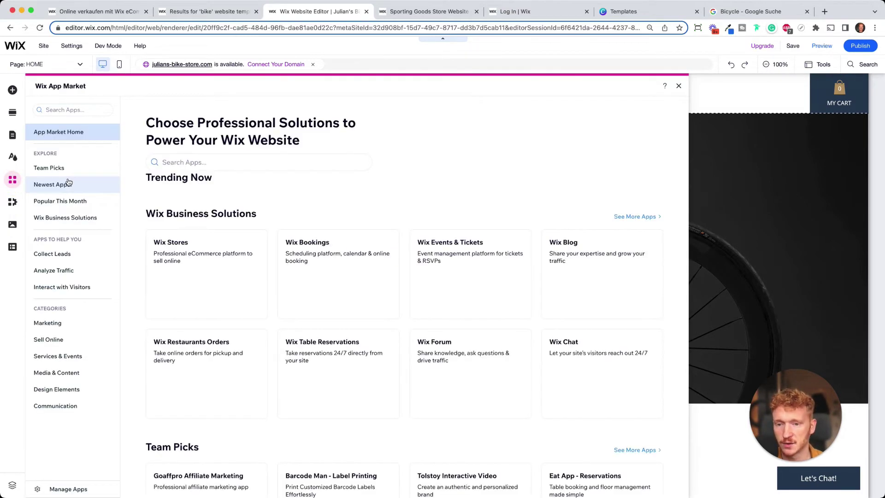
{"action": "scroll", "coordinate": [299, 173], "scroll_direction": "down", "scroll_amount": 6}
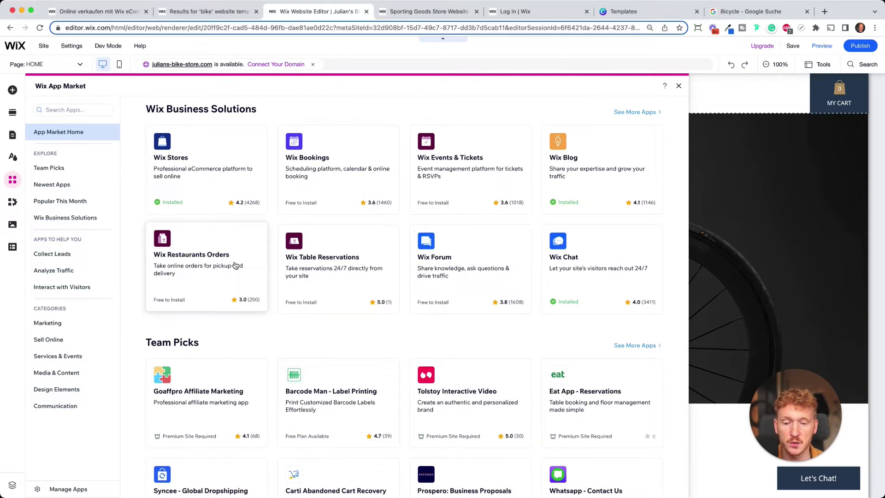
{"action": "scroll", "coordinate": [438, 289], "scroll_direction": "up", "scroll_amount": 7}
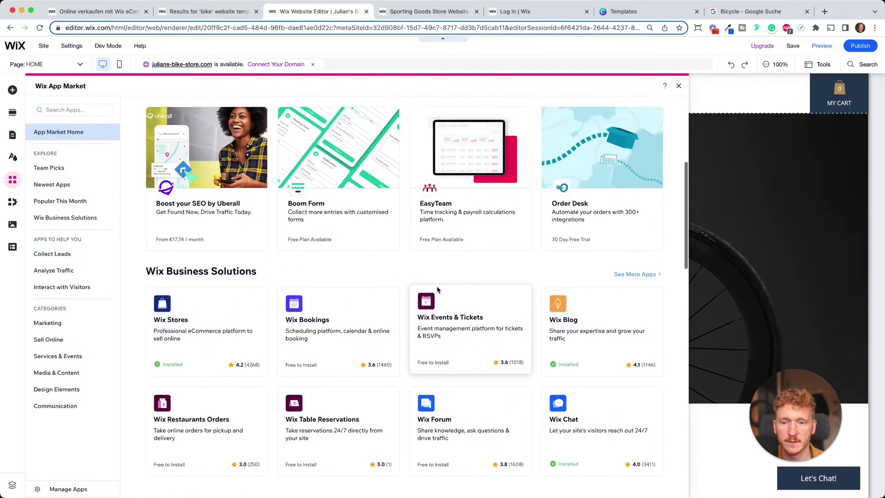
{"action": "scroll", "coordinate": [438, 289], "scroll_direction": "up", "scroll_amount": 2}
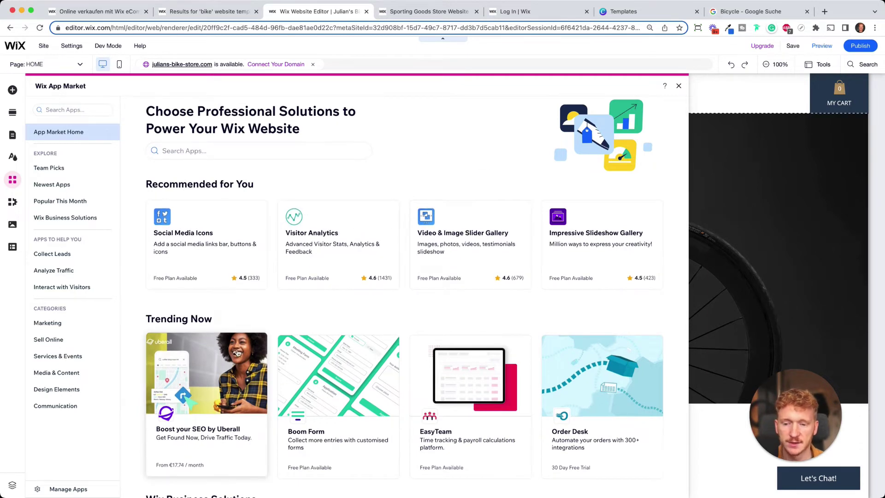
{"action": "scroll", "coordinate": [344, 365], "scroll_direction": "down", "scroll_amount": 1}
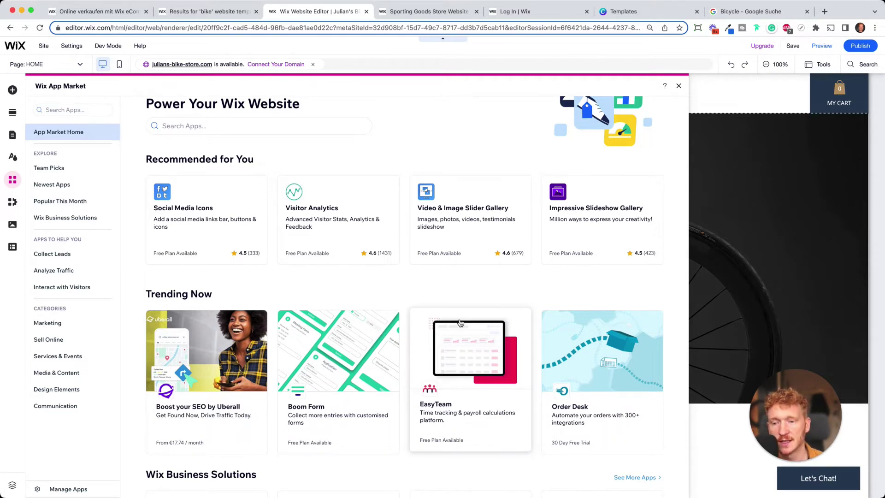
{"action": "left_click", "coordinate": [12, 205]}
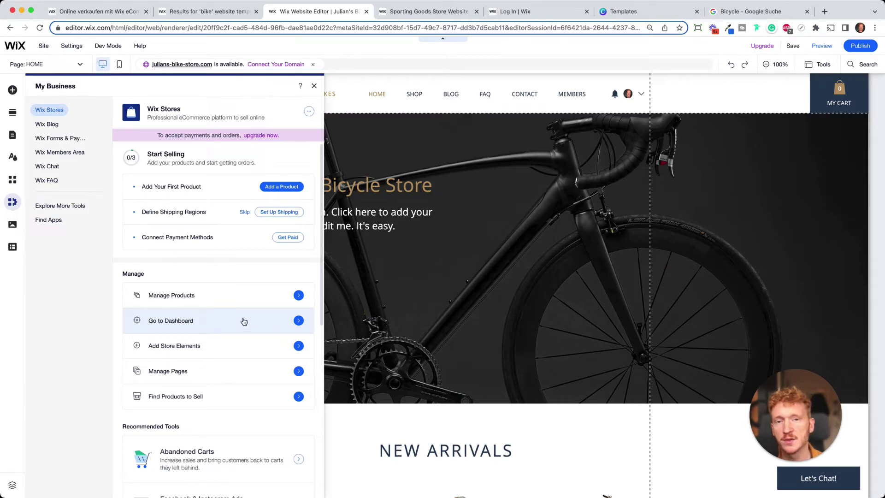
{"action": "left_click", "coordinate": [465, 315]}
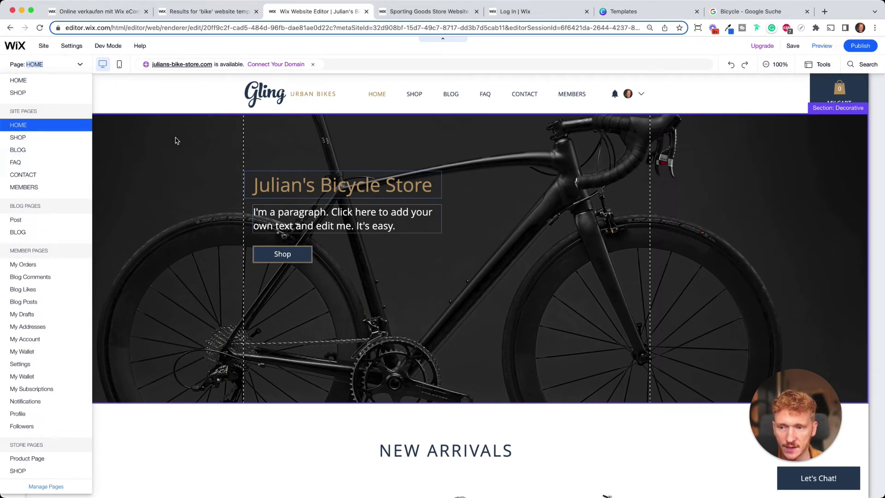
Open the SHOP page from the site's page overview
{"action": "left_click", "coordinate": [175, 141]}
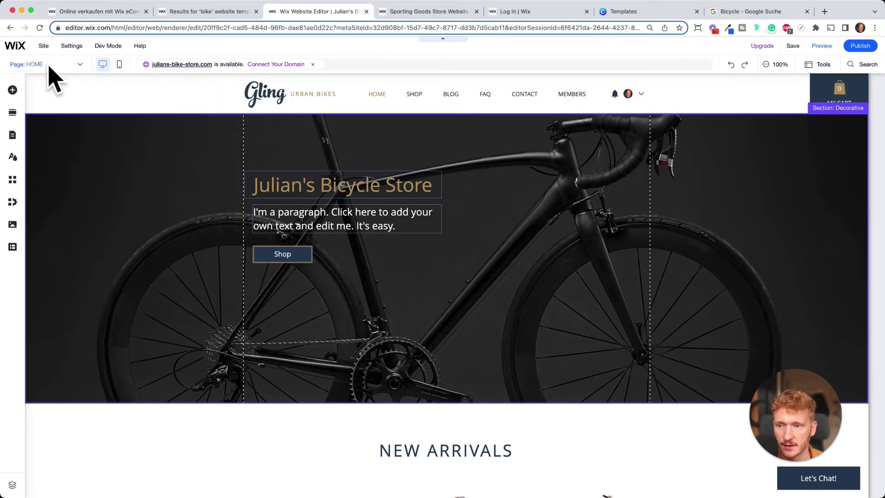
{"action": "left_click", "coordinate": [12, 136]}
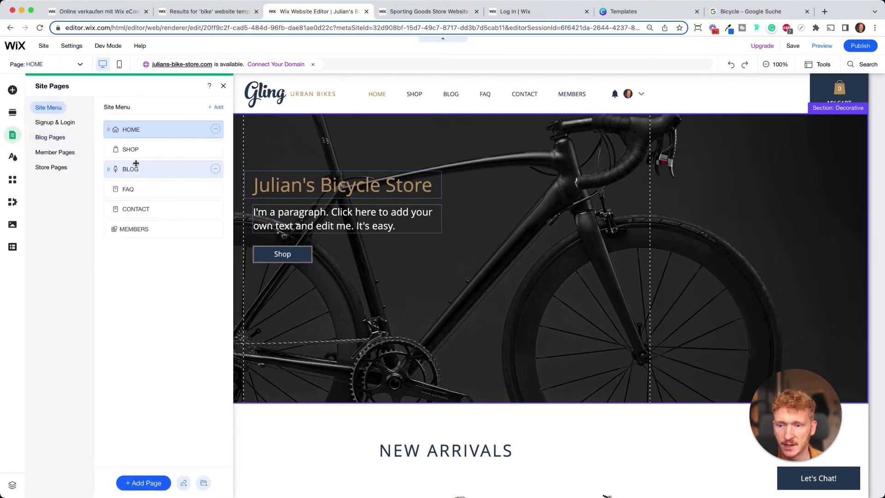
{"action": "left_click", "coordinate": [132, 150]}
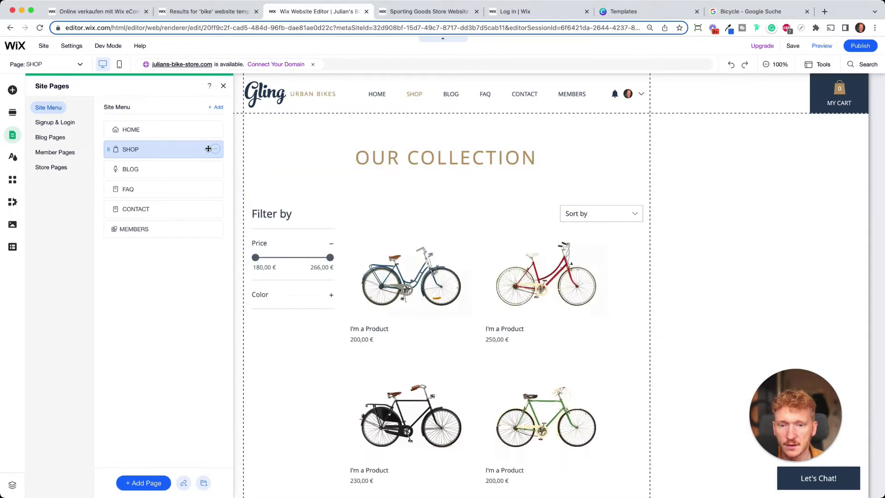
Enter "uhbfdoubojdofjbiojfiobjdf" as the SHOP page's SEO meta description, check its social share settings, and close the page settings
{"action": "scroll", "coordinate": [484, 307], "scroll_direction": "down", "scroll_amount": 3}
{"action": "scroll", "coordinate": [484, 307], "scroll_direction": "down", "scroll_amount": 1}
{"action": "scroll", "coordinate": [484, 307], "scroll_direction": "up", "scroll_amount": 1}
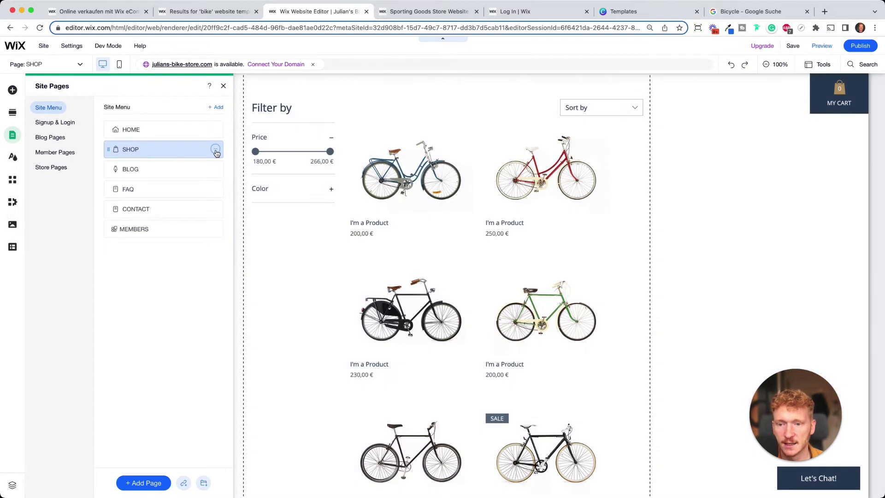
{"action": "left_click", "coordinate": [216, 149]}
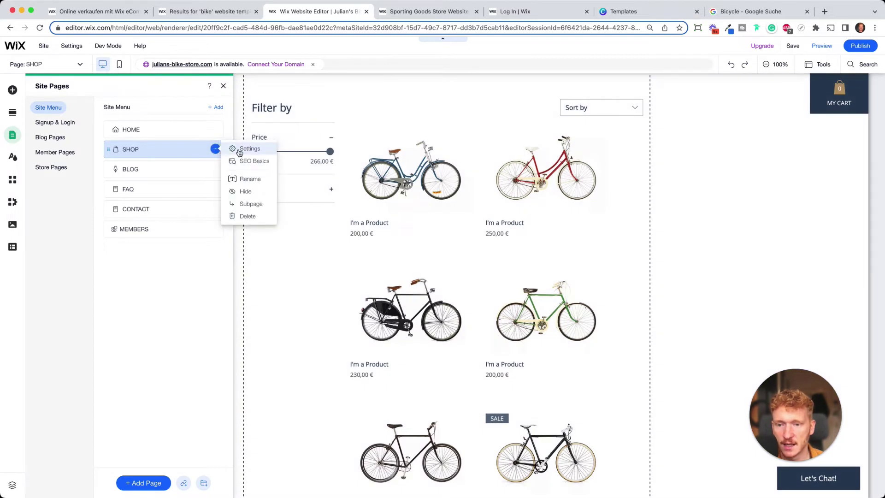
{"action": "left_click", "coordinate": [254, 162]}
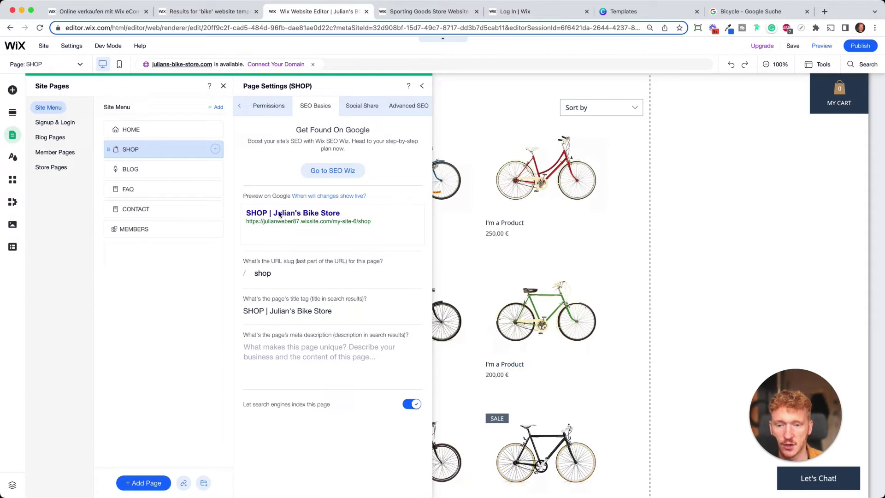
{"action": "left_click", "coordinate": [324, 320]}
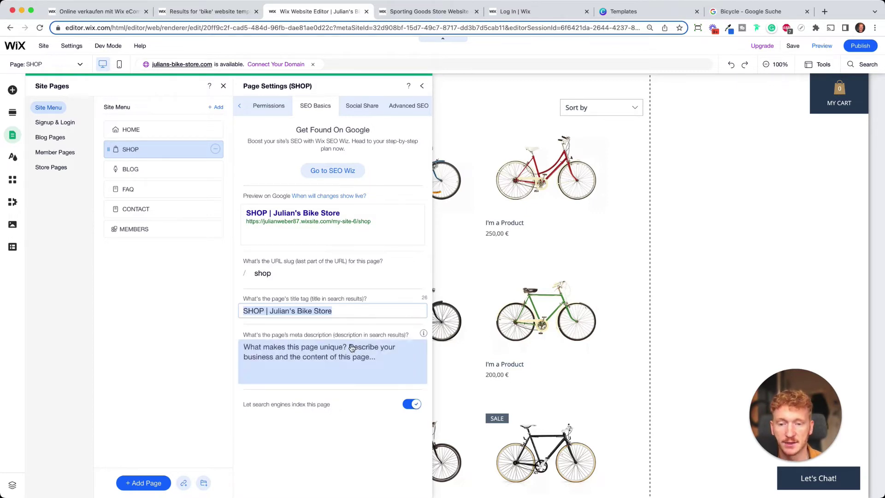
{"action": "left_click", "coordinate": [352, 348]}
{"action": "type", "text": "uhbfdoubojdofjbiojfiob"}
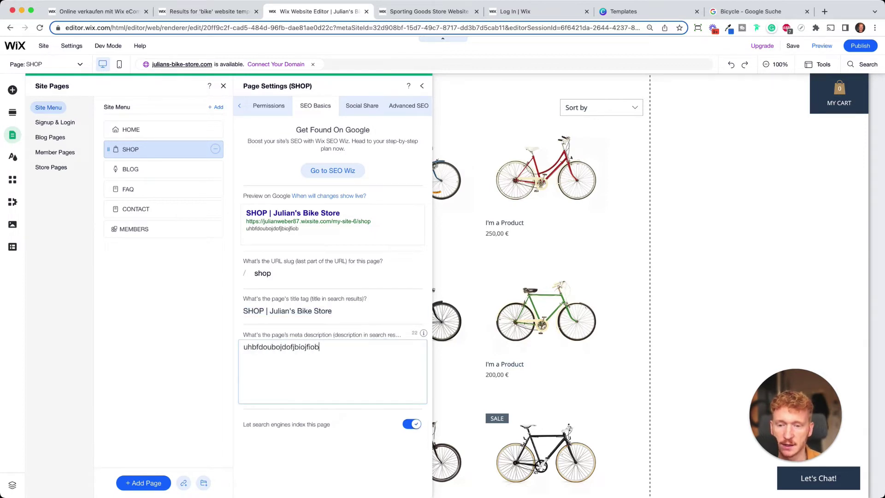
{"action": "type", "text": "jdf"}
{"action": "left_click", "coordinate": [300, 228]}
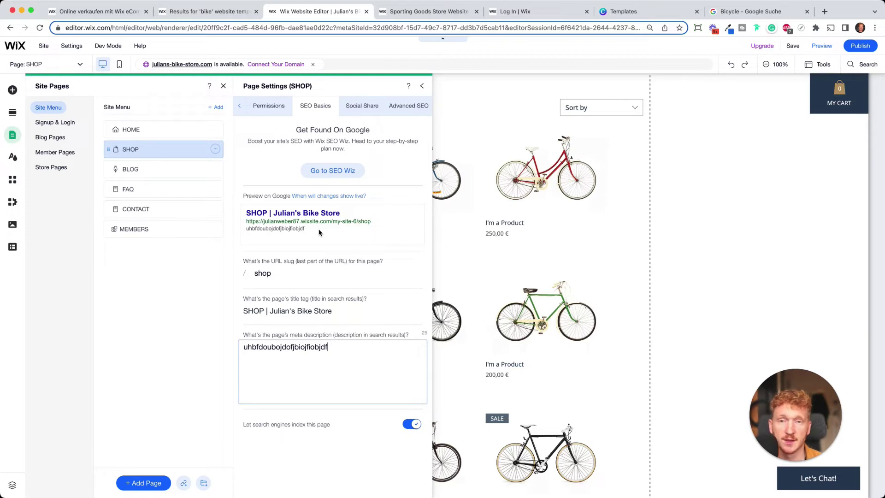
{"action": "left_click", "coordinate": [361, 108]}
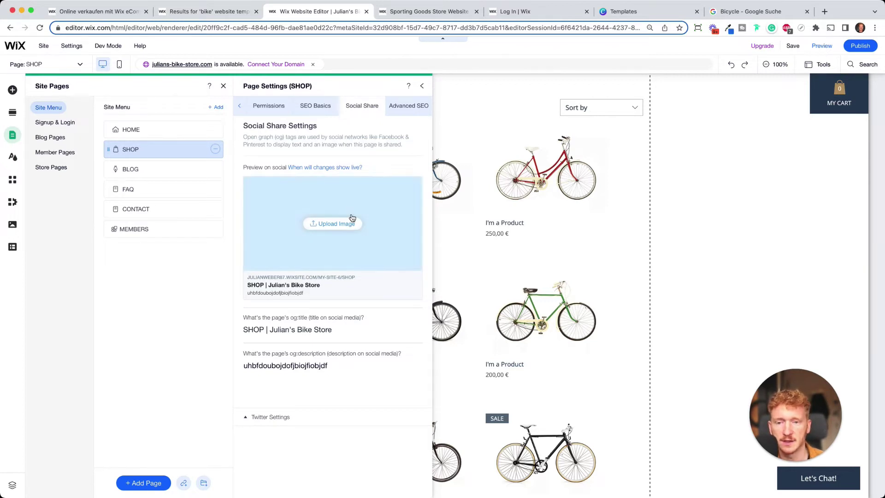
{"action": "left_click", "coordinate": [423, 87]}
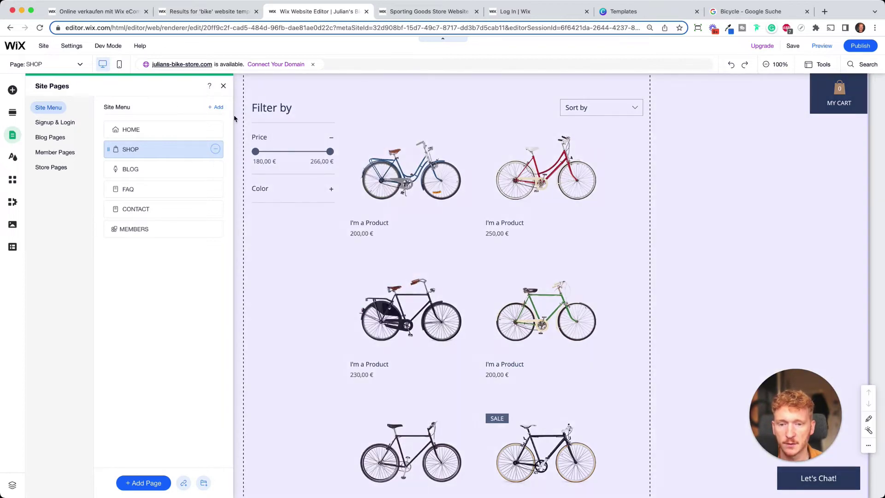
Examine the SHOP page's product collection from the "Our Collection" heading down to the footer
{"action": "scroll", "coordinate": [362, 167], "scroll_direction": "up", "scroll_amount": 3}
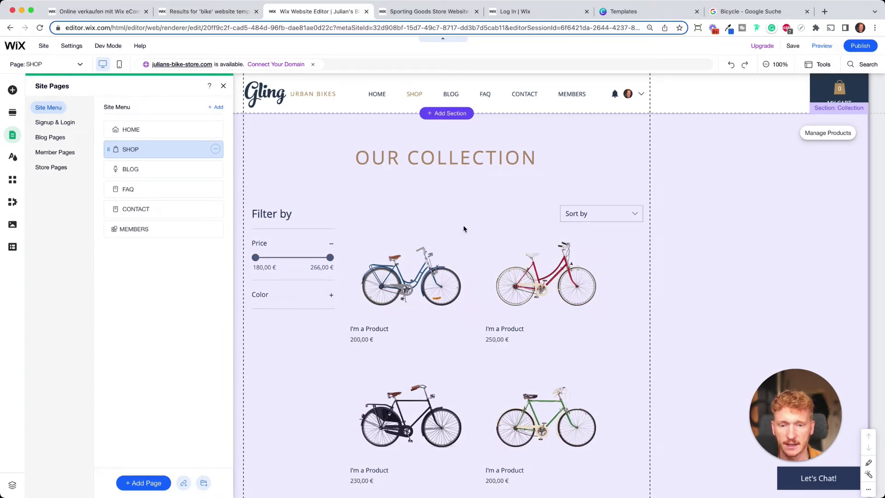
{"action": "scroll", "coordinate": [465, 230], "scroll_direction": "down", "scroll_amount": 3}
{"action": "scroll", "coordinate": [525, 256], "scroll_direction": "down", "scroll_amount": 7}
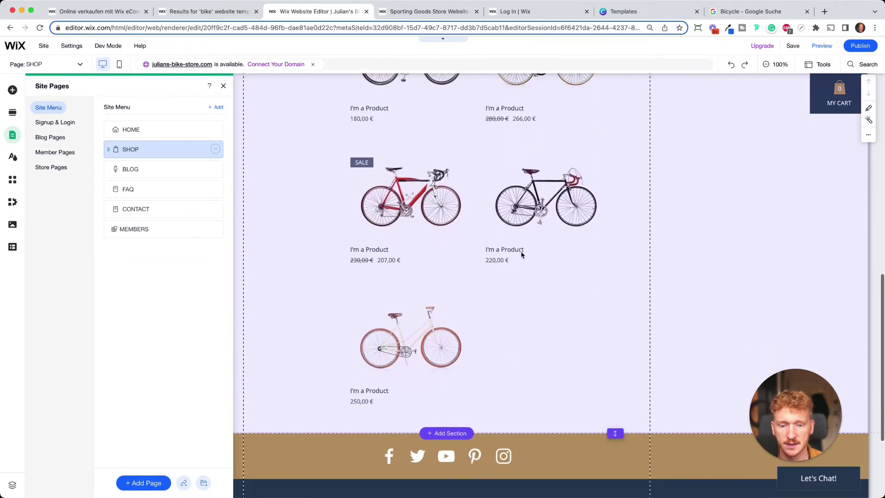
{"action": "scroll", "coordinate": [520, 250], "scroll_direction": "up", "scroll_amount": 10}
{"action": "scroll", "coordinate": [492, 288], "scroll_direction": "down", "scroll_amount": 10}
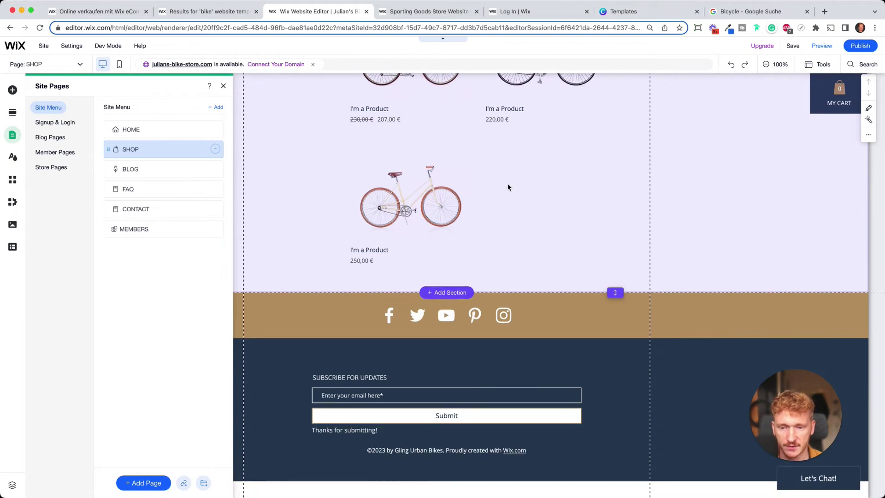
{"action": "scroll", "coordinate": [505, 191], "scroll_direction": "up", "scroll_amount": 3}
{"action": "scroll", "coordinate": [504, 196], "scroll_direction": "up", "scroll_amount": 7}
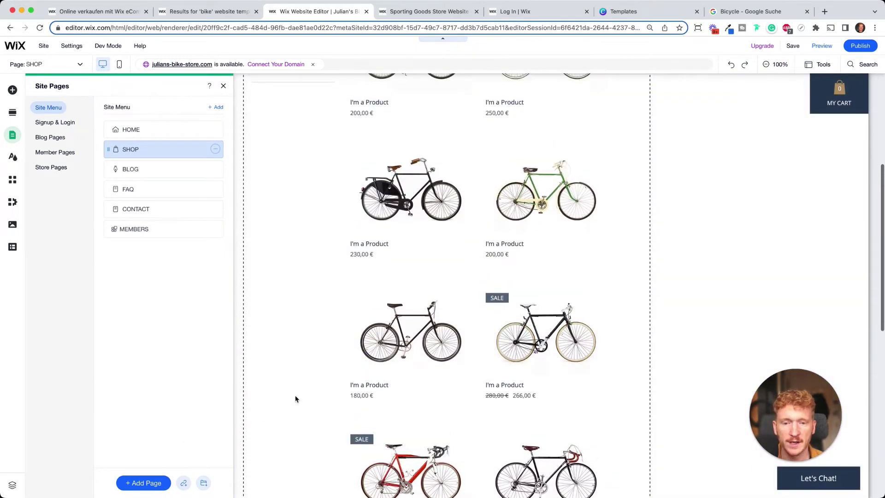
{"action": "scroll", "coordinate": [296, 397], "scroll_direction": "up", "scroll_amount": 3}
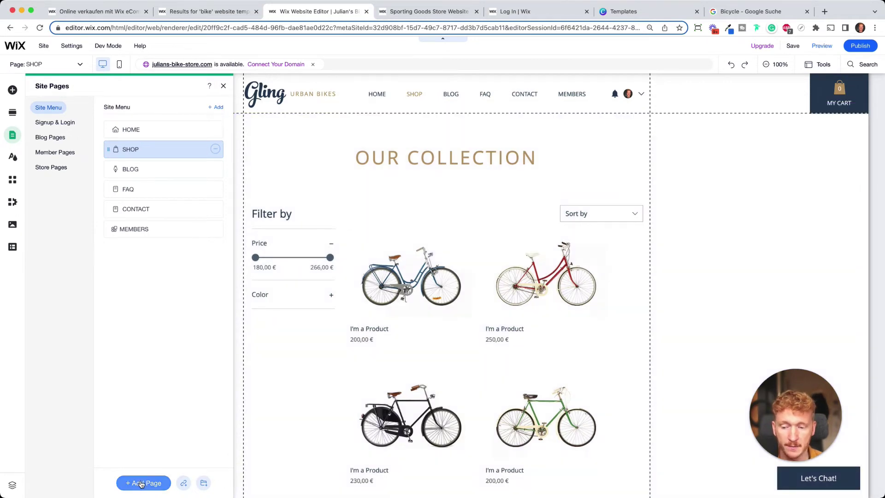
Browse the new page templates and add a new shop page from the Store category, named "Bicycles for Men"
{"action": "left_click", "coordinate": [145, 482]}
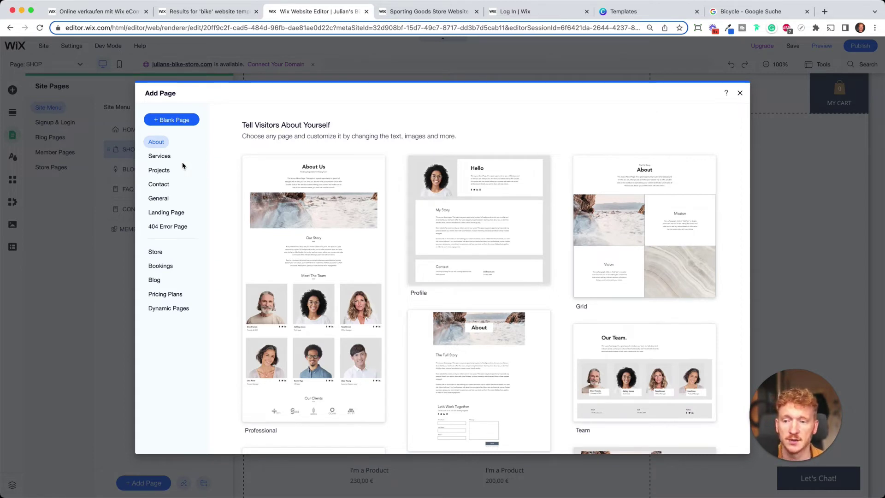
{"action": "left_click", "coordinate": [159, 171]}
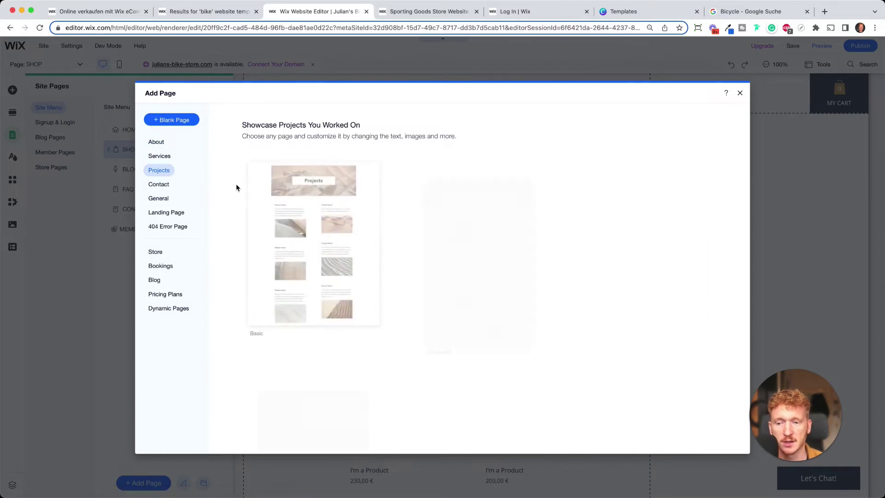
{"action": "mouse_move", "coordinate": [525, 272]}
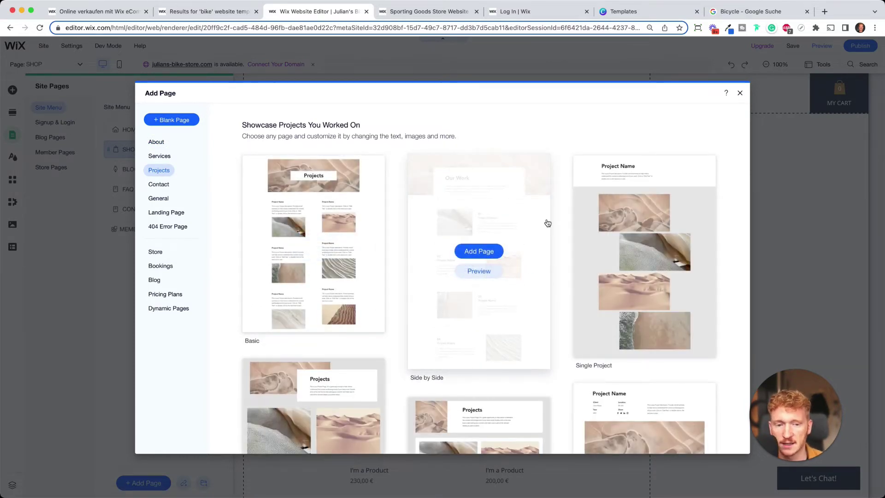
{"action": "left_click", "coordinate": [159, 184]}
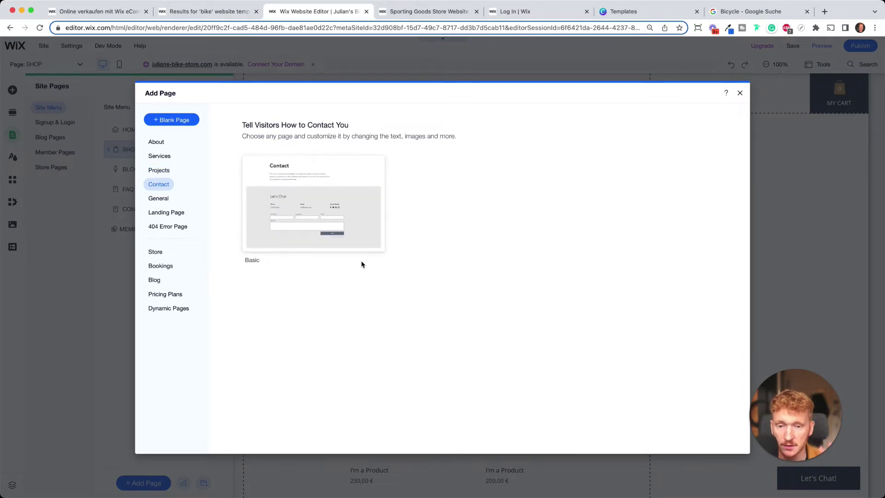
{"action": "left_click", "coordinate": [165, 255]}
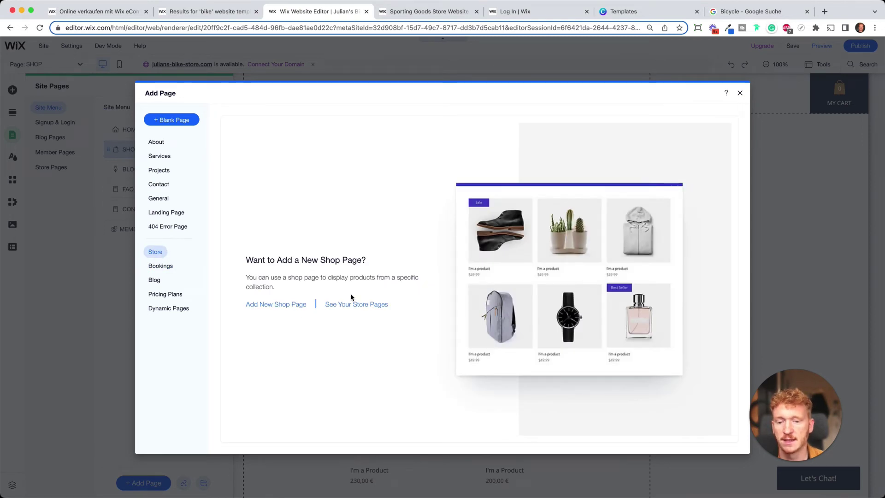
{"action": "left_click", "coordinate": [293, 307]}
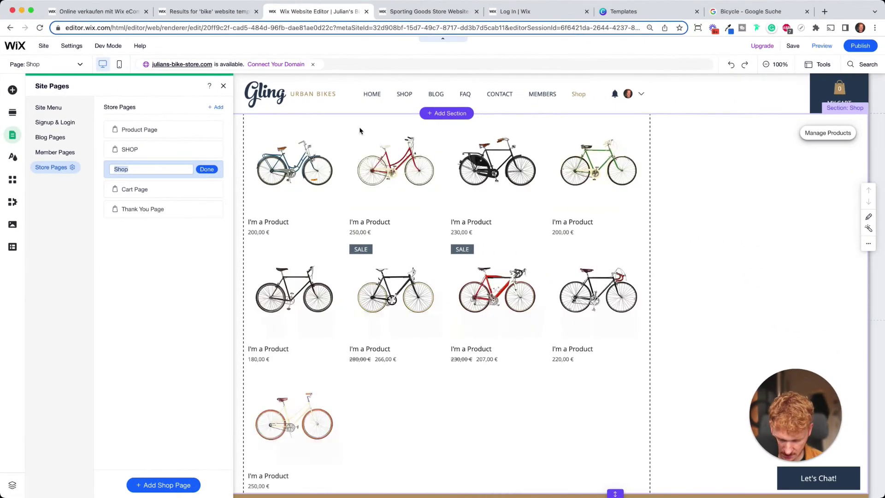
{"action": "type", "text": "Bicycles for Men"}
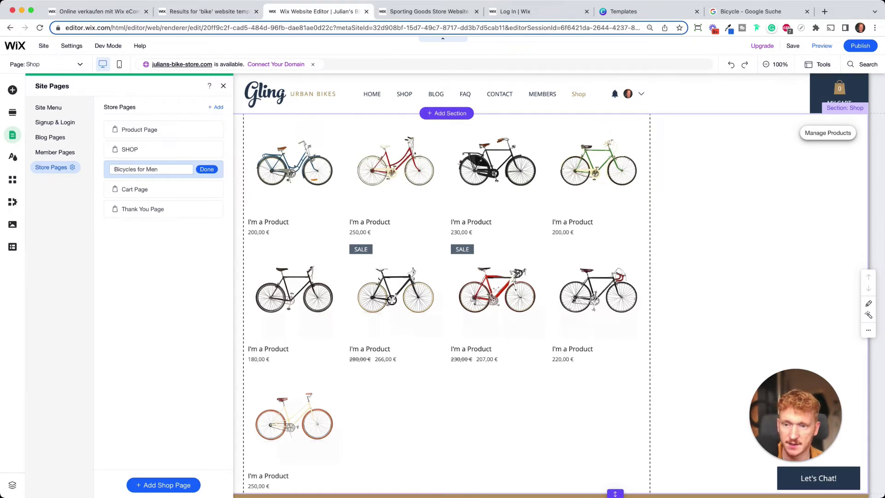
{"action": "key", "text": "Return"}
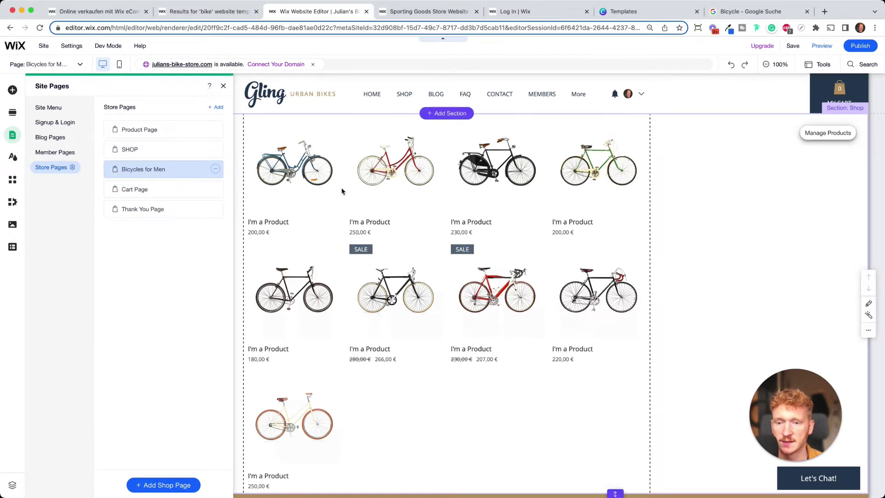
Shift the product gallery down on the Bicycles for Men page and place the heading "Bicycles for men" above it
{"action": "left_click", "coordinate": [426, 179]}
{"action": "left_click", "coordinate": [421, 168]}
{"action": "left_click_drag", "start_coordinate": [396, 159], "coordinate": [397, 197]}
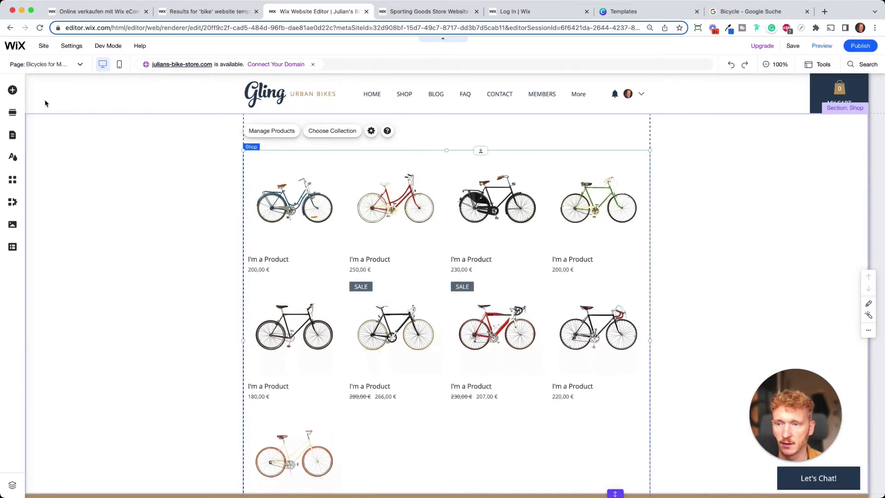
{"action": "left_click", "coordinate": [14, 94]}
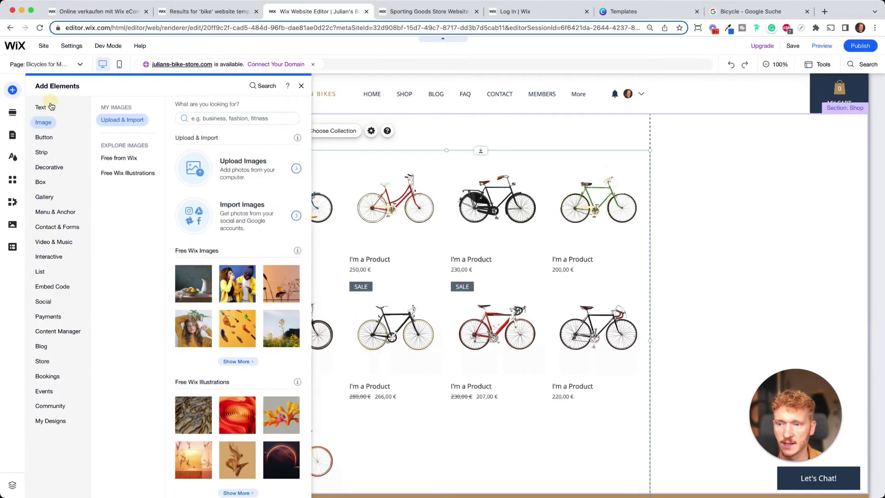
{"action": "left_click_drag", "start_coordinate": [176, 137], "coordinate": [426, 131]}
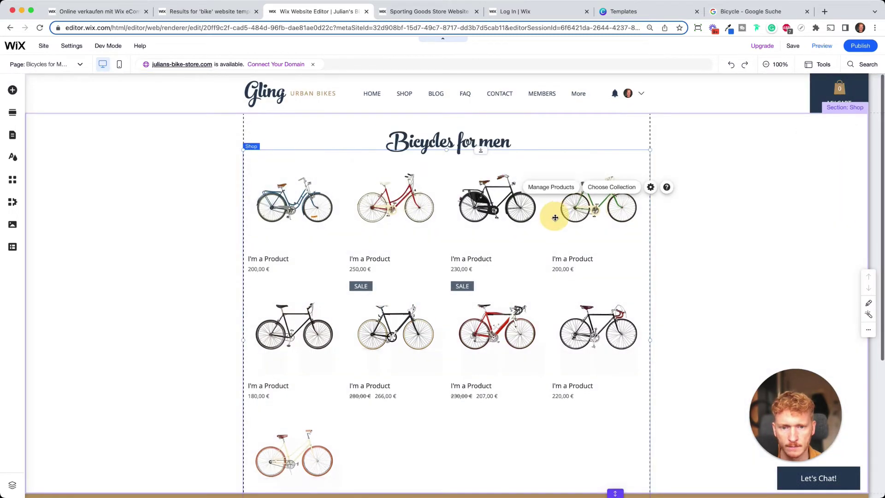
{"action": "left_click_drag", "start_coordinate": [555, 218], "coordinate": [556, 224]}
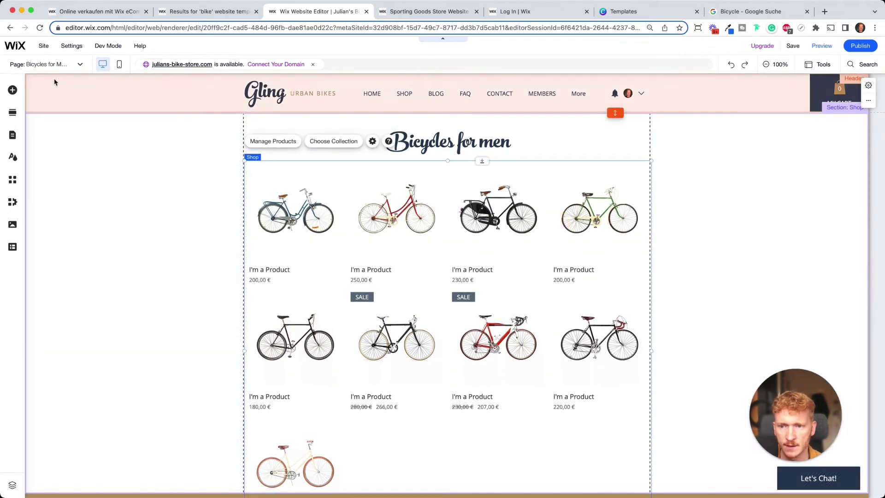
Rename the original SHOP page in the store pages to "Bicycles for Women"
{"action": "left_click", "coordinate": [12, 112]}
{"action": "left_click", "coordinate": [12, 135]}
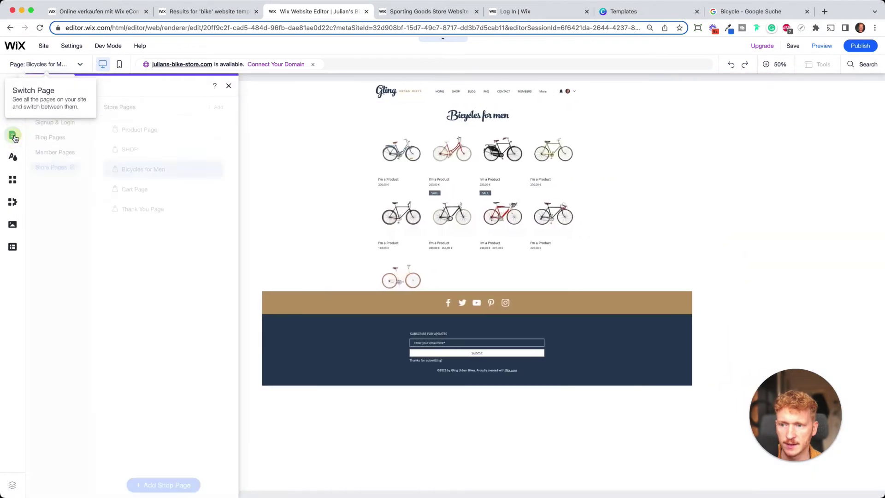
{"action": "left_click", "coordinate": [215, 148]}
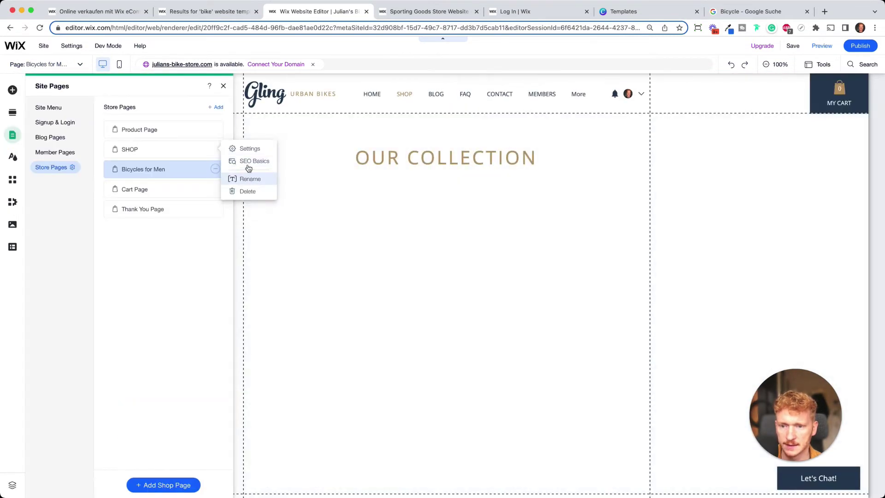
{"action": "left_click", "coordinate": [256, 181]}
{"action": "type", "text": "Bicycles for Women"}
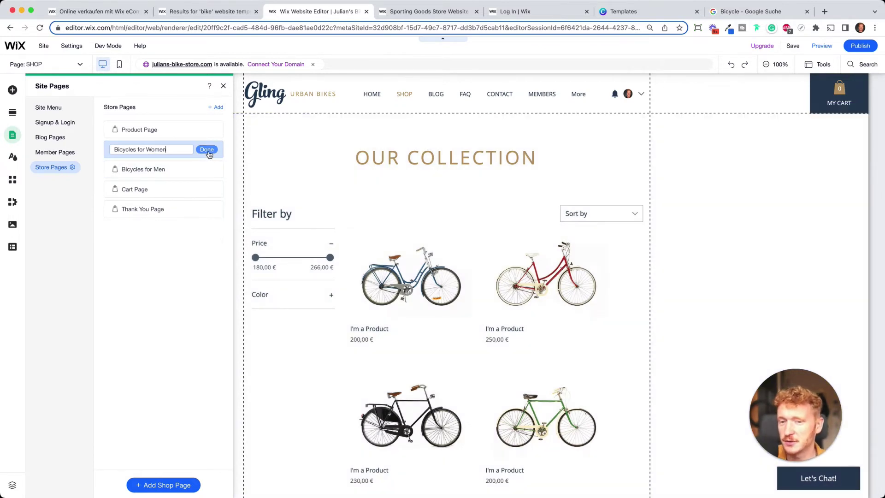
{"action": "left_click", "coordinate": [208, 150]}
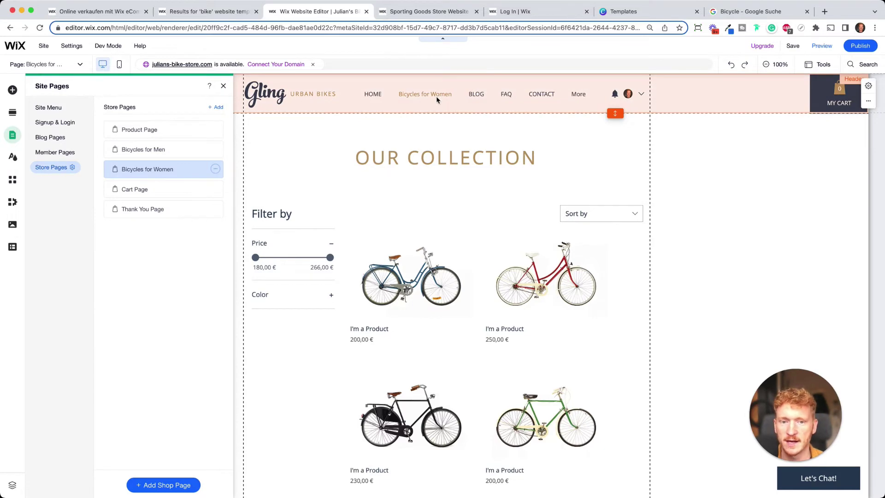
Open the Bicycles for Men page and move it directly below Bicycles for Women in the site menu
{"action": "left_click", "coordinate": [151, 158]}
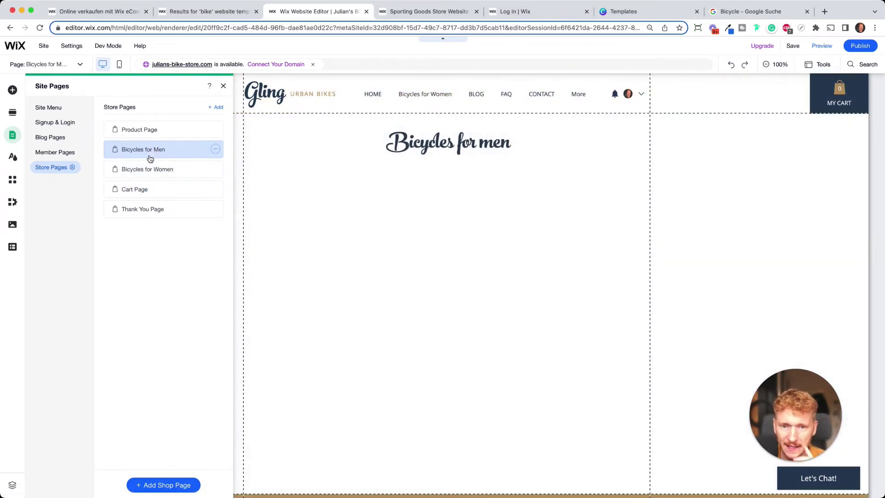
{"action": "left_click", "coordinate": [51, 108]}
{"action": "left_click_drag", "start_coordinate": [157, 249], "coordinate": [156, 169]}
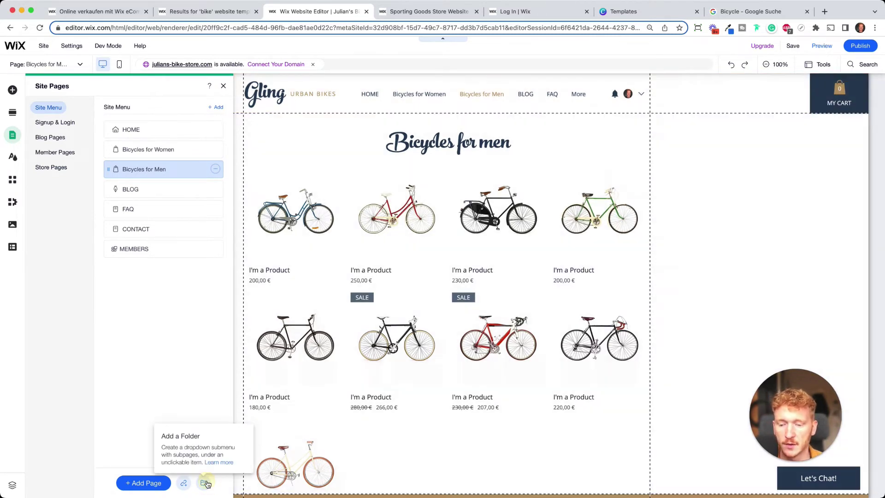
Add a folder named "Shop" to the site menu, above the two bicycle pages
{"action": "left_click", "coordinate": [203, 483]}
{"action": "type", "text": "S"}
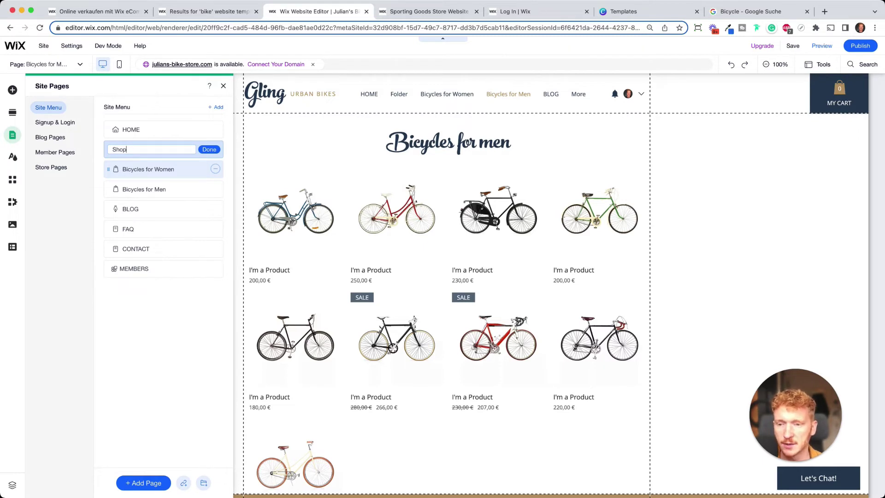
{"action": "type", "text": "hop"}
{"action": "key", "text": "Return"}
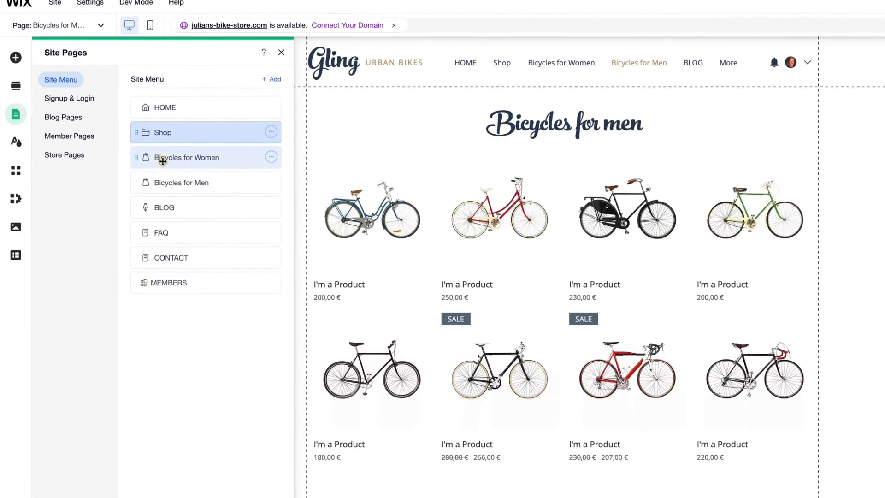
Nest the Bicycles for Women and Bicycles for Men pages under the Shop folder and preview the site
{"action": "left_click_drag", "start_coordinate": [129, 173], "coordinate": [219, 181]}
{"action": "left_click_drag", "start_coordinate": [223, 182], "coordinate": [223, 182]}
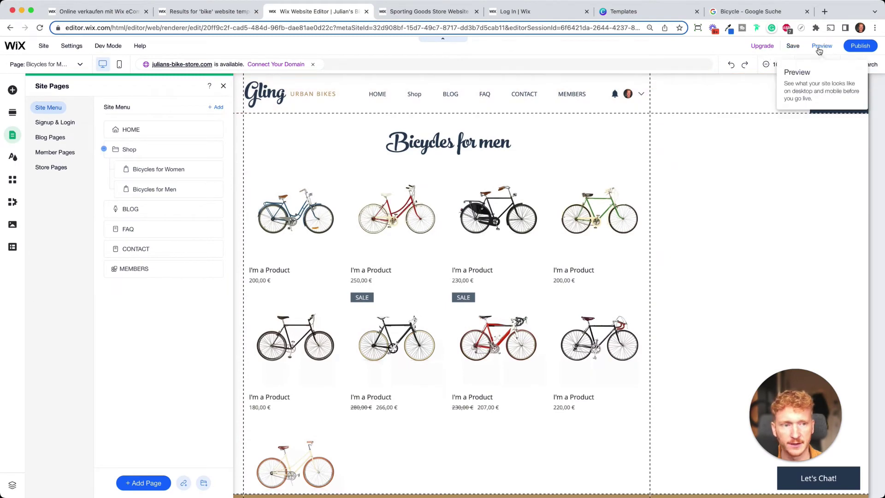
{"action": "left_click", "coordinate": [821, 46]}
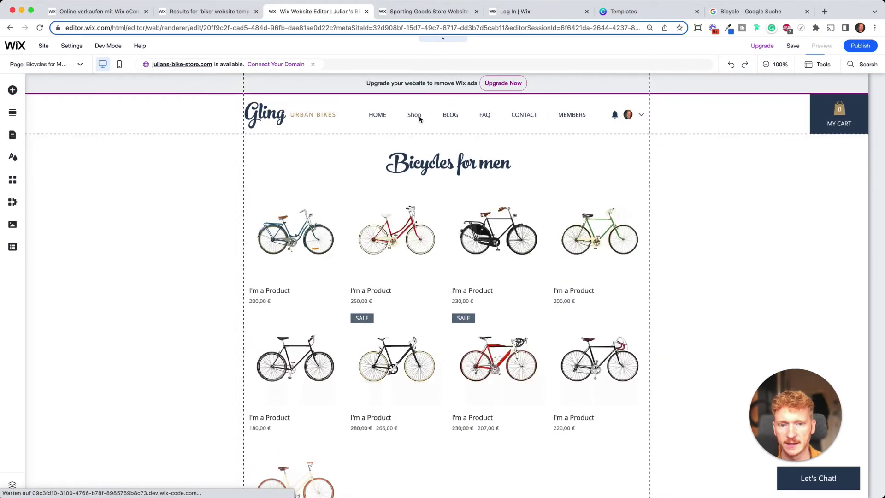
Hide the FAQ and MEMBERS pages from the site menu
{"action": "mouse_move", "coordinate": [414, 101]}
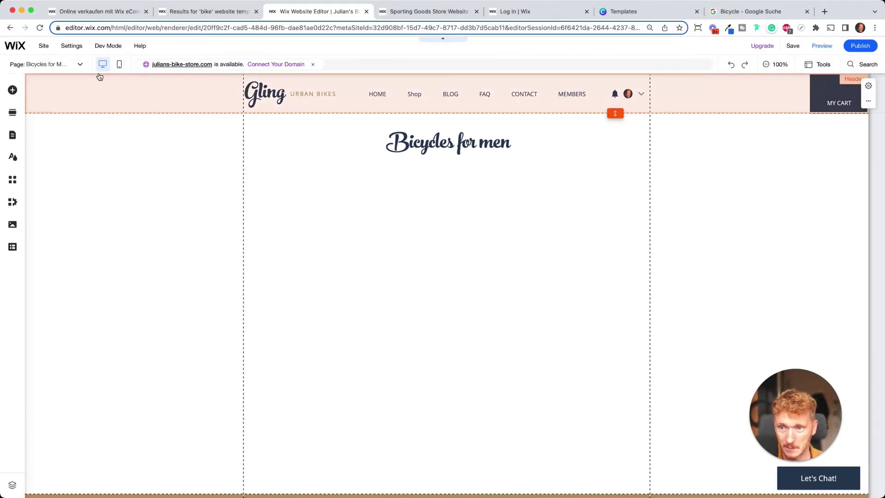
{"action": "left_click", "coordinate": [437, 93]}
{"action": "left_click", "coordinate": [431, 94]}
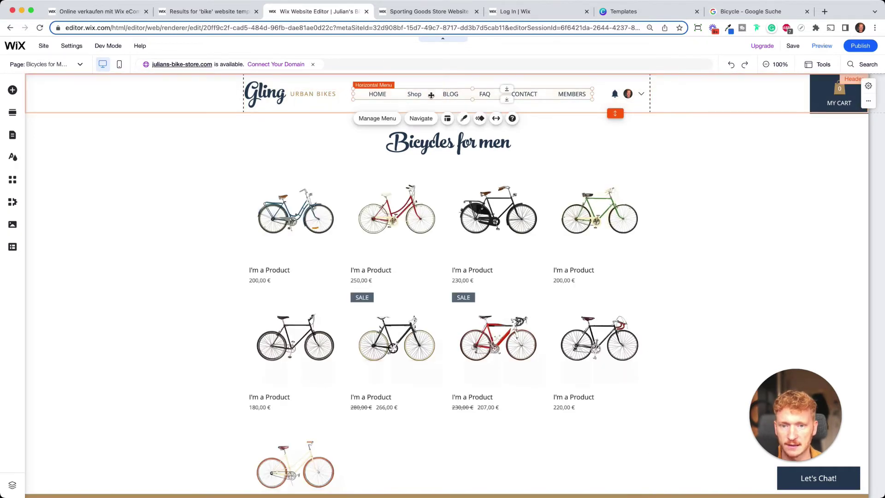
{"action": "left_click", "coordinate": [377, 118]}
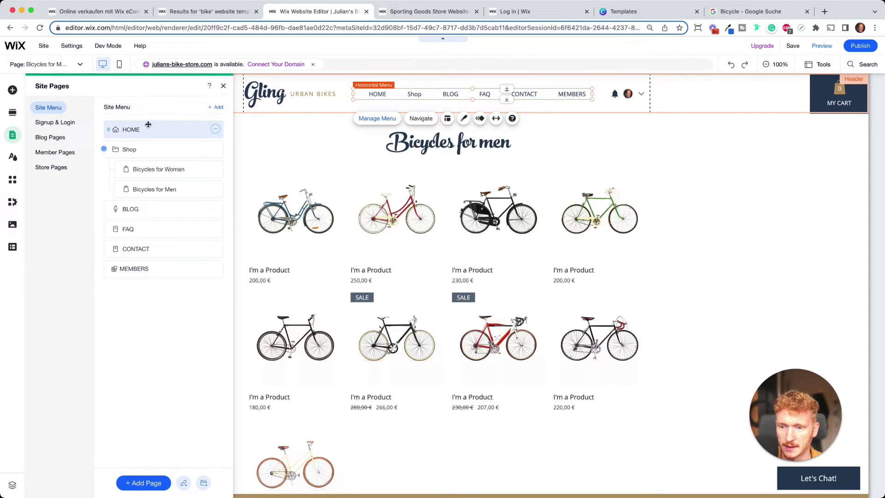
{"action": "left_click", "coordinate": [215, 230]}
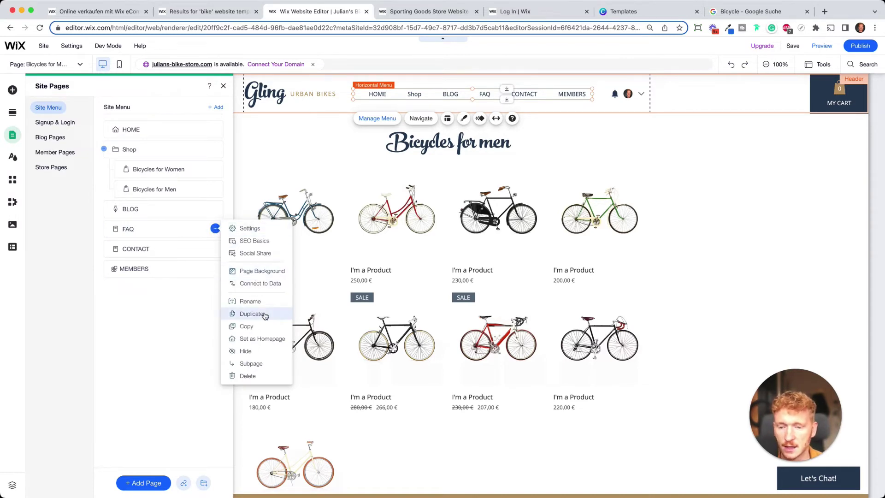
{"action": "left_click", "coordinate": [254, 351]}
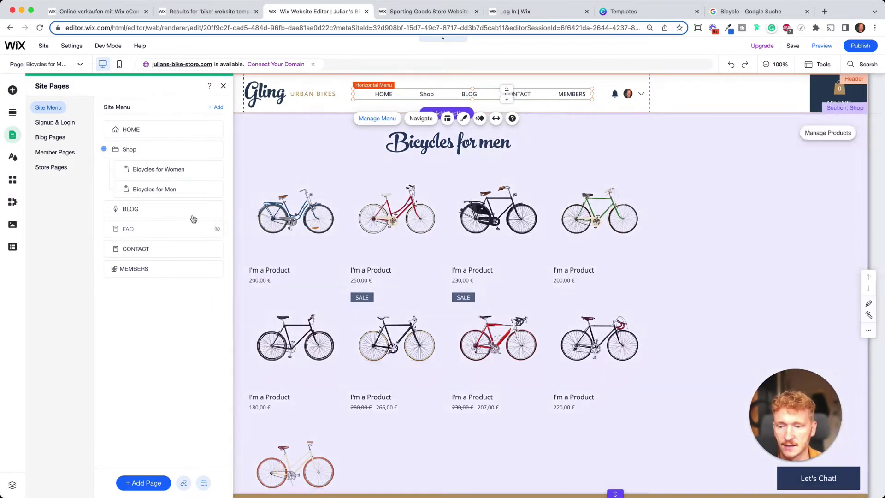
{"action": "left_click", "coordinate": [217, 270]}
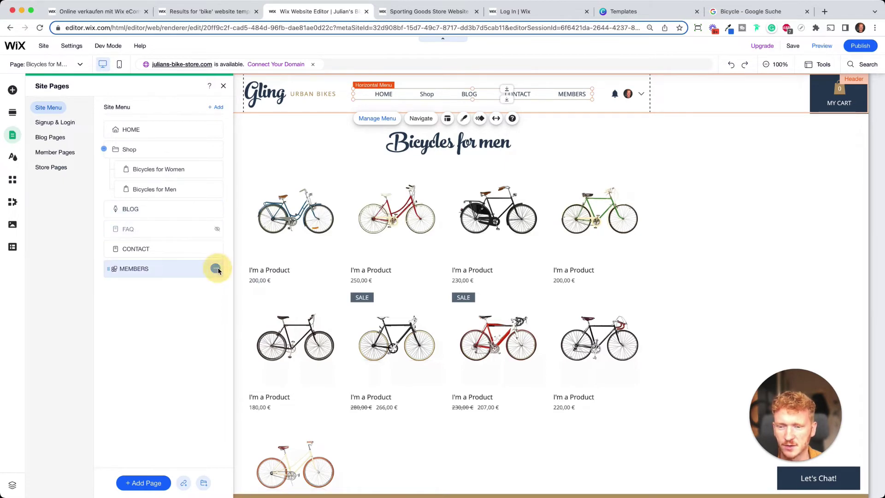
{"action": "left_click", "coordinate": [258, 367]}
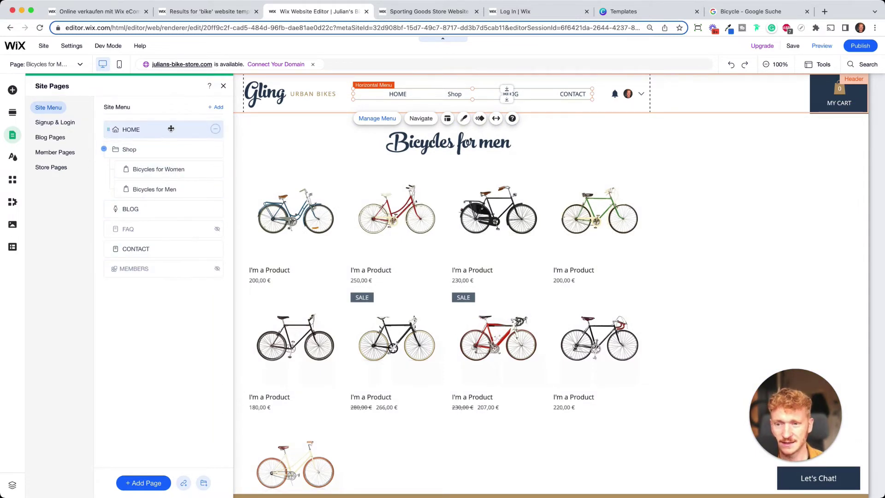
{"action": "left_click", "coordinate": [223, 87]}
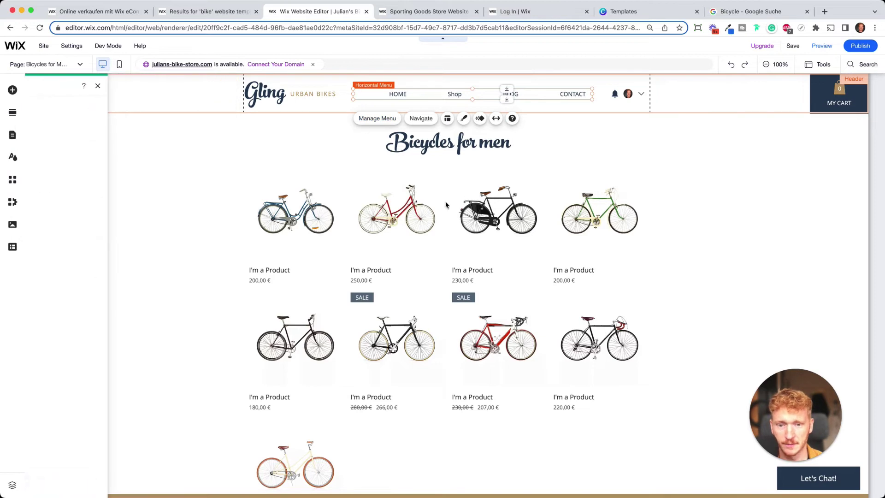
Extend the Shop section of the Bicycles for Men page downward and move the product gallery slightly lower beneath the heading
{"action": "left_click", "coordinate": [676, 170]}
{"action": "left_click", "coordinate": [436, 227]}
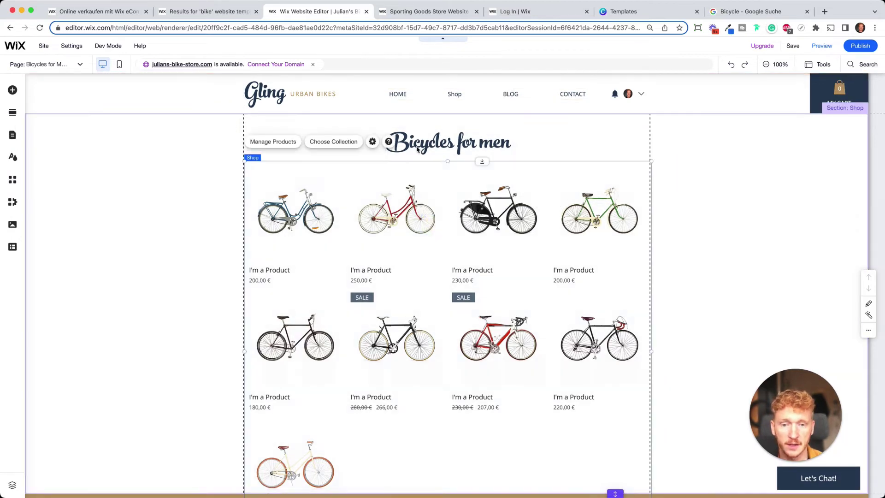
{"action": "scroll", "coordinate": [471, 114], "scroll_direction": "down", "scroll_amount": 2}
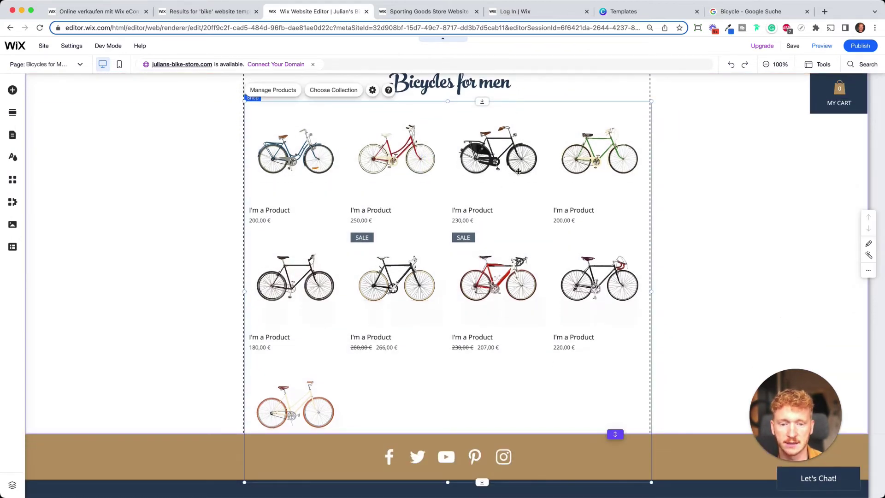
{"action": "left_click", "coordinate": [691, 234]}
{"action": "scroll", "coordinate": [696, 236], "scroll_direction": "down", "scroll_amount": 2}
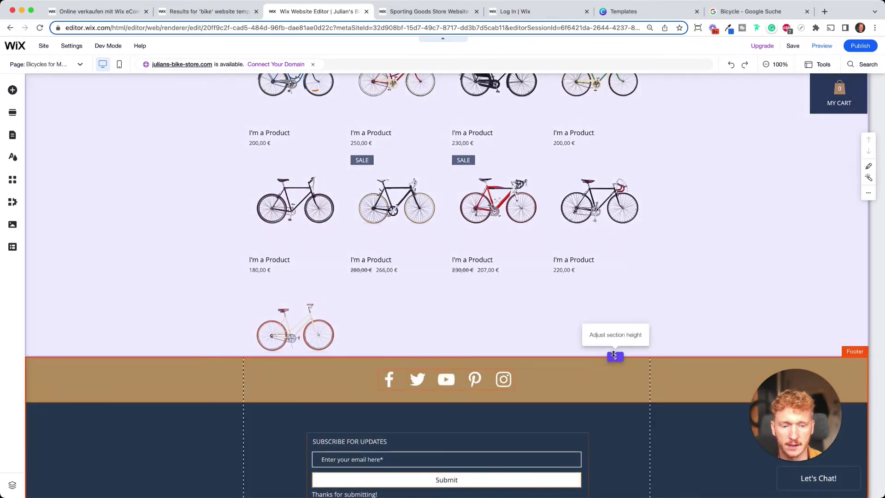
{"action": "left_click_drag", "start_coordinate": [614, 356], "coordinate": [620, 488]}
{"action": "scroll", "coordinate": [539, 299], "scroll_direction": "up", "scroll_amount": 3}
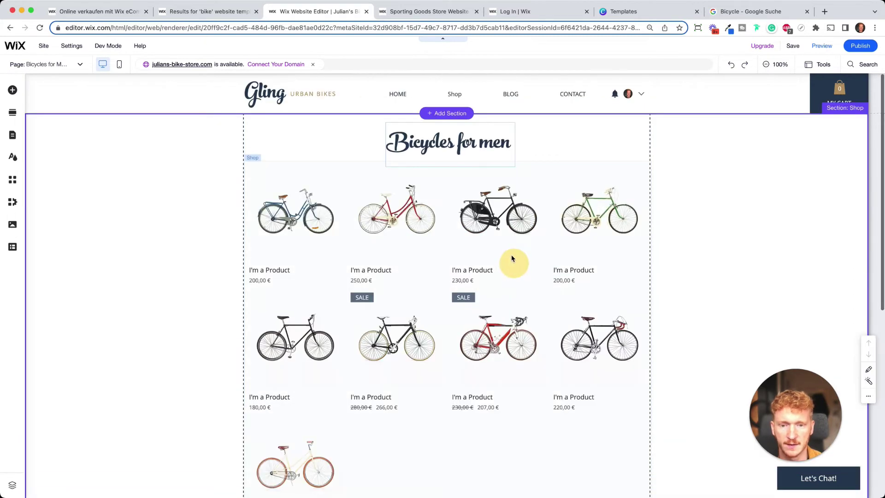
{"action": "left_click_drag", "start_coordinate": [510, 257], "coordinate": [509, 237]}
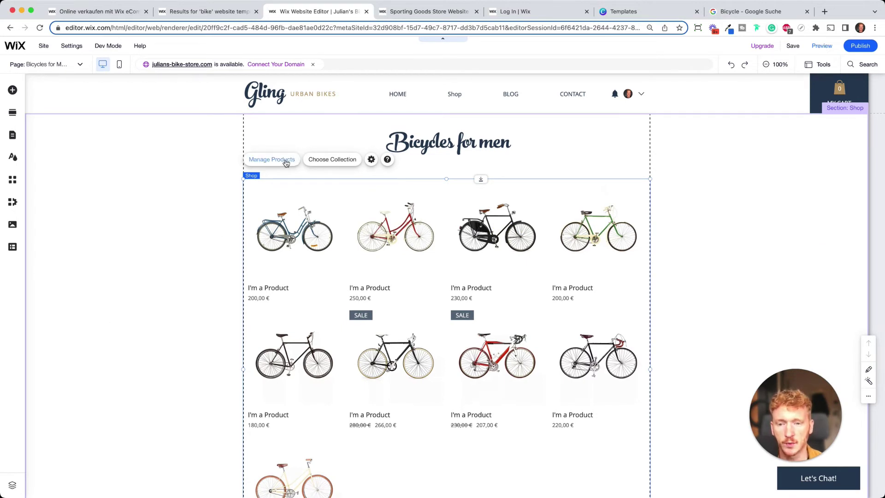
Look at the collection choices for the product gallery on the Bicycles for Men page
{"action": "left_click", "coordinate": [342, 160]}
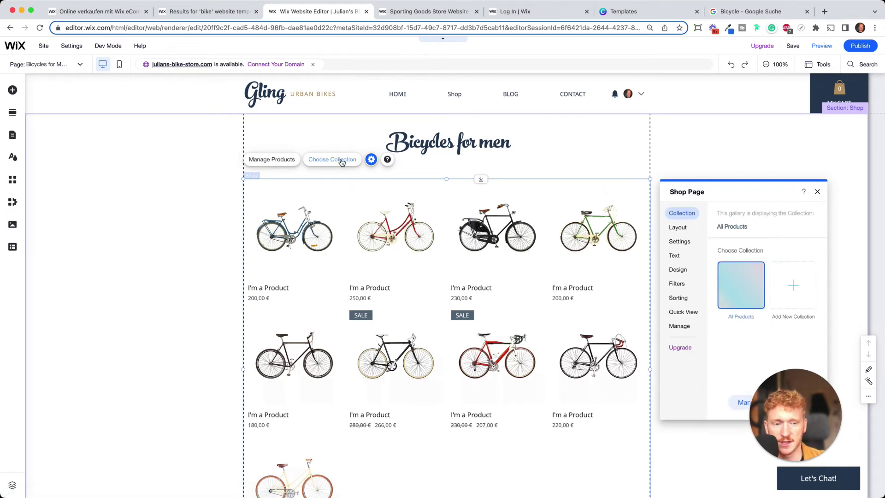
{"action": "left_click_drag", "start_coordinate": [796, 415], "coordinate": [95, 355]}
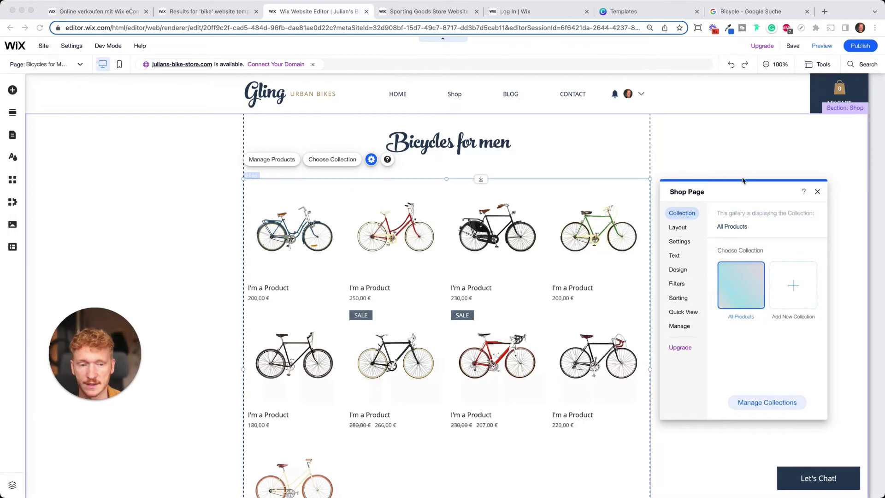
{"action": "left_click", "coordinate": [599, 275]}
Examine the social link settings of the footer's social bar, including the Twitter and YouTube icons, and the subscribe form below it
{"action": "scroll", "coordinate": [654, 302], "scroll_direction": "down", "scroll_amount": 6}
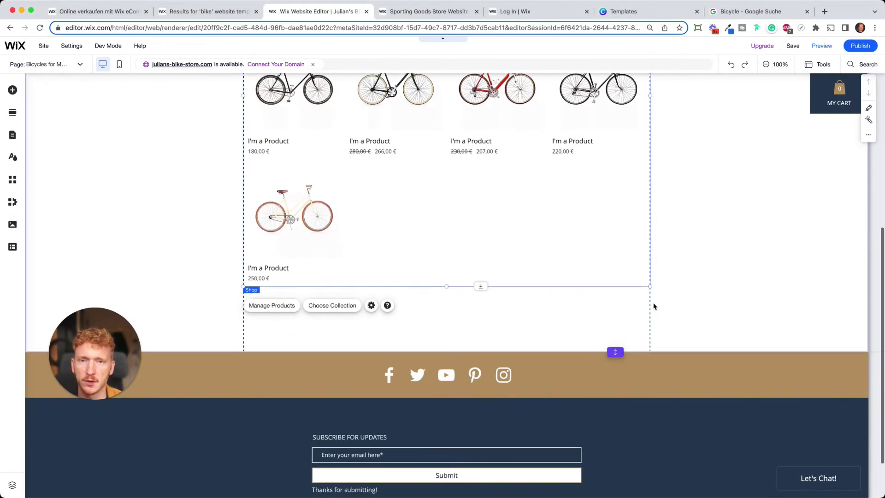
{"action": "left_click", "coordinate": [471, 377]}
{"action": "scroll", "coordinate": [567, 409], "scroll_direction": "down", "scroll_amount": 2}
{"action": "left_click", "coordinate": [475, 315]}
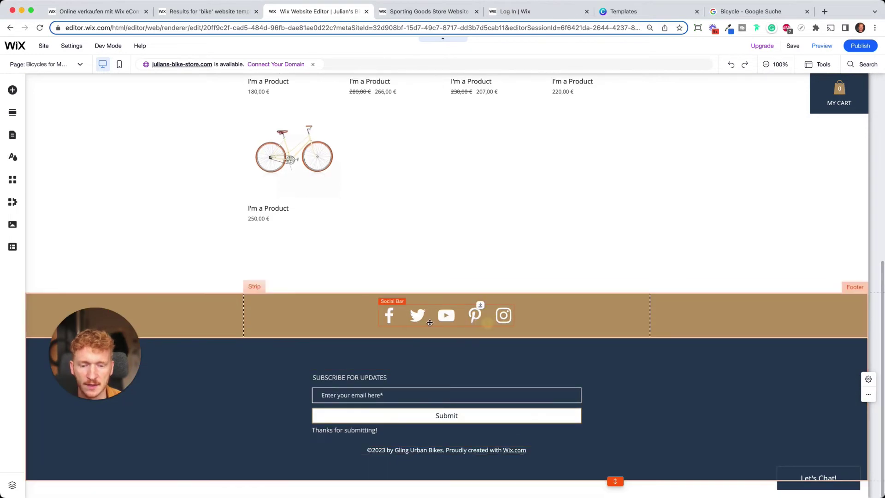
{"action": "left_click", "coordinate": [411, 286]}
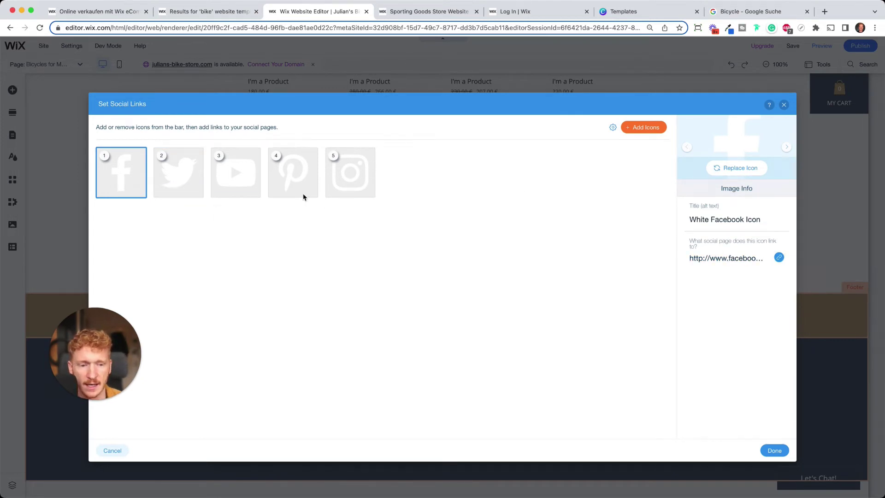
{"action": "left_click", "coordinate": [191, 175]}
{"action": "left_click", "coordinate": [236, 175]}
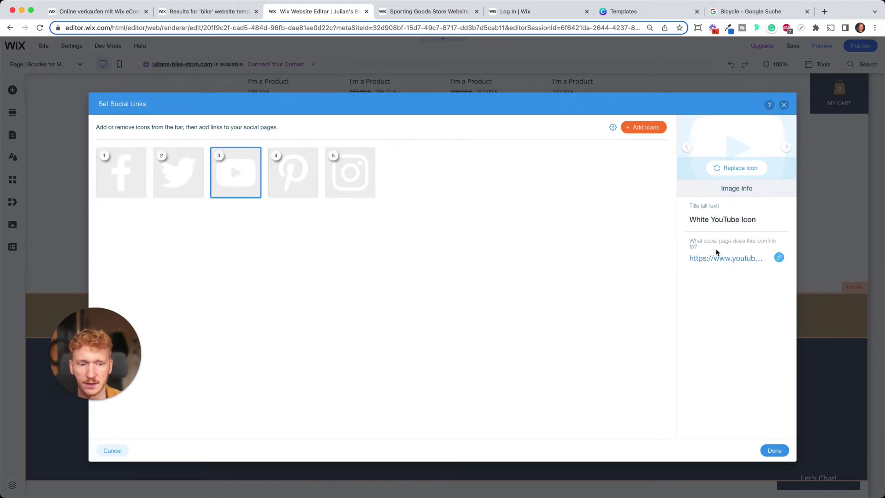
{"action": "left_click", "coordinate": [784, 104]}
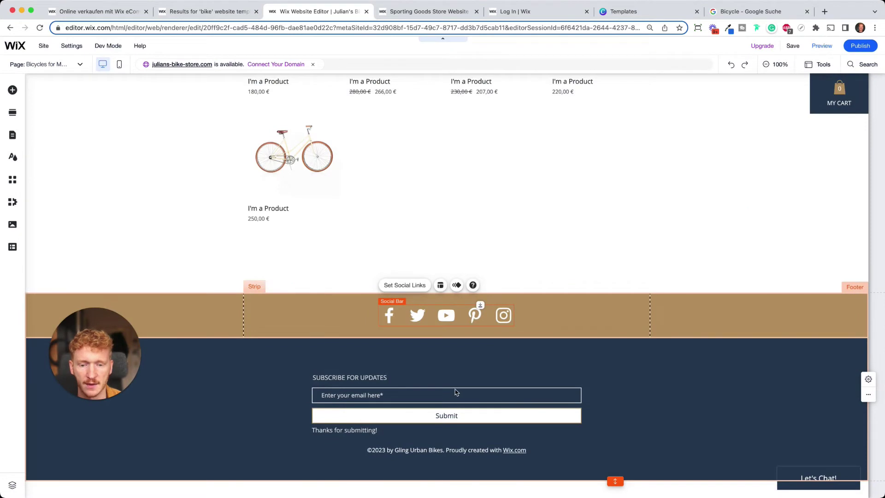
{"action": "left_click", "coordinate": [449, 395]}
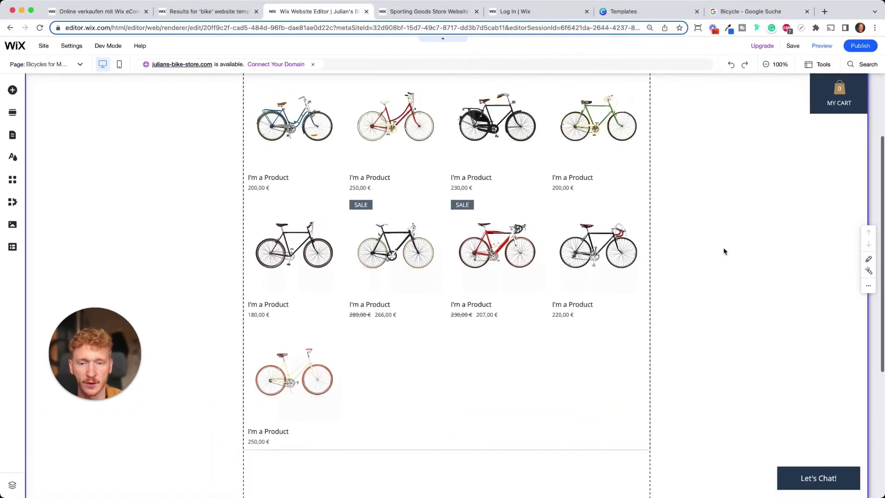
View the store's product list from the shop gallery and return to the page
{"action": "scroll", "coordinate": [724, 249], "scroll_direction": "up", "scroll_amount": 4}
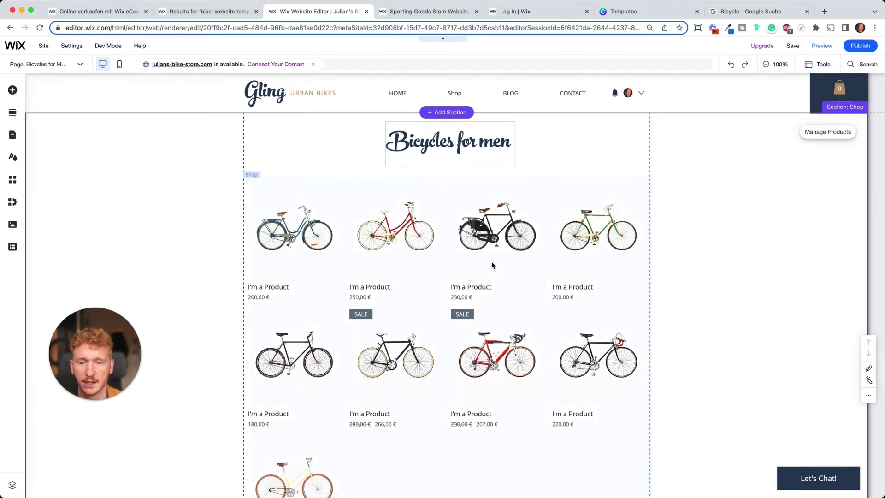
{"action": "left_click", "coordinate": [477, 248]}
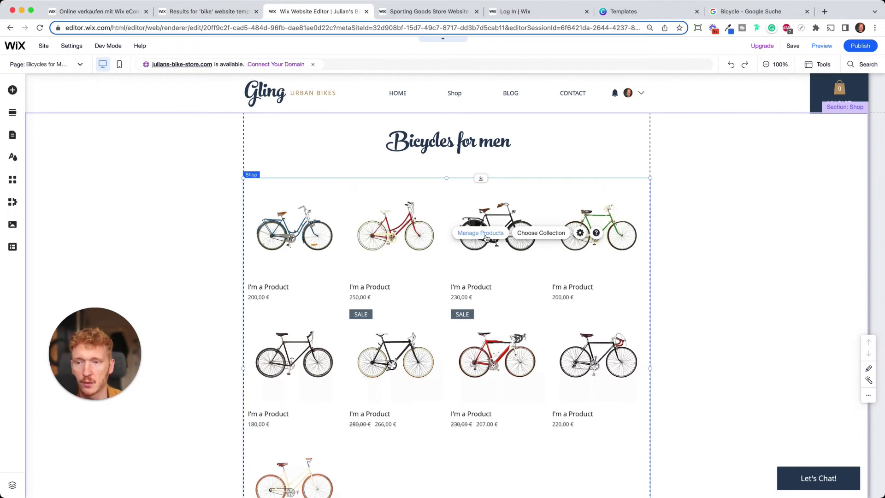
{"action": "left_click", "coordinate": [490, 237]}
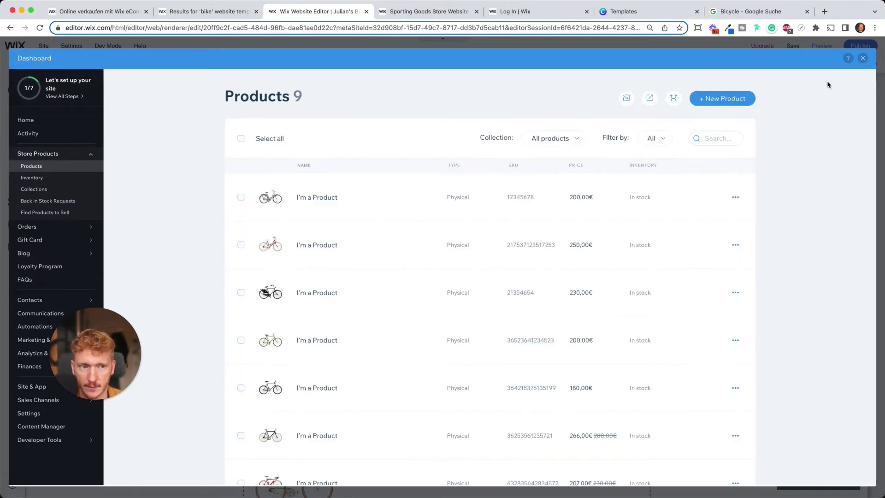
{"action": "left_click", "coordinate": [862, 58]}
Exit the editor to the site dashboard, open the store's product list and check the first product's available actions
{"action": "left_click", "coordinate": [44, 46]}
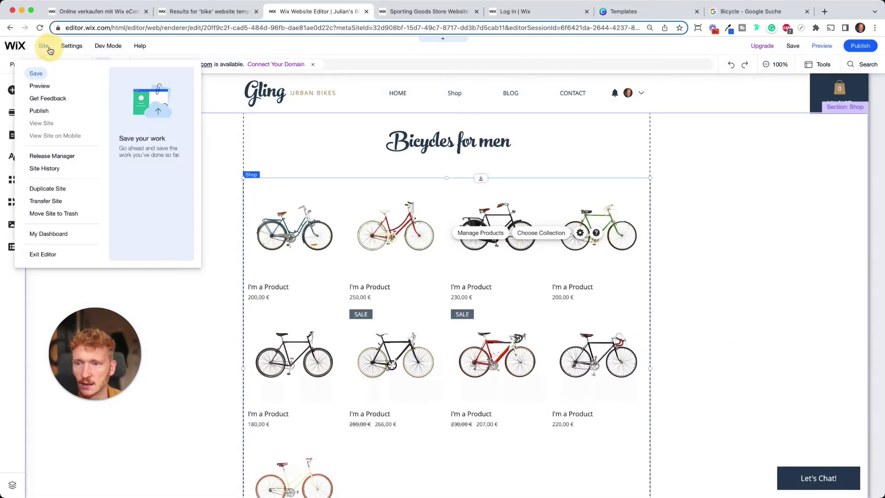
{"action": "left_click", "coordinate": [42, 255]}
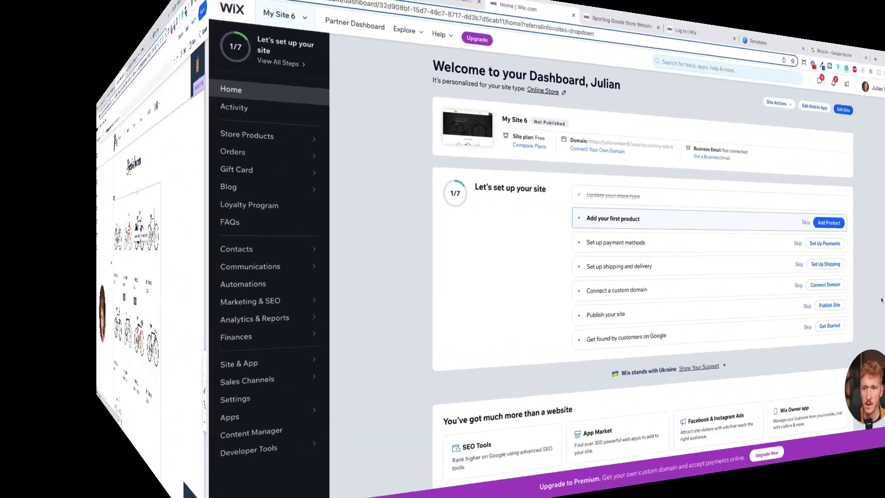
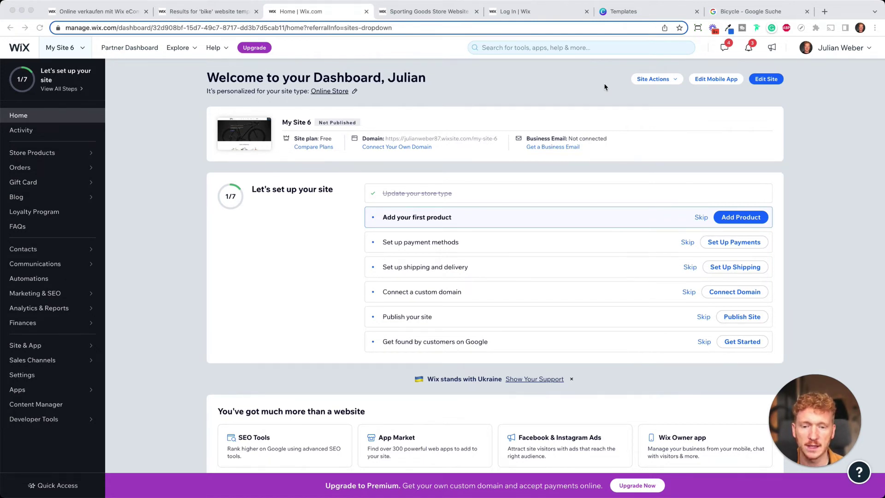
{"action": "left_click", "coordinate": [740, 217]}
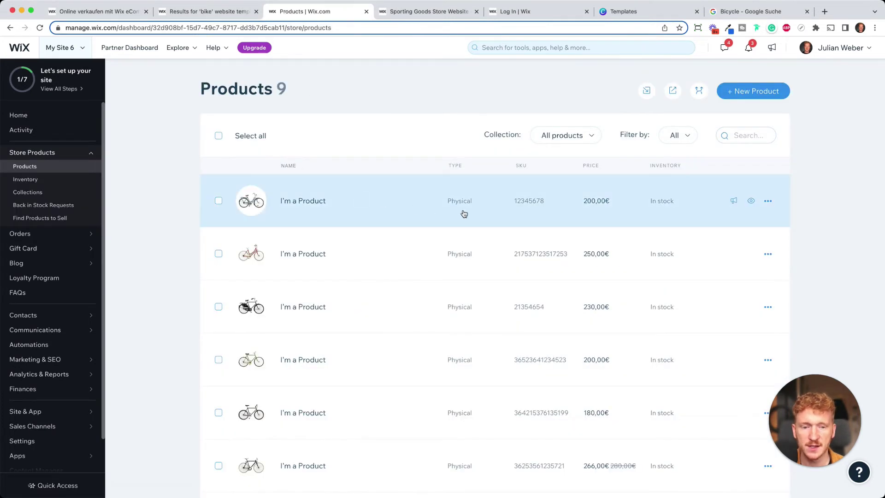
{"action": "scroll", "coordinate": [356, 293], "scroll_direction": "down", "scroll_amount": 3}
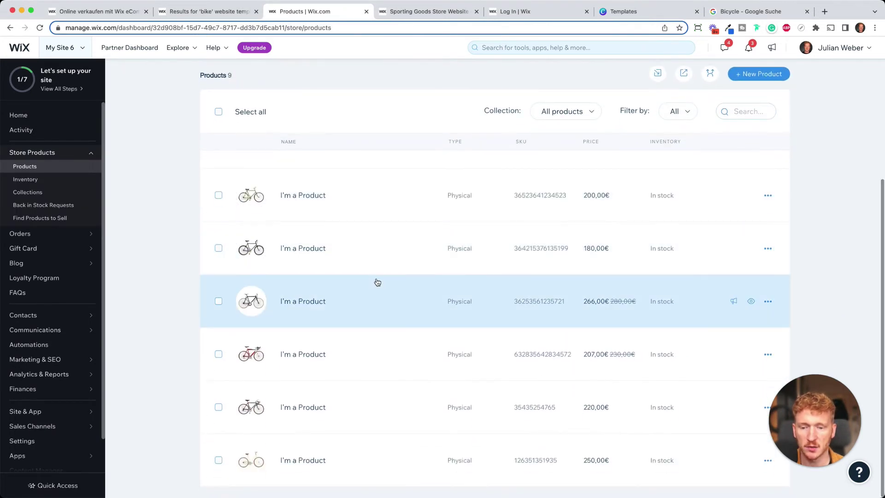
{"action": "scroll", "coordinate": [388, 257], "scroll_direction": "up", "scroll_amount": 3}
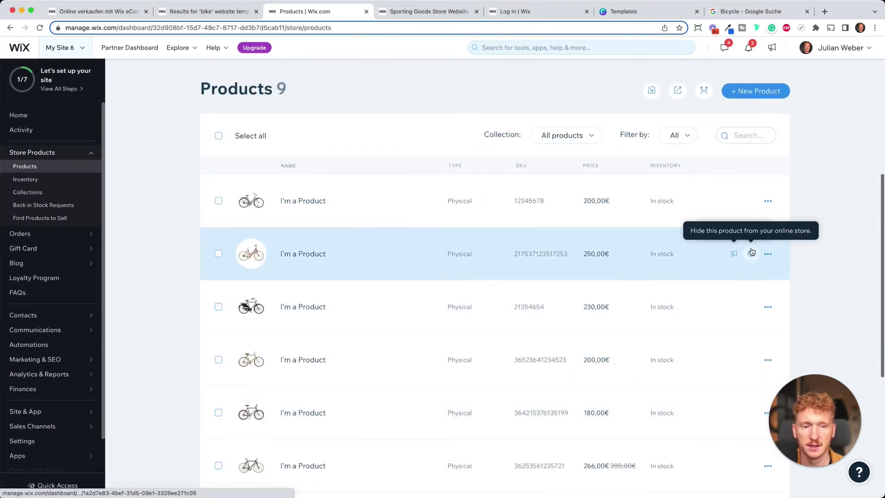
{"action": "left_click", "coordinate": [768, 200]}
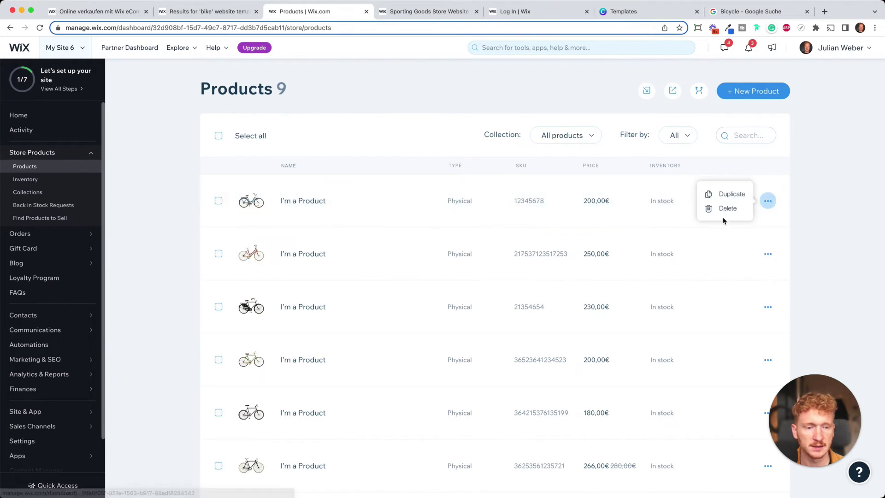
{"action": "left_click", "coordinate": [772, 201]}
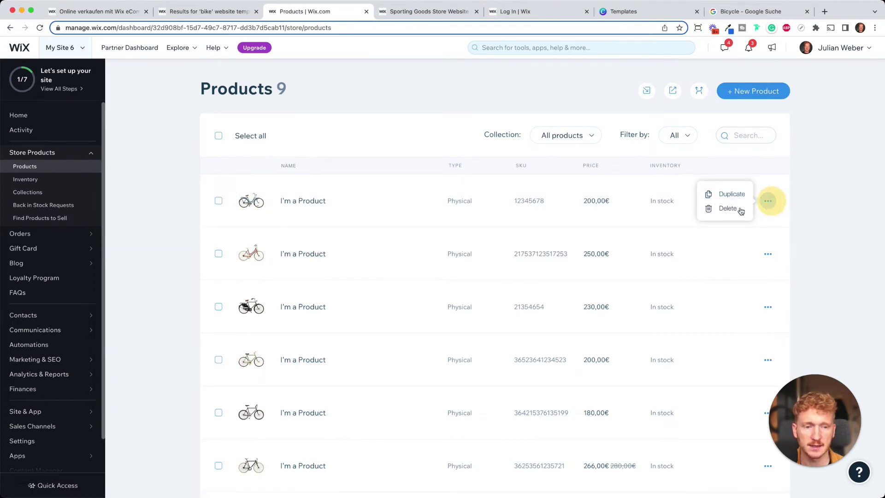
Create a new physical product and upload the robert-bye bike photo as its image
{"action": "left_click", "coordinate": [737, 93]}
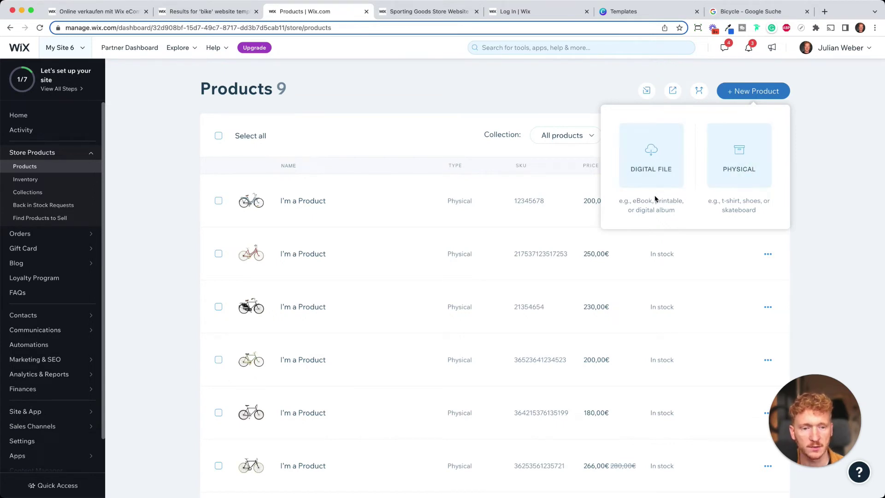
{"action": "left_click", "coordinate": [723, 151]}
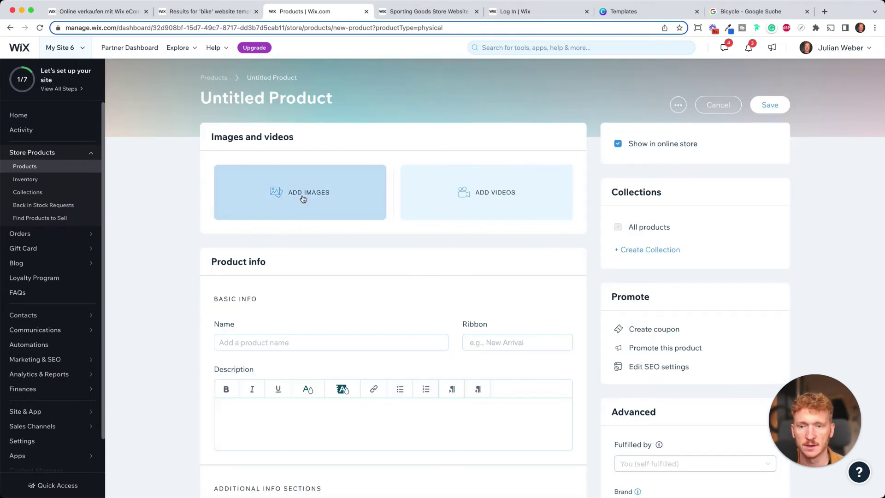
{"action": "left_click", "coordinate": [305, 198]}
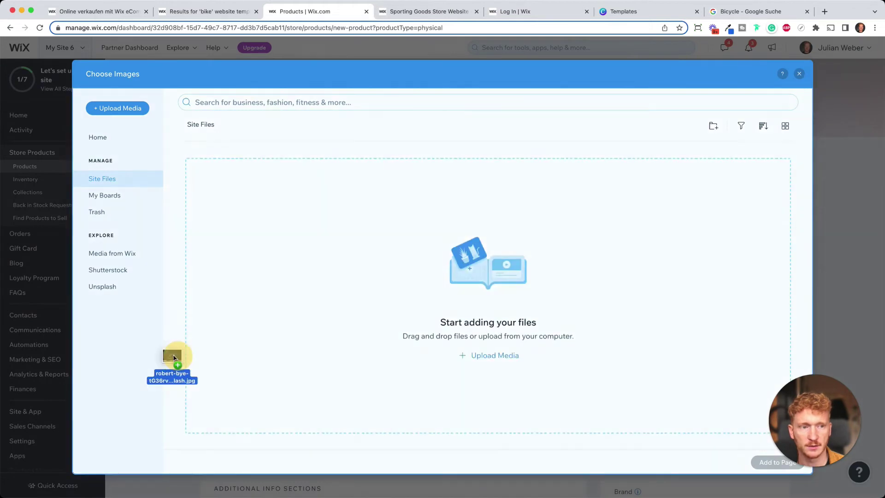
{"action": "left_click_drag", "start_coordinate": [173, 355], "coordinate": [307, 313]}
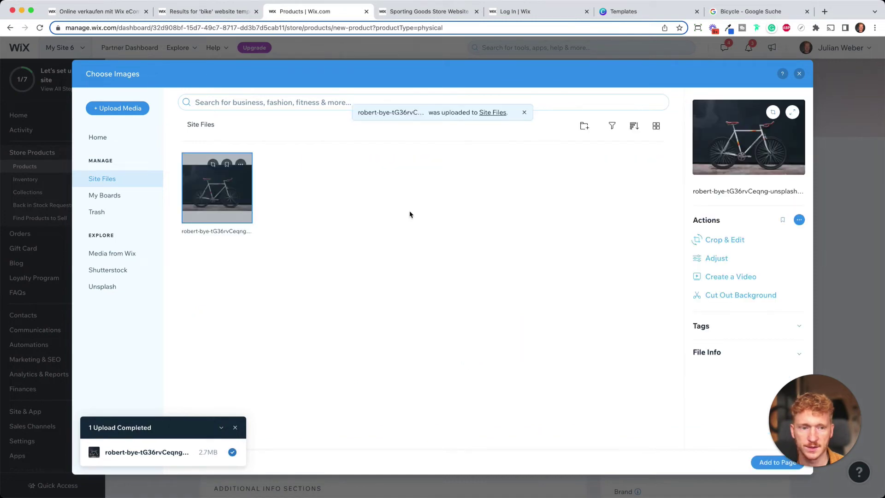
{"action": "left_click", "coordinate": [762, 463]}
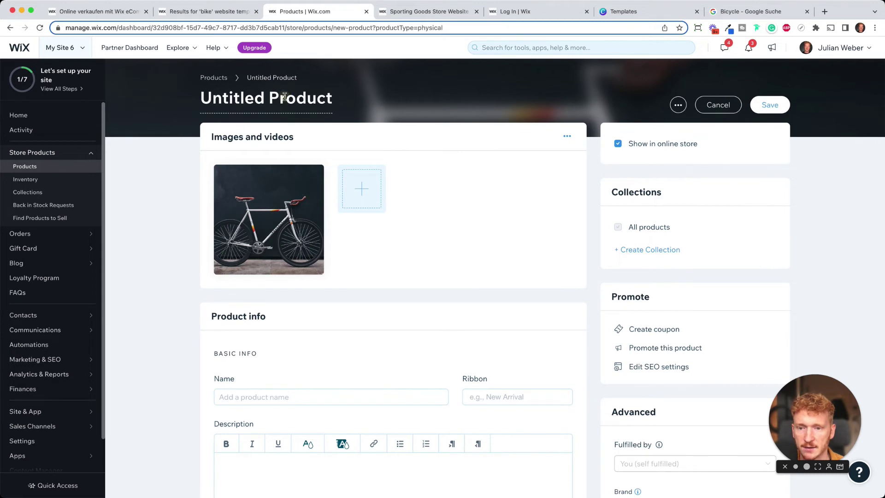
Name the new product "Peugeot Bike"
{"action": "left_click", "coordinate": [324, 104]}
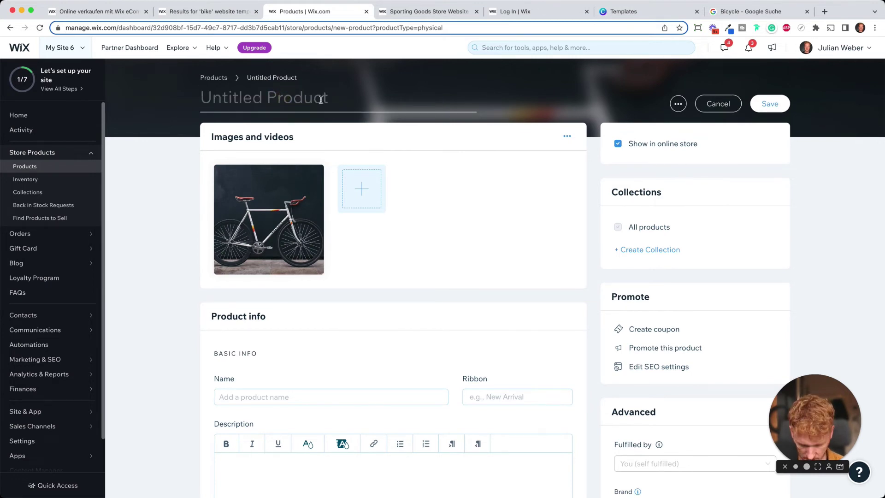
{"action": "type", "text": "Peugeot "}
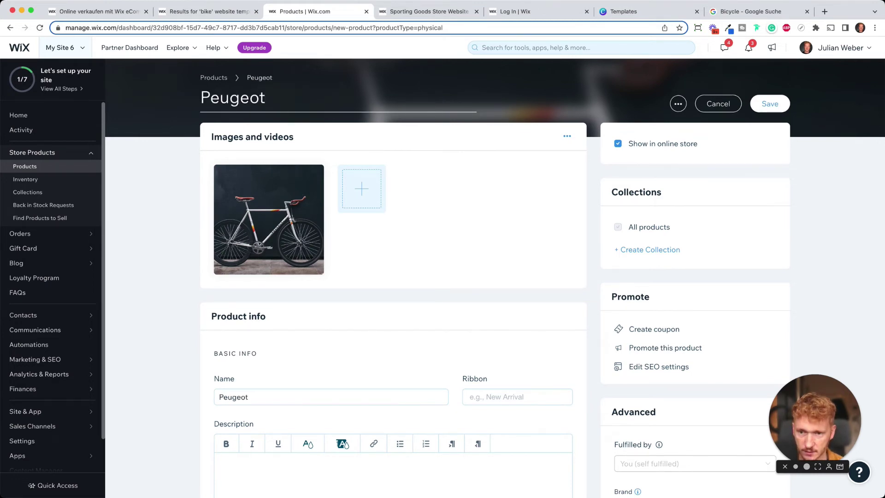
{"action": "type", "text": "Bike"}
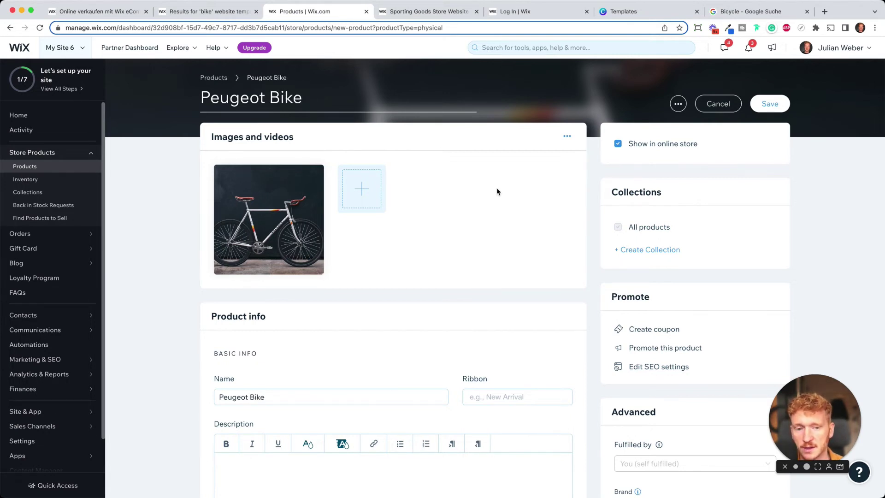
Review the empty description field in the product info and set the product's price to 1200 €
{"action": "scroll", "coordinate": [360, 424], "scroll_direction": "down", "scroll_amount": 3}
{"action": "left_click", "coordinate": [471, 375]}
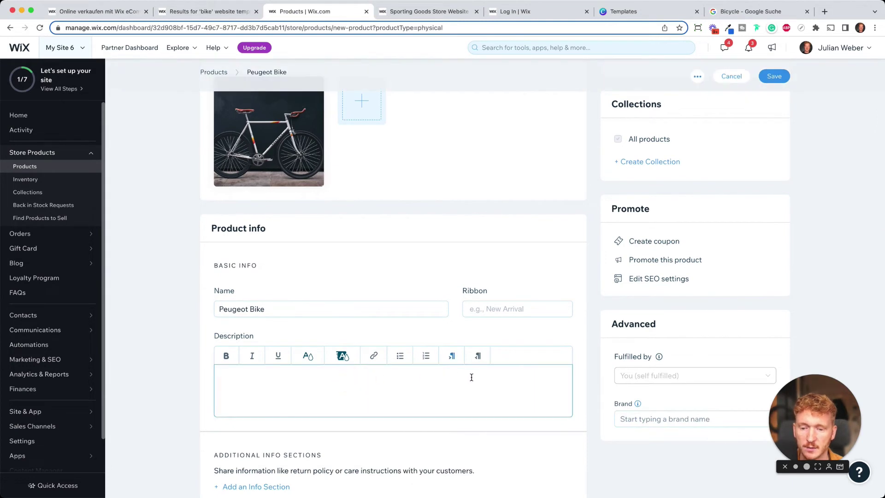
{"action": "scroll", "coordinate": [447, 351], "scroll_direction": "down", "scroll_amount": 3}
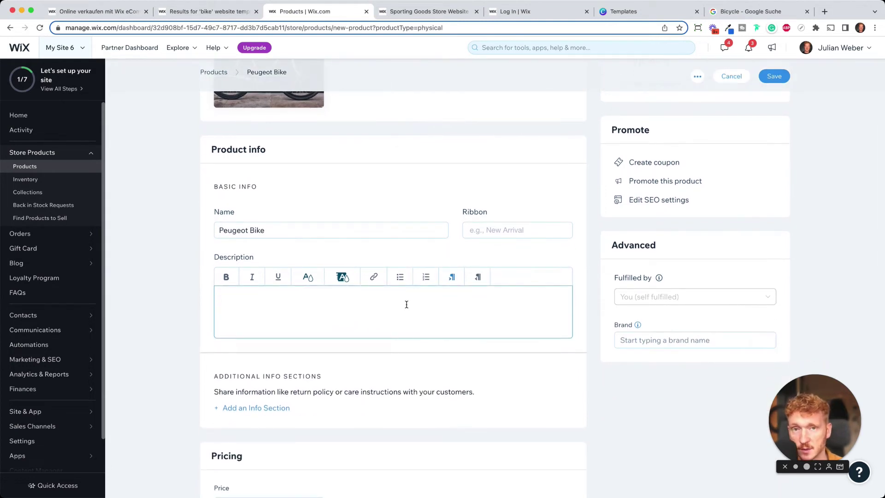
{"action": "scroll", "coordinate": [407, 304], "scroll_direction": "up", "scroll_amount": 2}
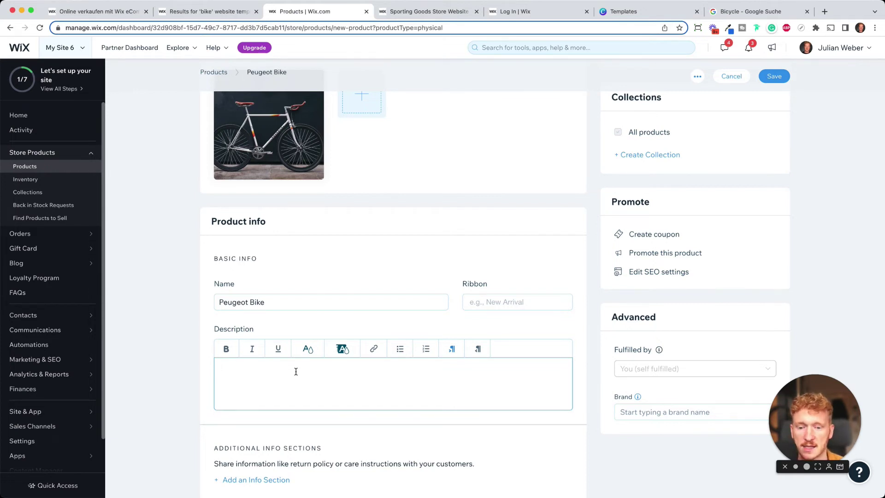
{"action": "scroll", "coordinate": [323, 376], "scroll_direction": "down", "scroll_amount": 3}
{"action": "scroll", "coordinate": [363, 379], "scroll_direction": "down", "scroll_amount": 1}
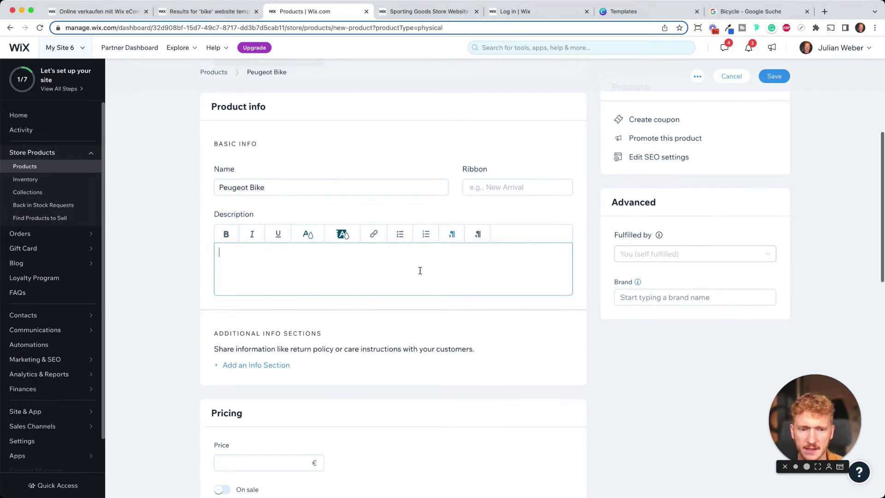
{"action": "scroll", "coordinate": [419, 269], "scroll_direction": "down", "scroll_amount": 7}
{"action": "left_click", "coordinate": [263, 265]}
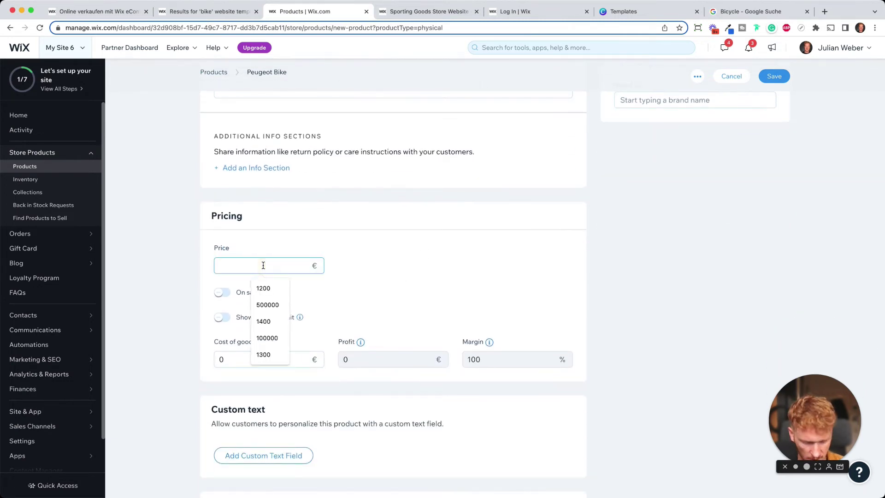
{"action": "left_click", "coordinate": [278, 288]}
{"action": "left_click", "coordinate": [316, 267]}
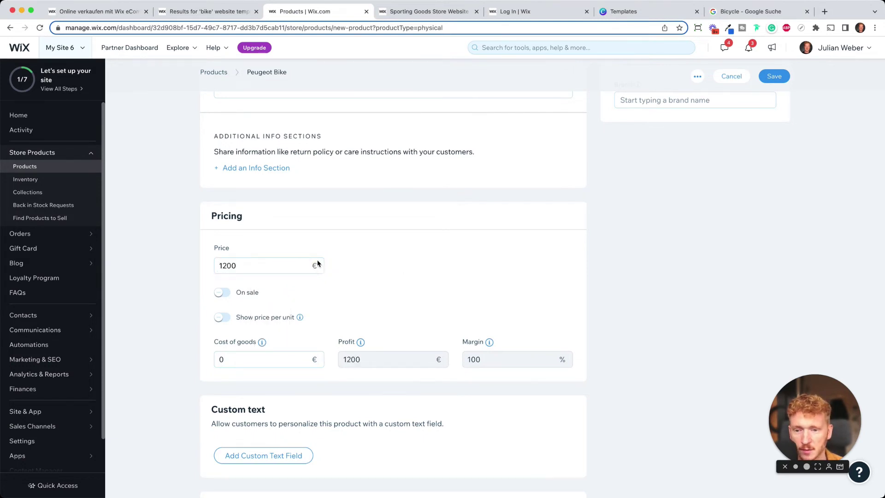
Put the Peugeot Bike on sale with a discount of 10 %
{"action": "scroll", "coordinate": [325, 270], "scroll_direction": "down", "scroll_amount": 1}
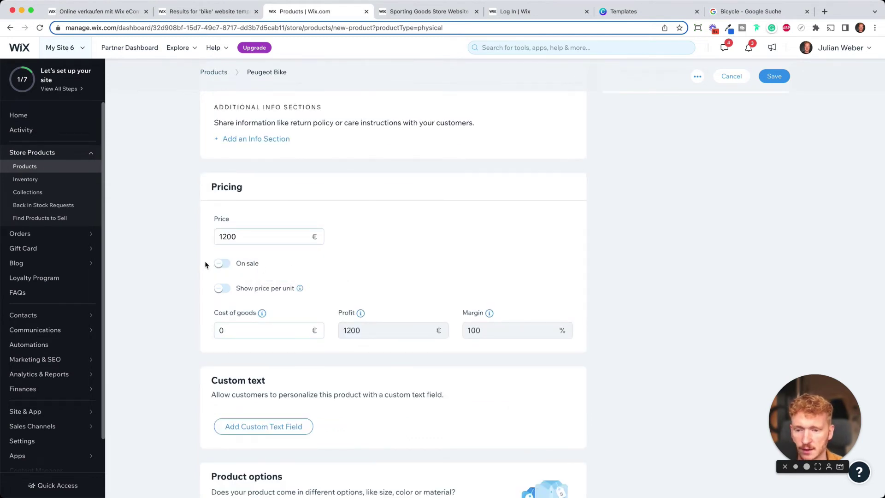
{"action": "left_click", "coordinate": [222, 263]}
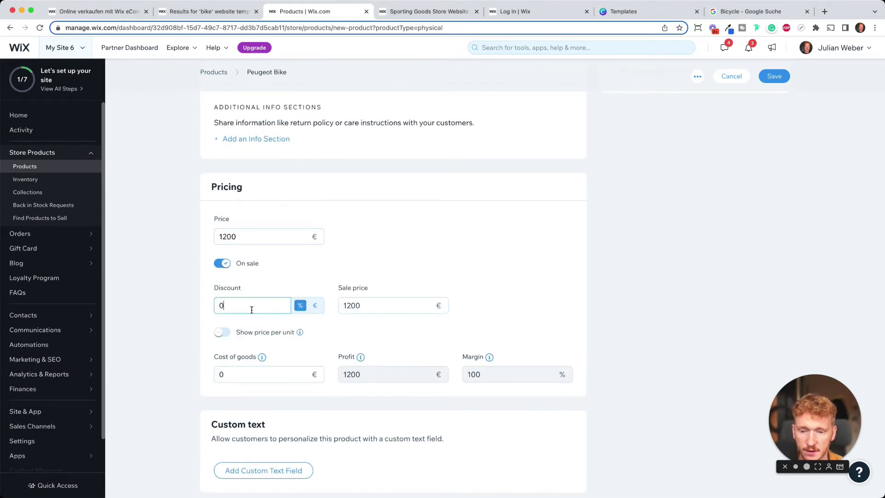
{"action": "left_click_drag", "start_coordinate": [244, 309], "coordinate": [192, 310]}
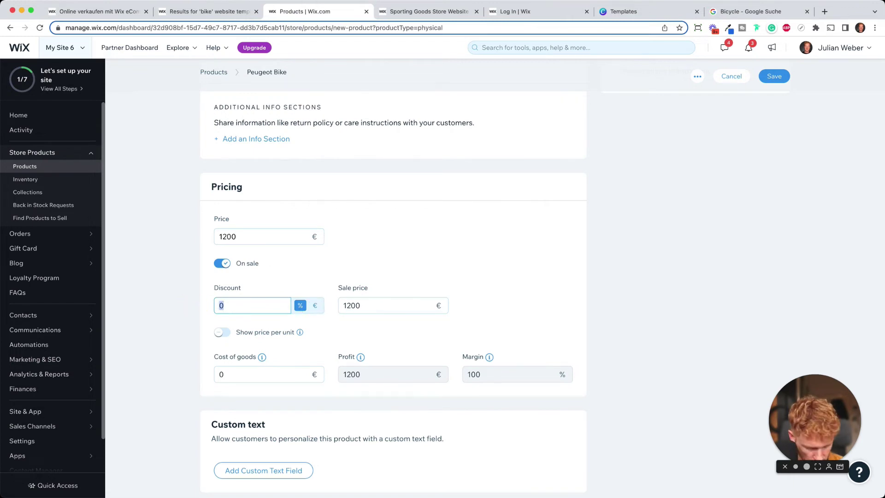
{"action": "type", "text": "10"}
{"action": "left_click", "coordinate": [389, 258]}
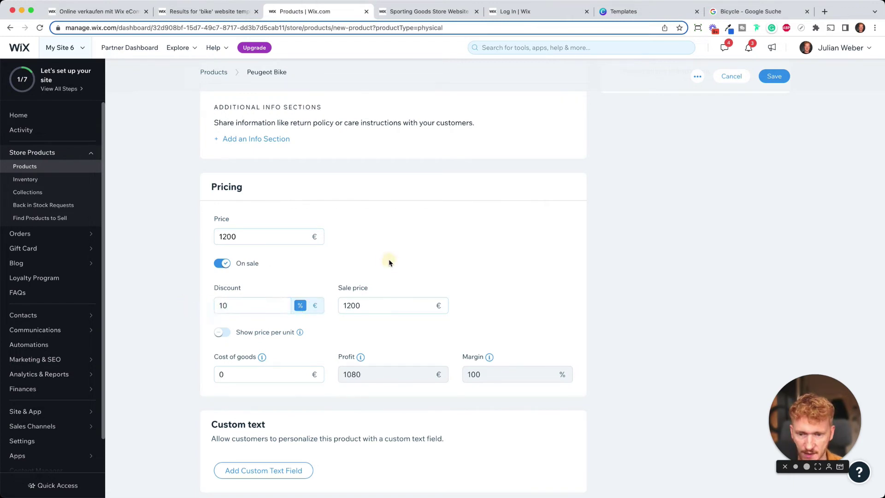
Switch the sale discount from a percentage to a fixed euro amount and set it to 100 €
{"action": "left_click", "coordinate": [316, 306]}
{"action": "left_click", "coordinate": [233, 306]}
{"action": "left_click_drag", "start_coordinate": [233, 307], "coordinate": [217, 307]}
{"action": "type", "text": "100"}
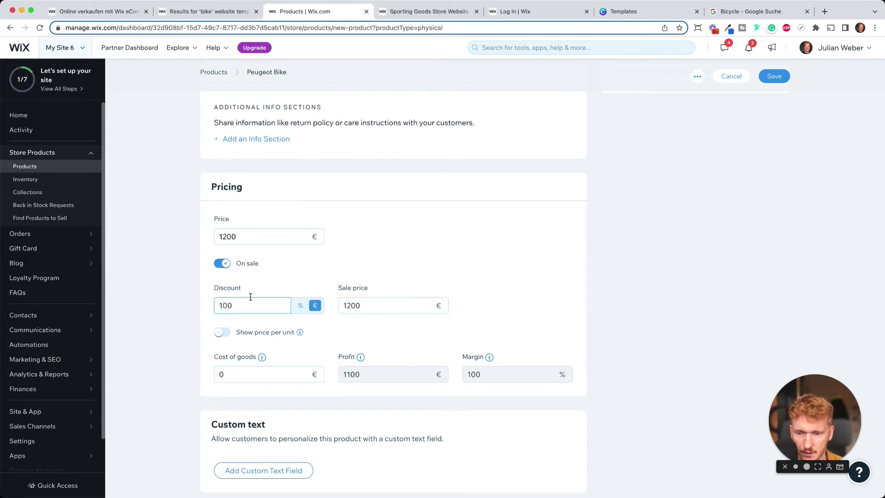
{"action": "left_click", "coordinate": [409, 263]}
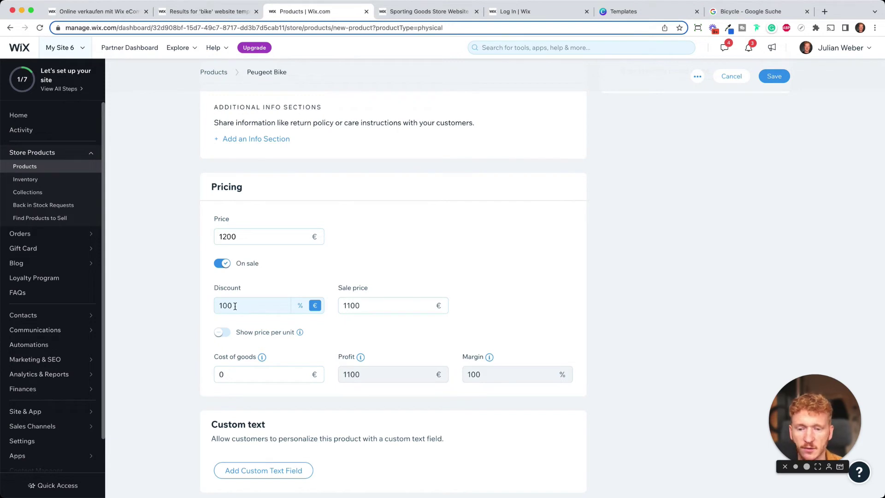
Set the Peugeot Bike's cost of goods to 600 €
{"action": "scroll", "coordinate": [295, 371], "scroll_direction": "down", "scroll_amount": 2}
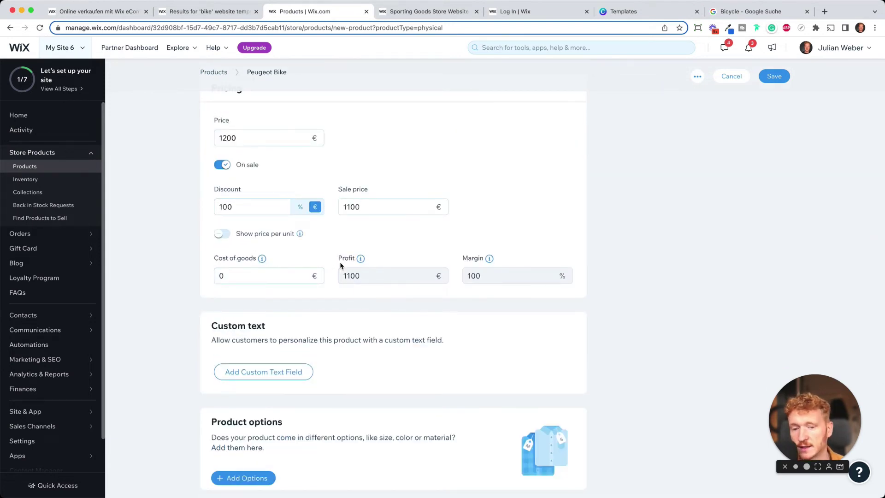
{"action": "mouse_move", "coordinate": [361, 259]}
{"action": "left_click", "coordinate": [271, 272]}
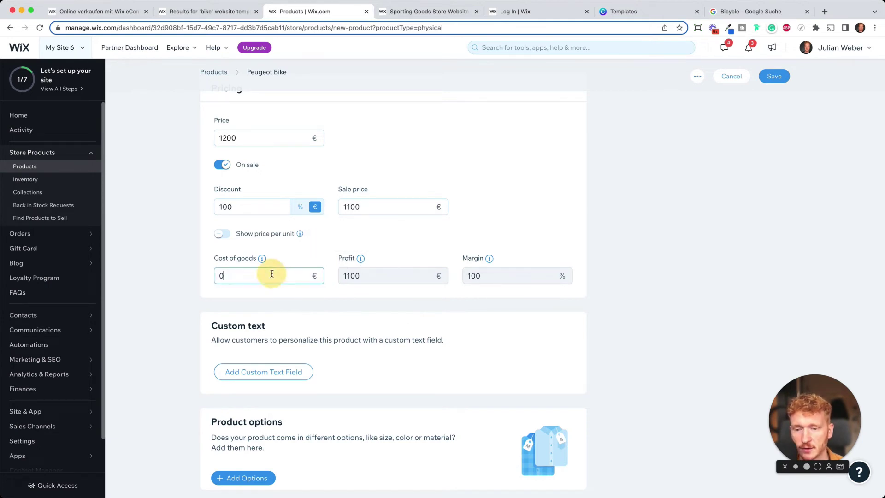
{"action": "key", "text": "BackSpace"}
{"action": "type", "text": "600"}
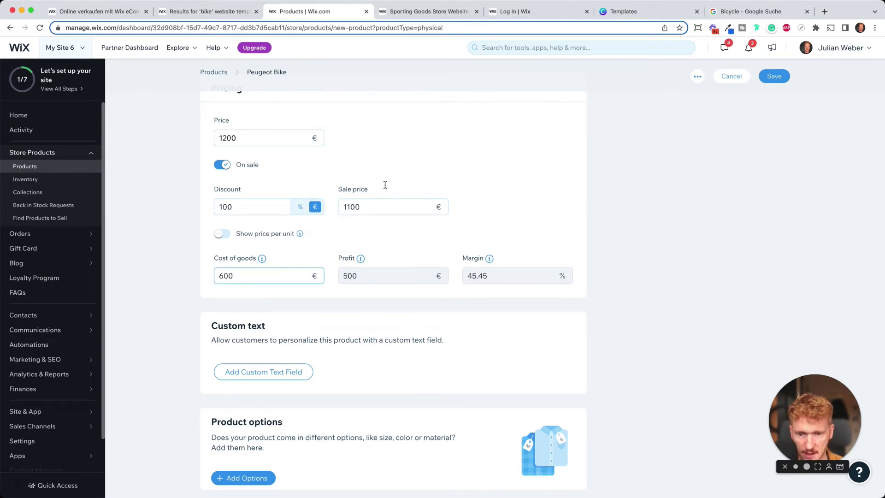
{"action": "left_click", "coordinate": [473, 153]}
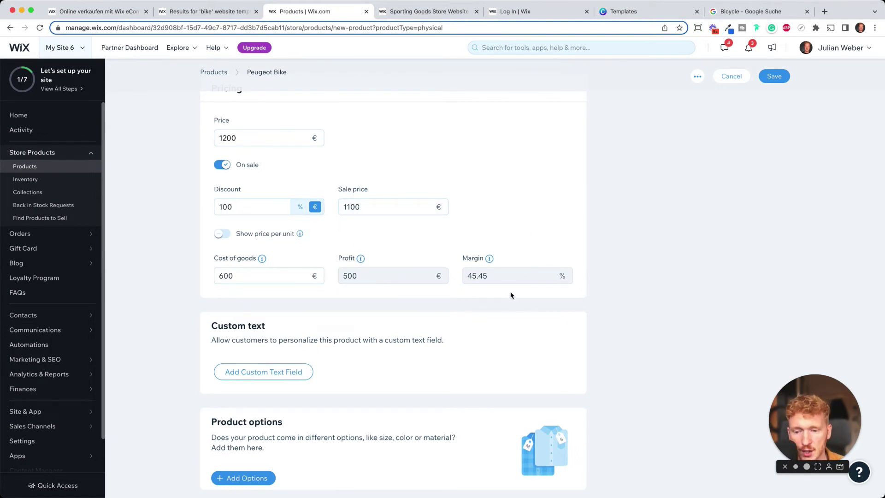
Enable inventory tracking for the Peugeot Bike and set its inventory to 10
{"action": "scroll", "coordinate": [511, 295], "scroll_direction": "down", "scroll_amount": 3}
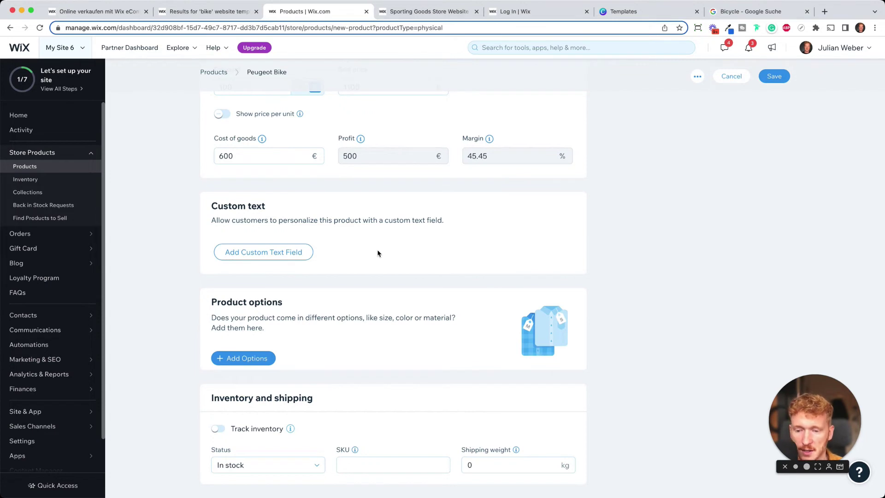
{"action": "scroll", "coordinate": [378, 253], "scroll_direction": "down", "scroll_amount": 3}
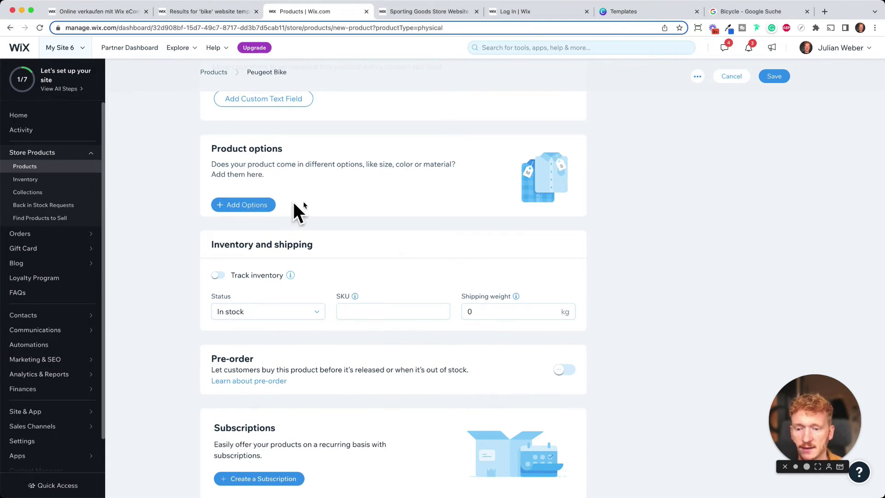
{"action": "scroll", "coordinate": [377, 165], "scroll_direction": "down", "scroll_amount": 1}
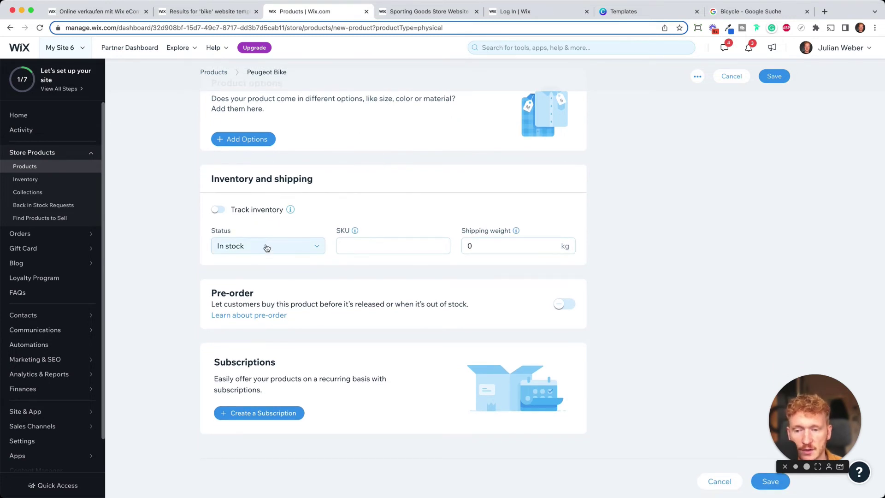
{"action": "left_click", "coordinate": [218, 209]}
{"action": "left_click", "coordinate": [293, 247]}
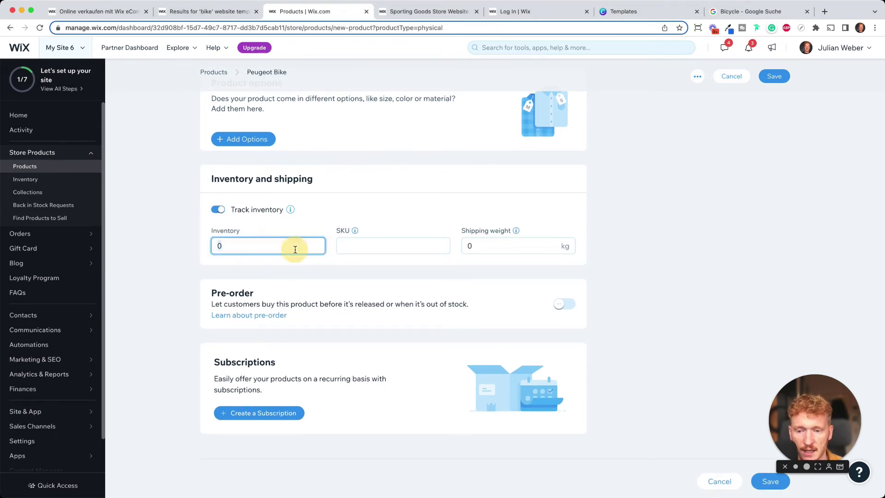
{"action": "key", "text": "BackSpace"}
{"action": "type", "text": "10"}
{"action": "left_click", "coordinate": [425, 222]}
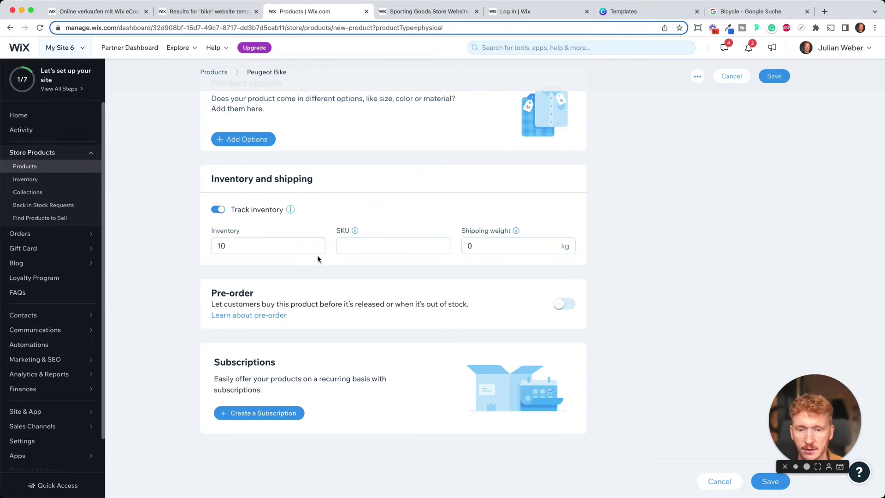
Set the product's shipping weight to 20 kg
{"action": "left_click", "coordinate": [512, 247]}
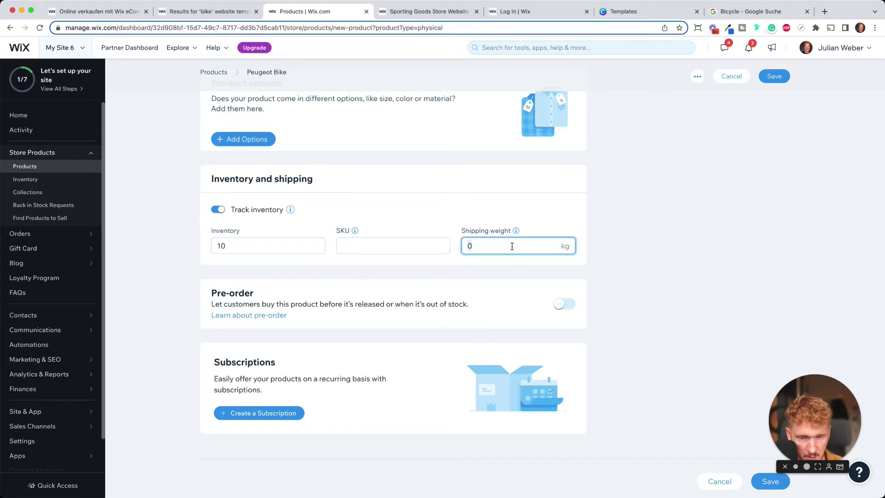
{"action": "type", "text": "0"}
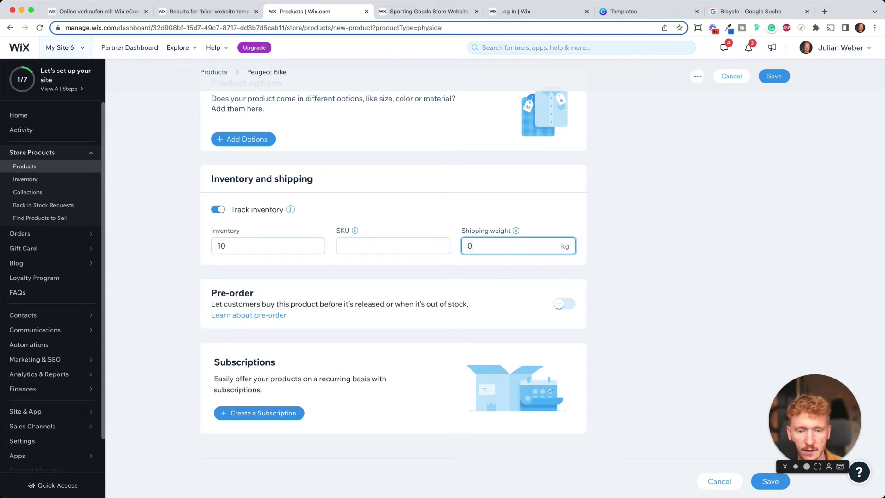
{"action": "key", "text": "BackSpace"}
{"action": "type", "text": "20"}
{"action": "left_click", "coordinate": [629, 226]}
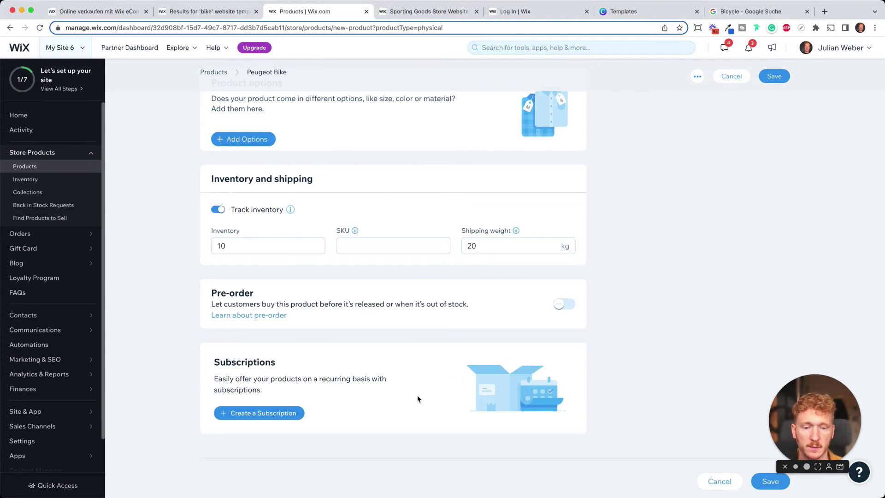
Save the Peugeot Bike product and open the payment methods setup from the site's setup checklist
{"action": "scroll", "coordinate": [410, 330], "scroll_direction": "up", "scroll_amount": 15}
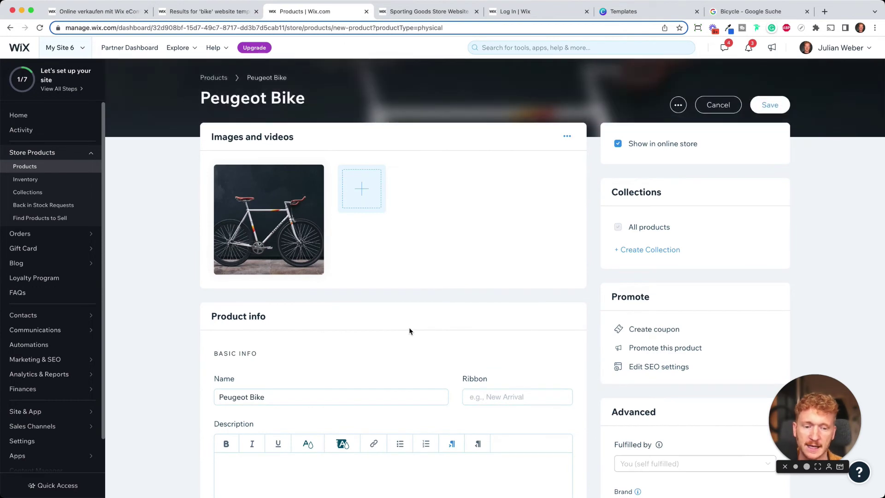
{"action": "left_click", "coordinate": [765, 106]}
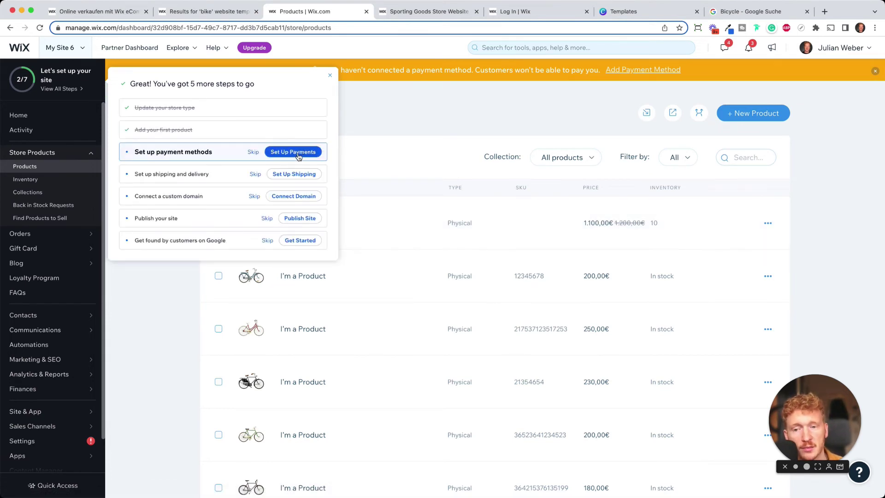
{"action": "left_click", "coordinate": [299, 157]}
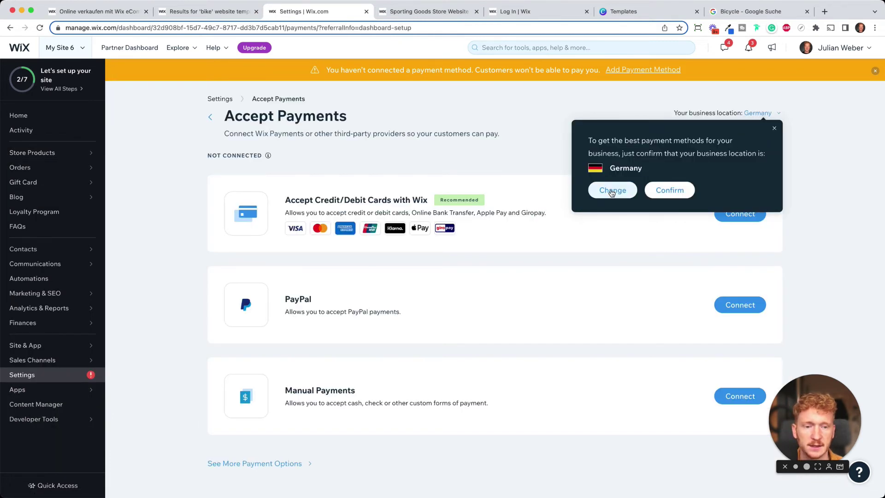
Dismiss the business location prompt and compare the features of the Business and eCommerce premium plans
{"action": "left_click", "coordinate": [773, 129]}
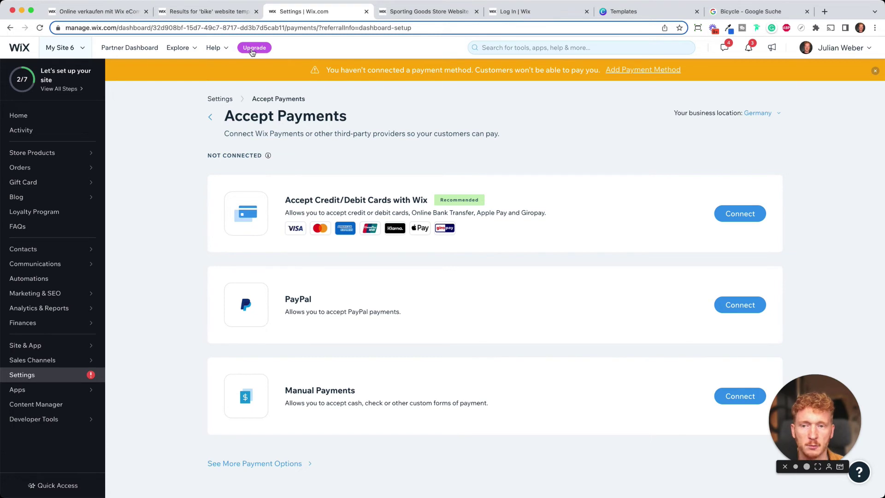
{"action": "left_click", "coordinate": [253, 48]}
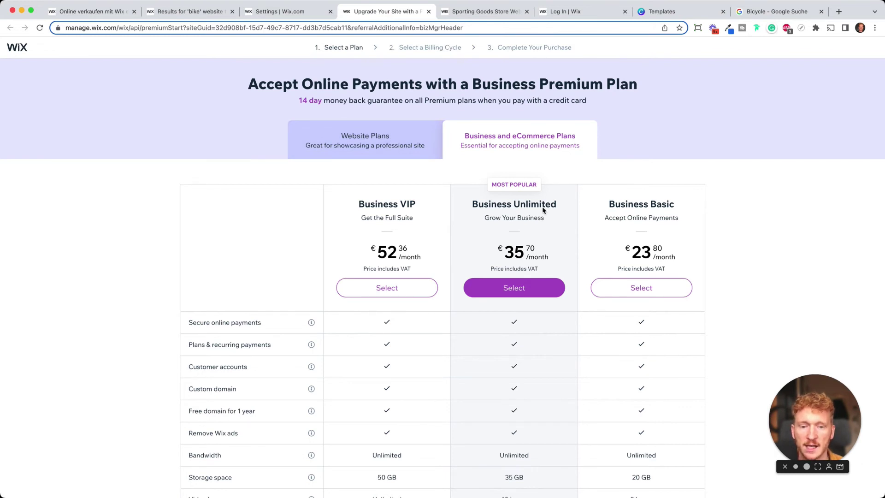
{"action": "scroll", "coordinate": [639, 242], "scroll_direction": "down", "scroll_amount": 3}
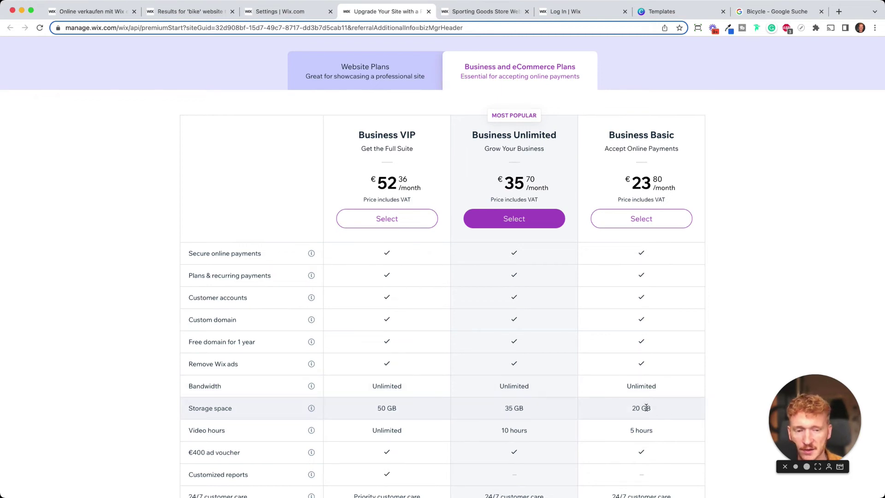
{"action": "scroll", "coordinate": [660, 408], "scroll_direction": "down", "scroll_amount": 10}
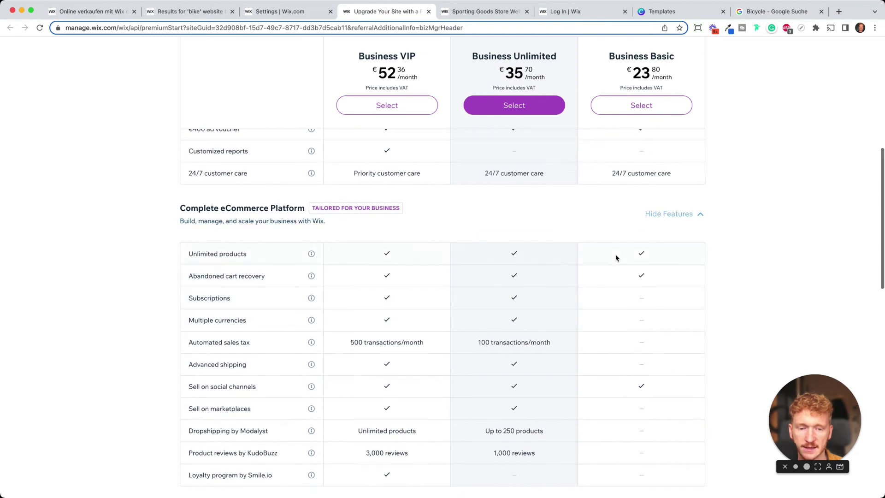
{"action": "scroll", "coordinate": [566, 284], "scroll_direction": "down", "scroll_amount": 2}
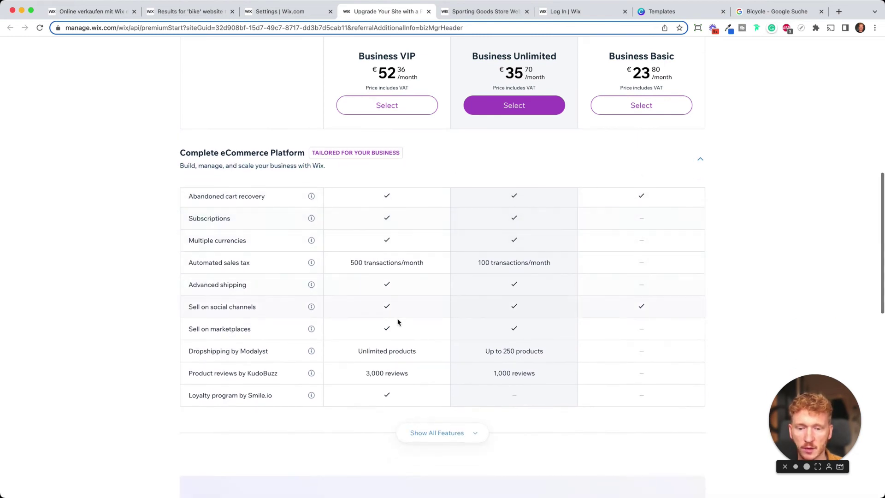
{"action": "left_click", "coordinate": [477, 436]}
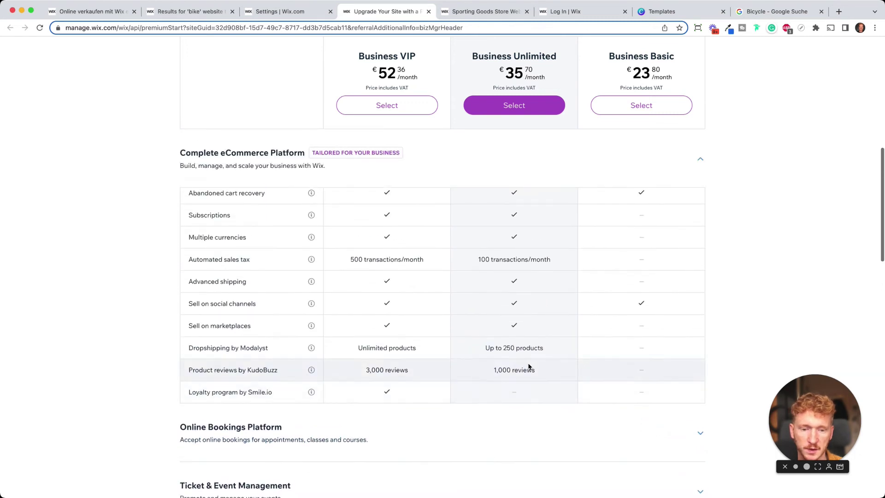
{"action": "scroll", "coordinate": [530, 368], "scroll_direction": "up", "scroll_amount": 15}
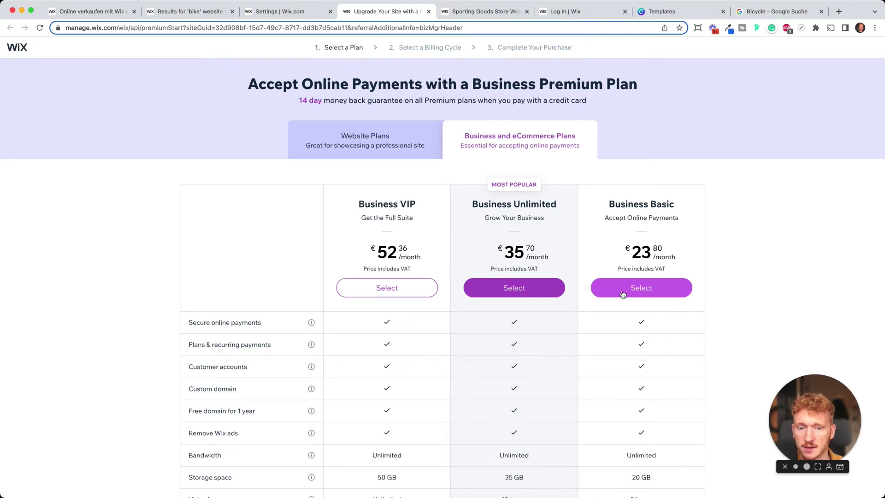
Return to the site dashboard's home page and open the shipping and delivery setup from the checklist
{"action": "left_click", "coordinate": [284, 13]}
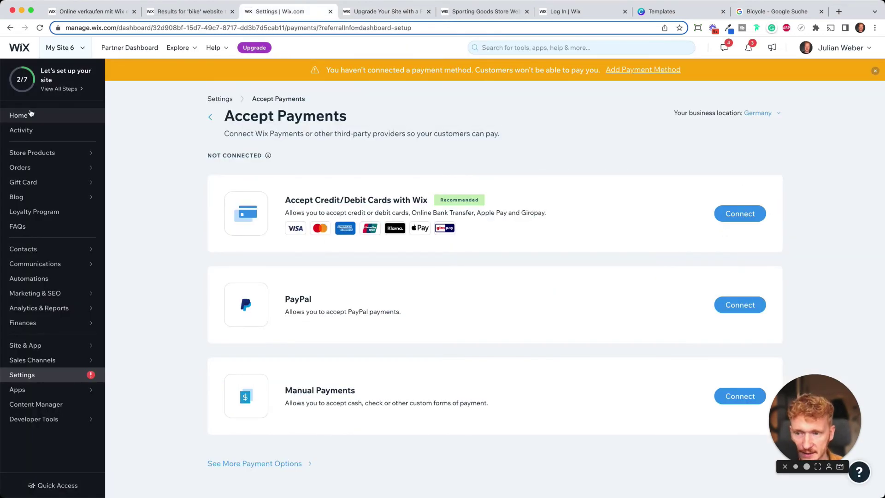
{"action": "left_click", "coordinate": [29, 118]}
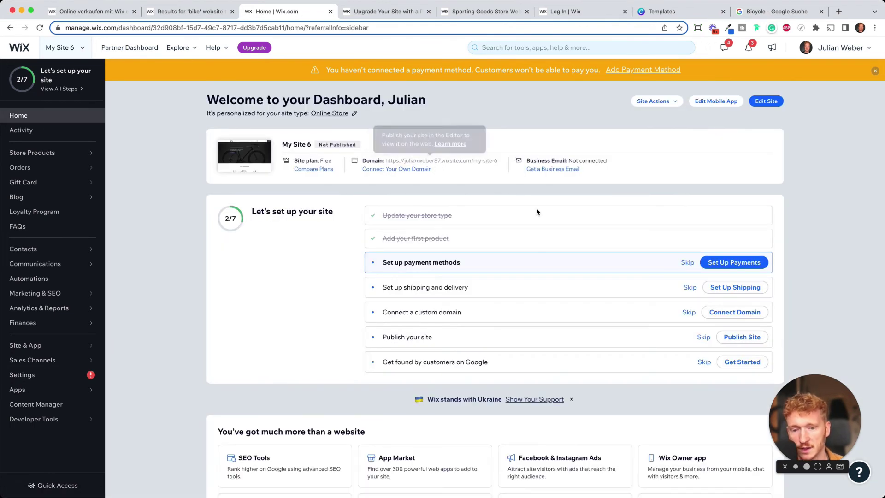
{"action": "left_click", "coordinate": [728, 289]}
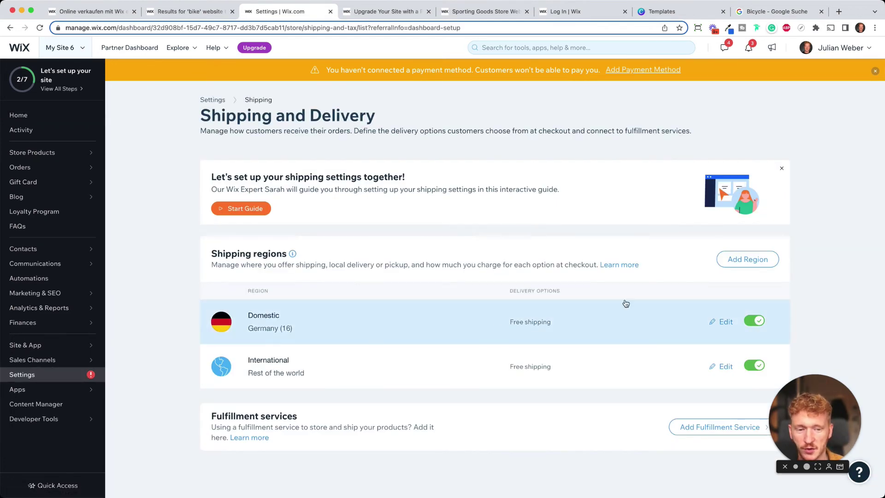
Add a new shipping region with the United States as its destination
{"action": "left_click", "coordinate": [747, 258]}
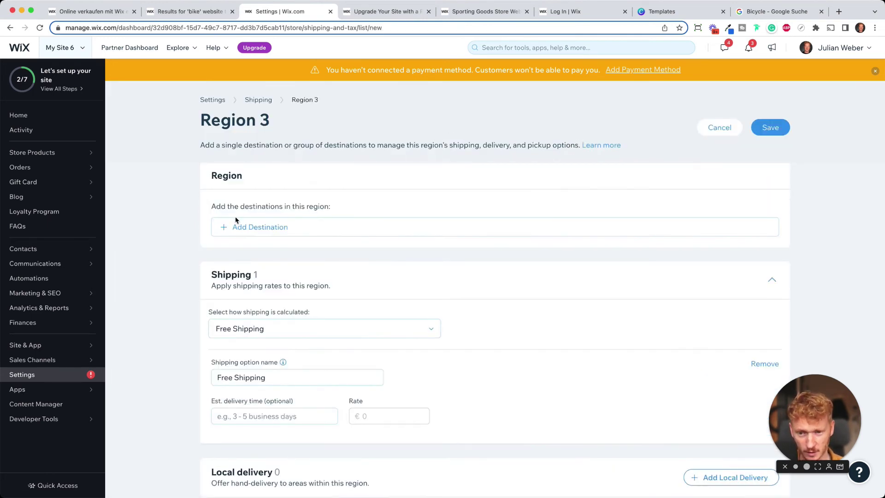
{"action": "left_click", "coordinate": [284, 237]}
{"action": "type", "text": "U"}
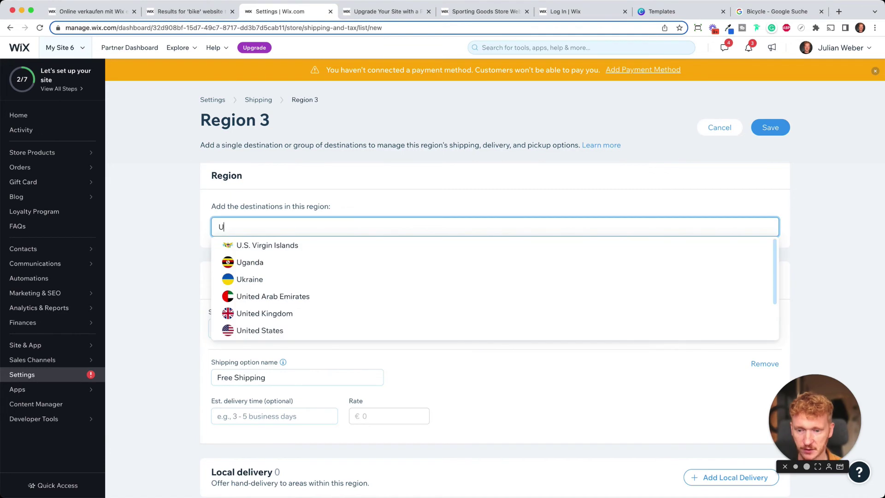
{"action": "key", "text": "Return"}
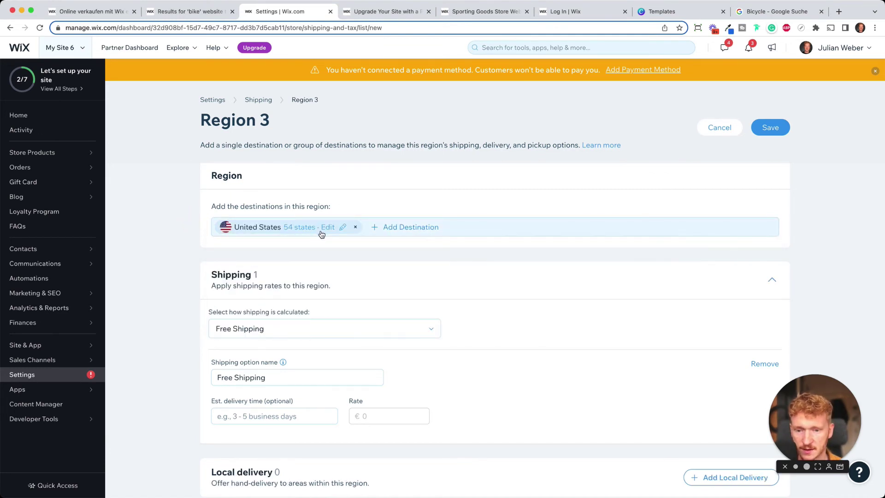
Set the region's shipping calculation to Rate by Weight with an estimated delivery time of 3-5 days
{"action": "scroll", "coordinate": [346, 286], "scroll_direction": "down", "scroll_amount": 4}
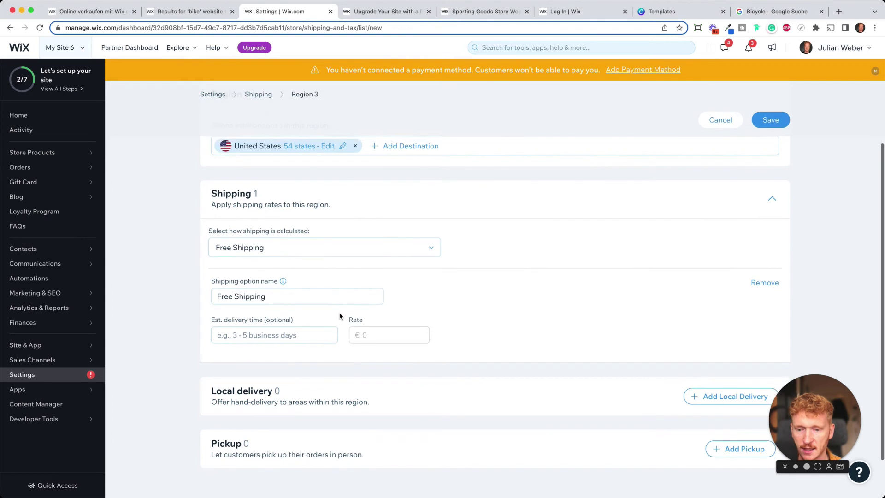
{"action": "left_click", "coordinate": [382, 253]}
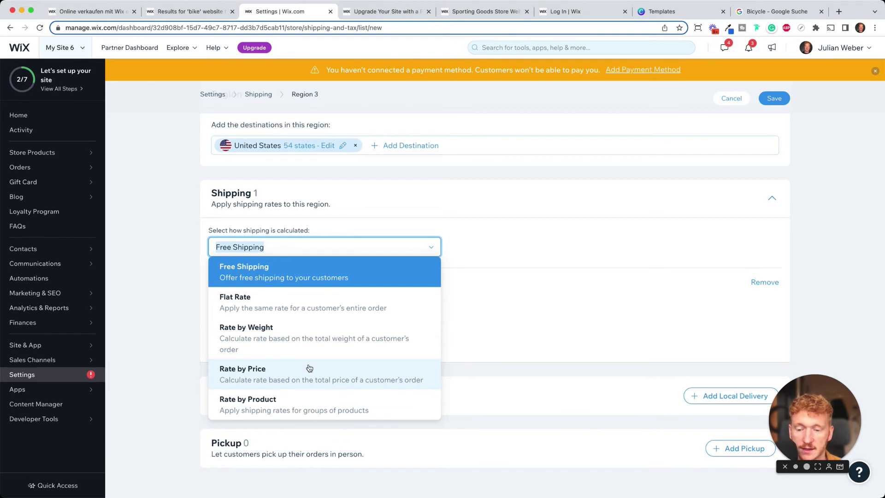
{"action": "left_click", "coordinate": [302, 333]}
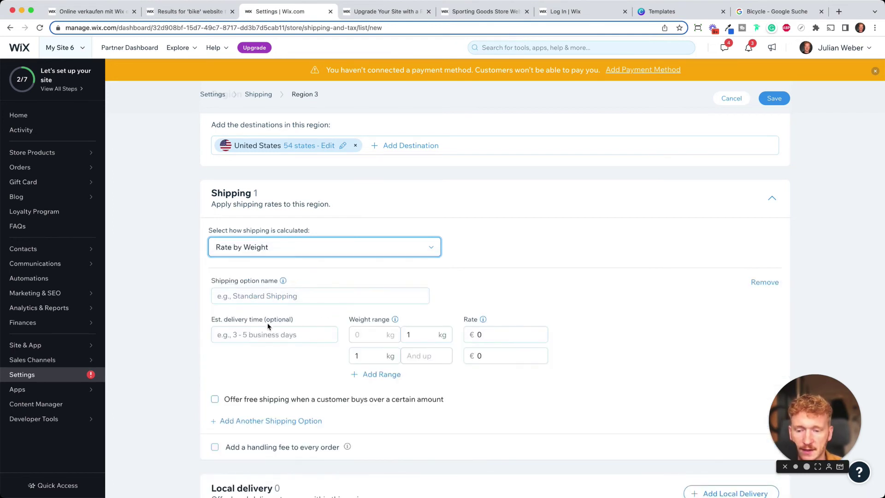
{"action": "left_click", "coordinate": [299, 334]}
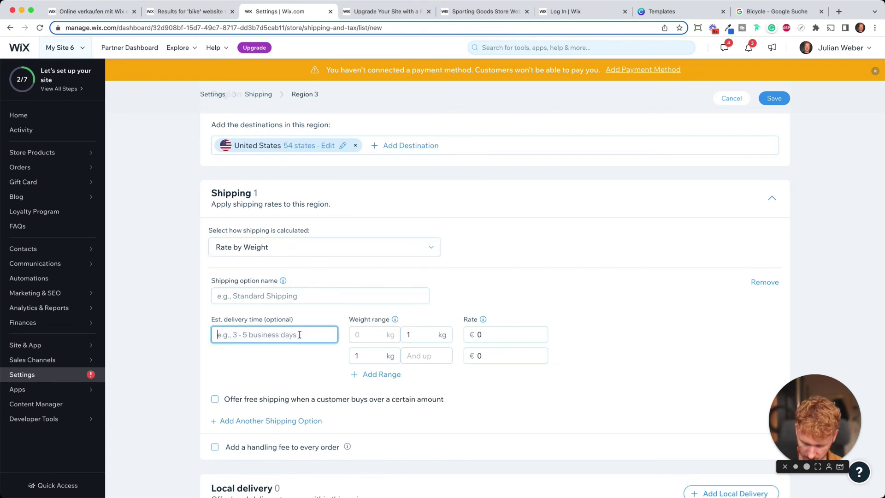
{"action": "type", "text": "3-5 days"}
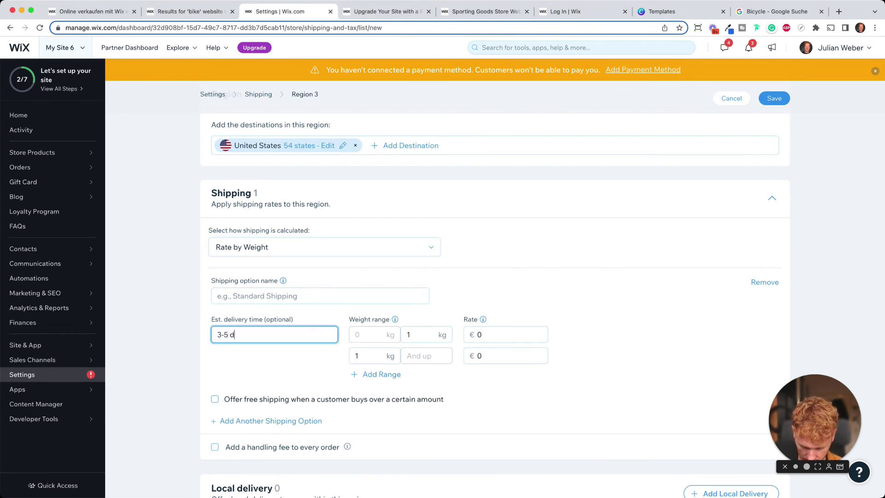
Set the weight-based rates to €20 up to 10 kg, €30 from 10 to 30 kg and €50 above 30 kg
{"action": "left_click", "coordinate": [408, 332]}
{"action": "type", "text": "0"}
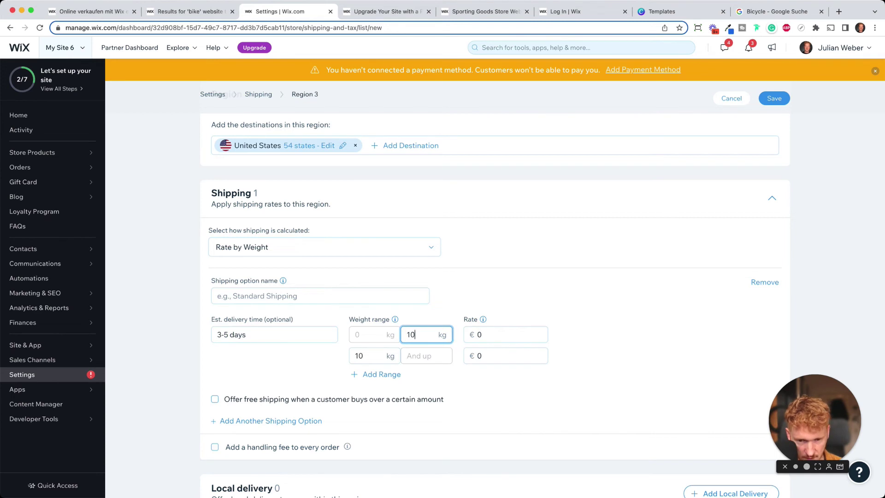
{"action": "left_click", "coordinate": [510, 333]}
{"action": "type", "text": "20"}
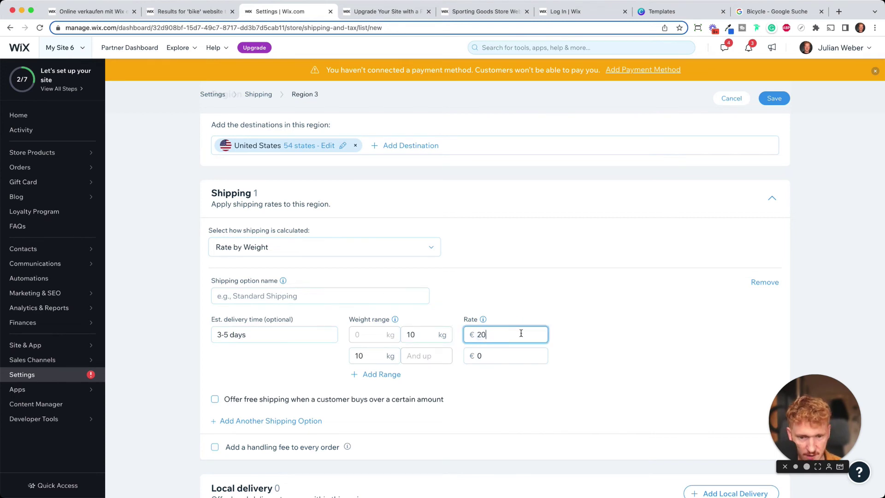
{"action": "left_click", "coordinate": [480, 356]}
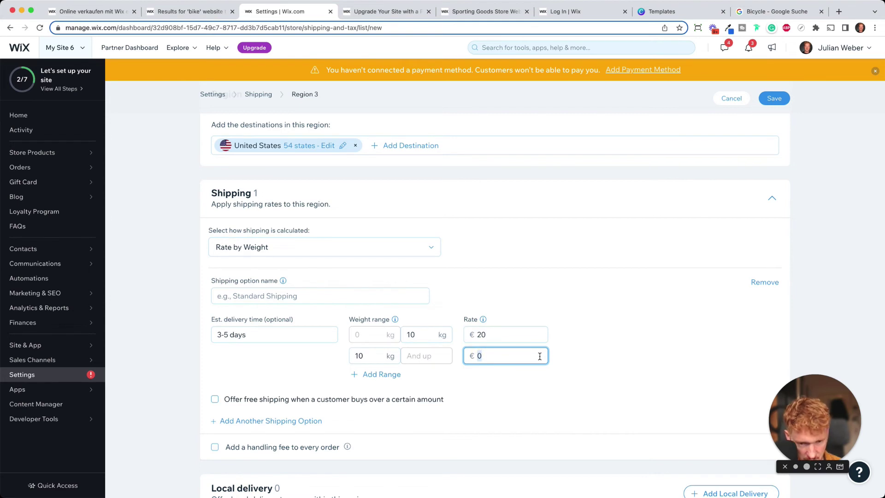
{"action": "type", "text": "30"}
{"action": "left_click", "coordinate": [618, 331]}
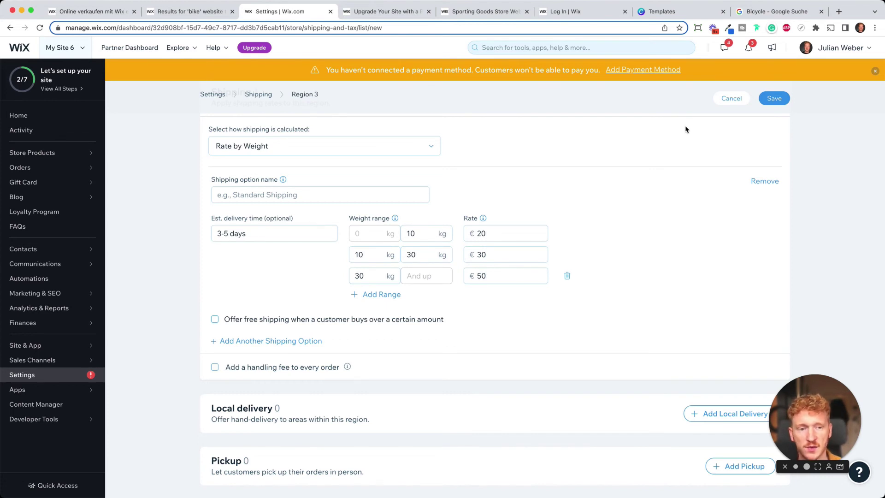
Discard the new shipping region and return to the dashboard's home page
{"action": "left_click", "coordinate": [722, 101]}
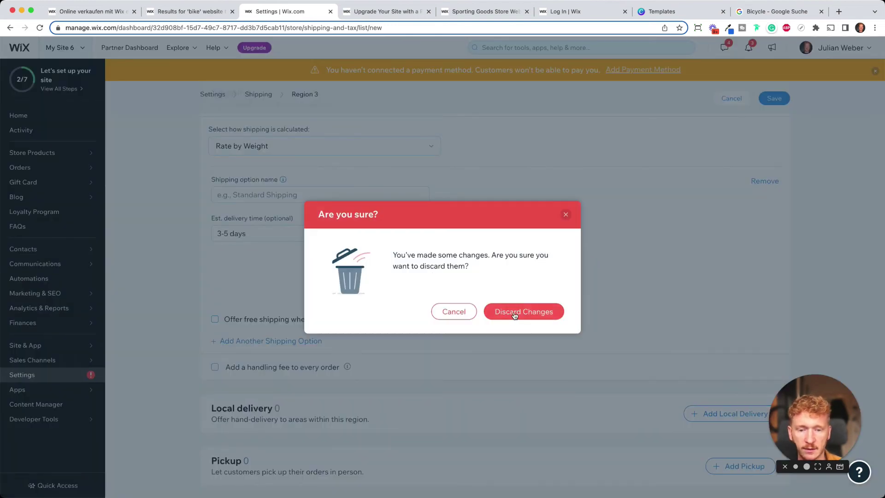
{"action": "left_click", "coordinate": [516, 316]}
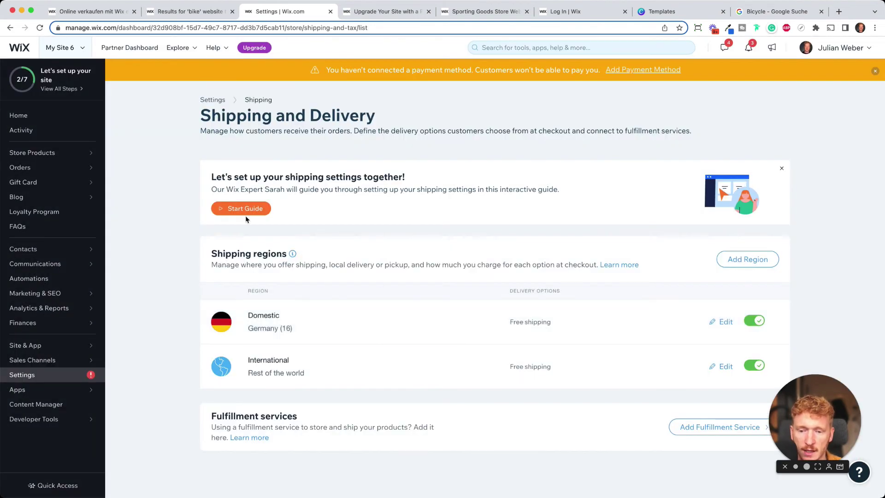
{"action": "left_click", "coordinate": [40, 114]}
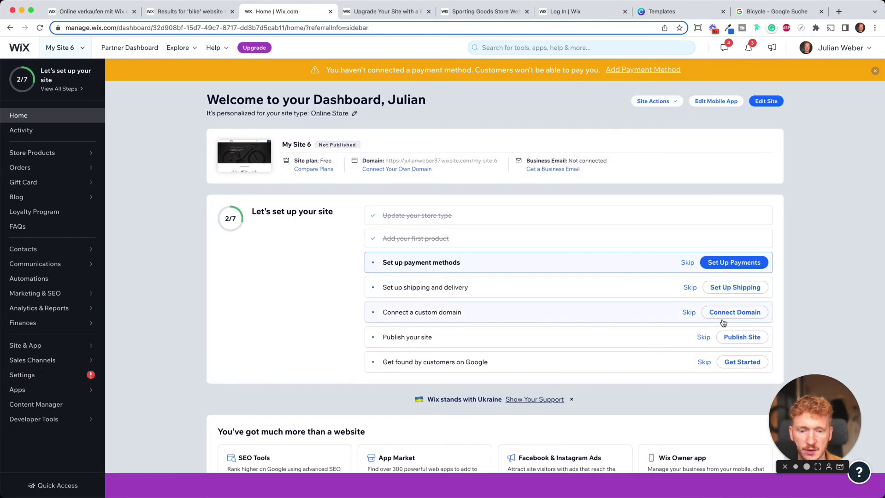
Open the custom domain setup in the site checklist and enter the desired bike shop web address
{"action": "left_click", "coordinate": [735, 313]}
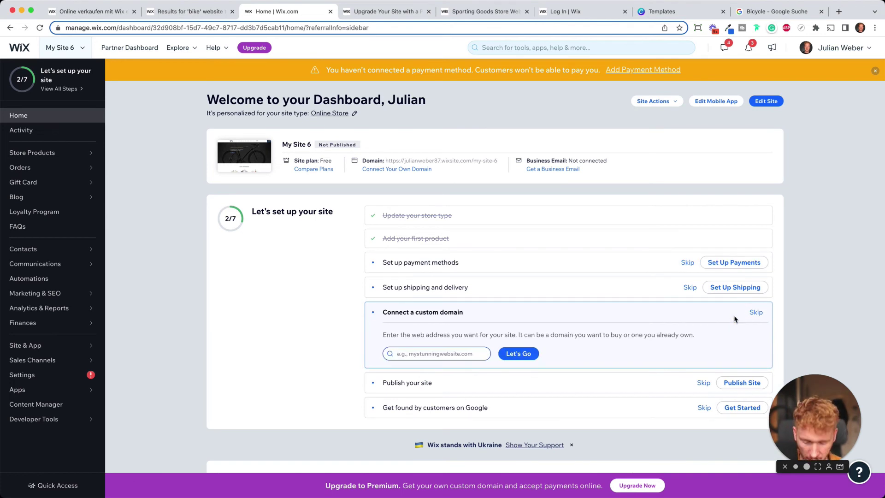
{"action": "type", "text": "julians"}
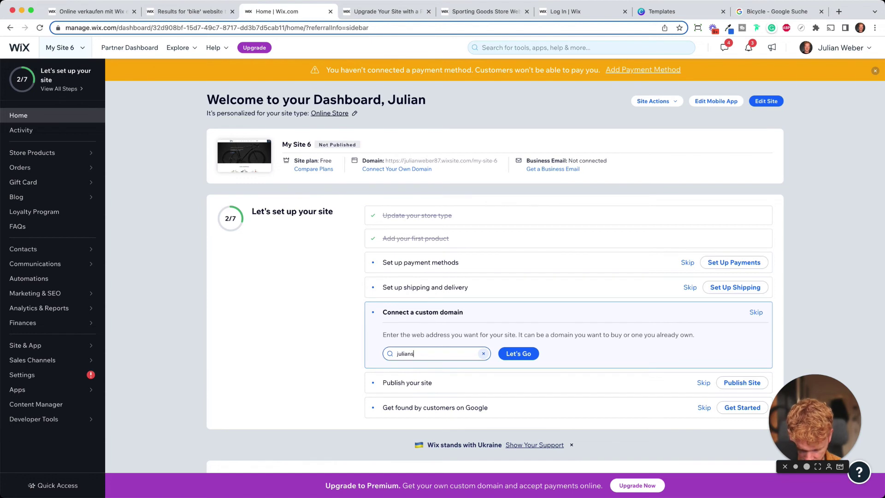
{"action": "type", "text": "-bikeshop"}
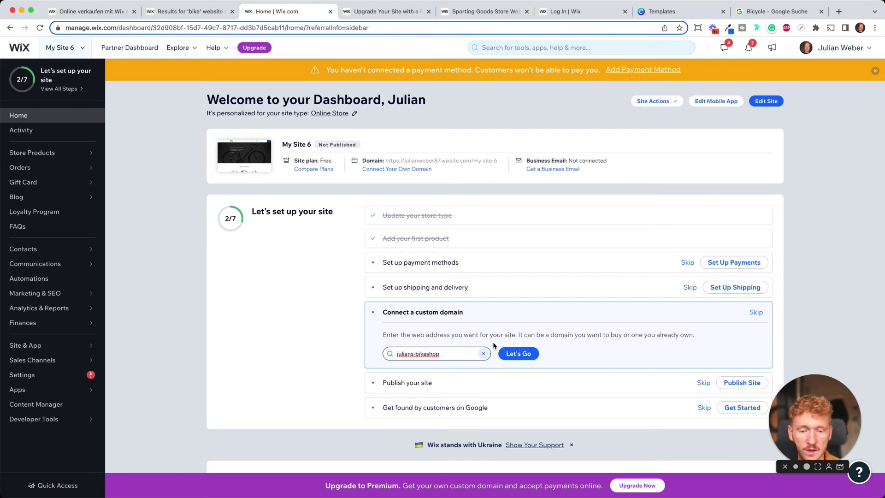
{"action": "scroll", "coordinate": [750, 309], "scroll_direction": "down", "scroll_amount": 3}
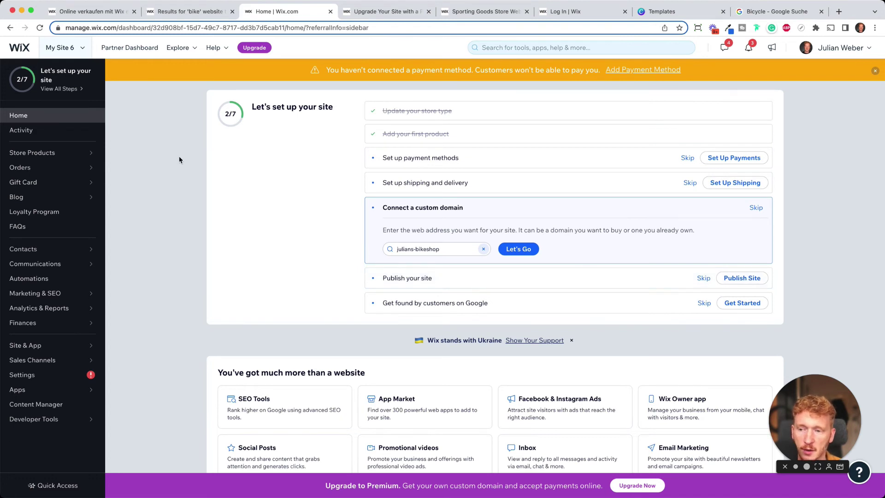
Start a new collection in the store products and name it "Bicycles for men"
{"action": "left_click", "coordinate": [72, 157]}
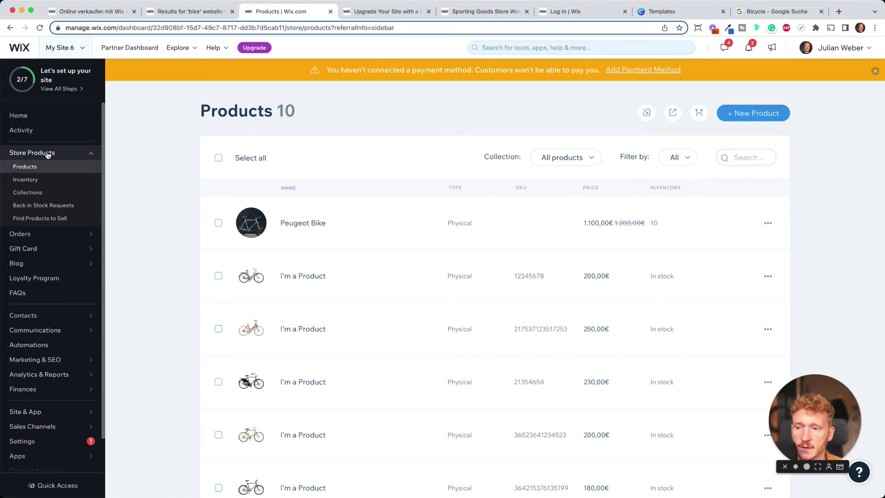
{"action": "left_click", "coordinate": [35, 195]}
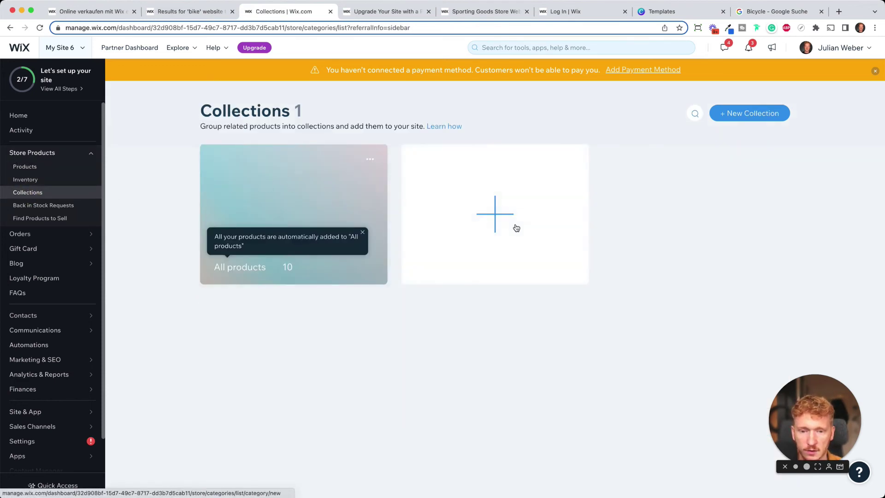
{"action": "left_click", "coordinate": [504, 223]}
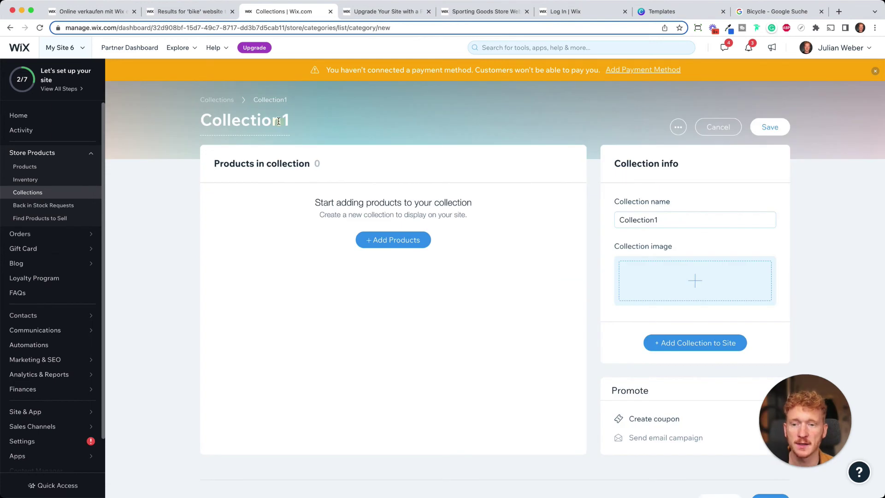
{"action": "left_click", "coordinate": [279, 121]}
{"action": "type", "text": "Bi"}
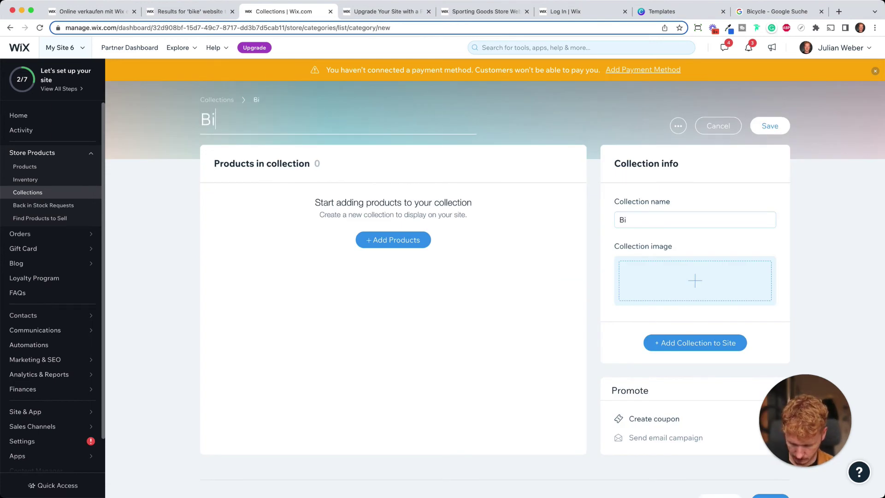
{"action": "type", "text": "cycles for men"}
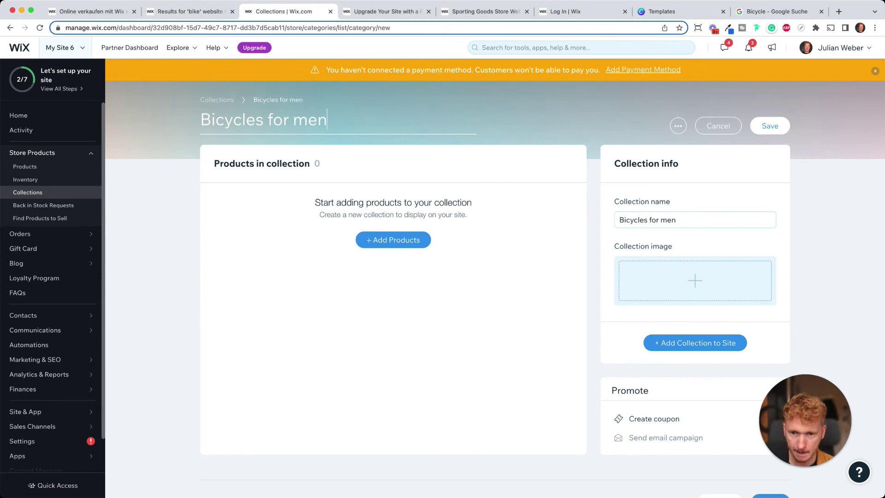
{"action": "left_click", "coordinate": [511, 223]}
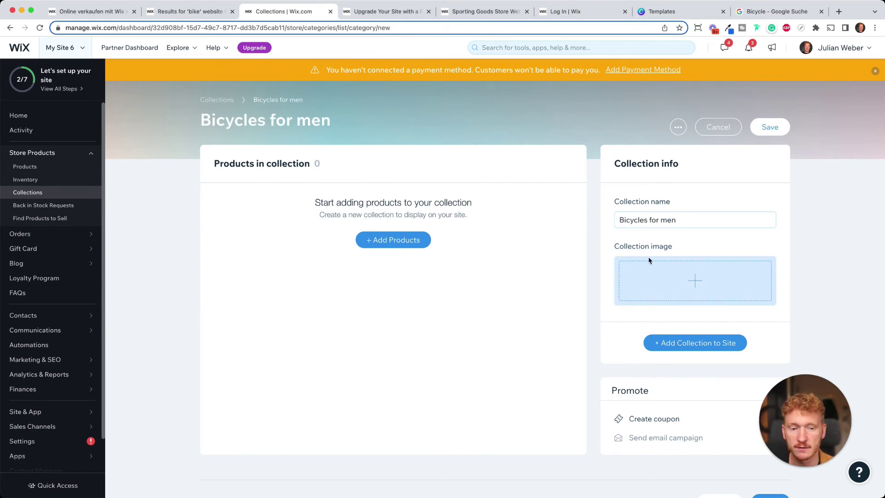
Add the Peugeot Bike to the "Bicycles for men" collection, save the collection and accept adding it to the site
{"action": "left_click", "coordinate": [396, 245]}
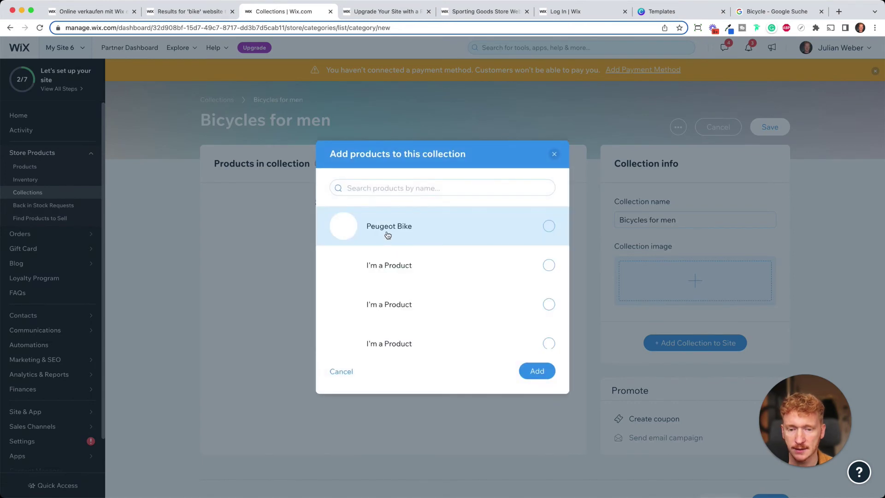
{"action": "left_click", "coordinate": [549, 225]}
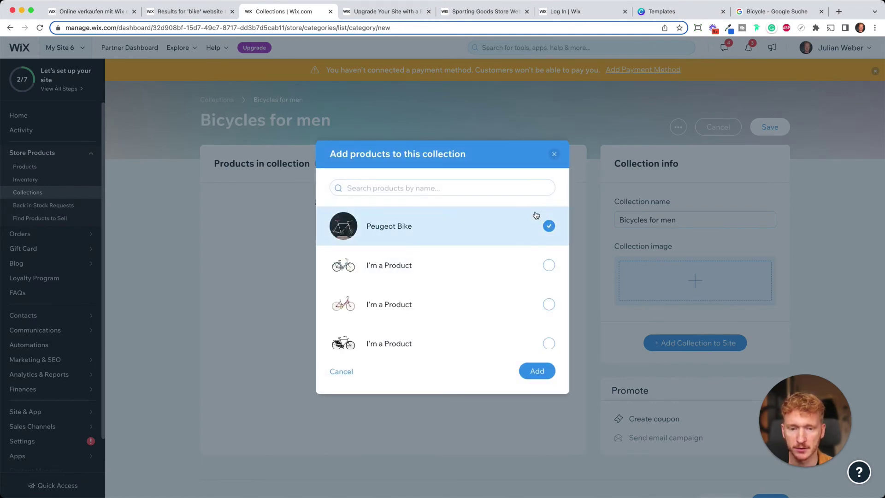
{"action": "left_click", "coordinate": [536, 374]}
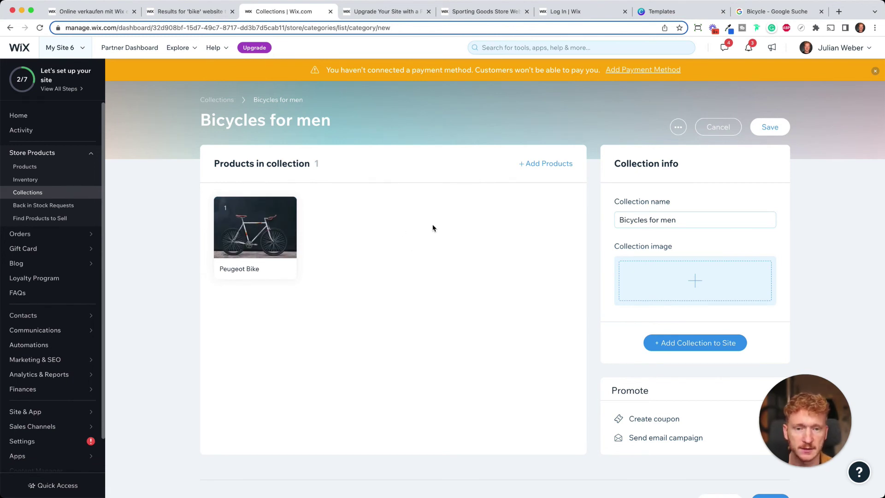
{"action": "left_click", "coordinate": [770, 127]}
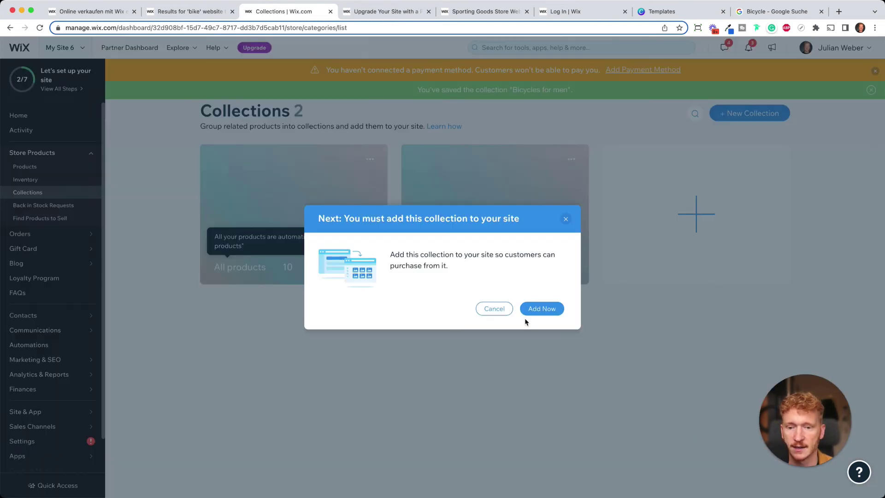
{"action": "left_click", "coordinate": [533, 309]}
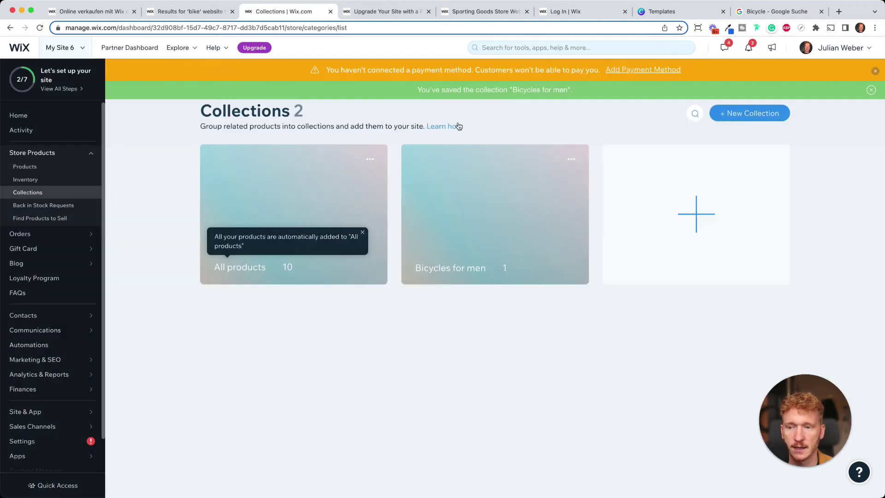
Open the site editor from the dashboard's home page and switch to the Bicycles for Men page
{"action": "left_click", "coordinate": [35, 120]}
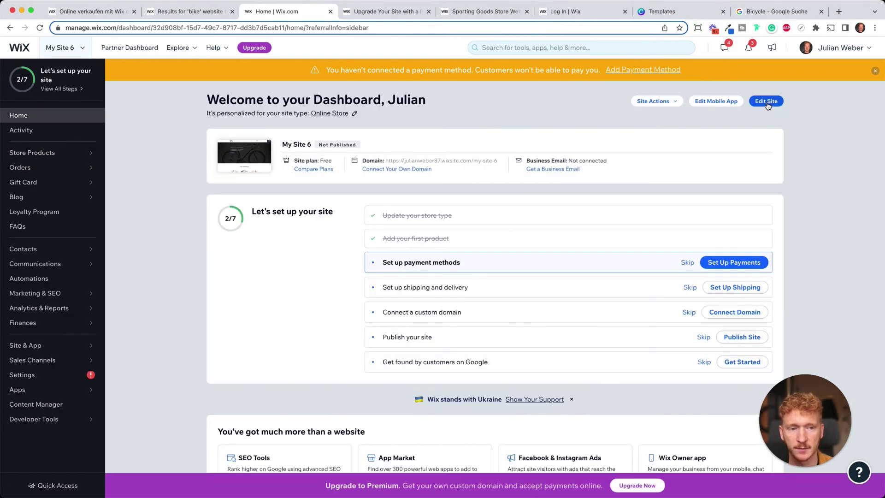
{"action": "left_click", "coordinate": [766, 102]}
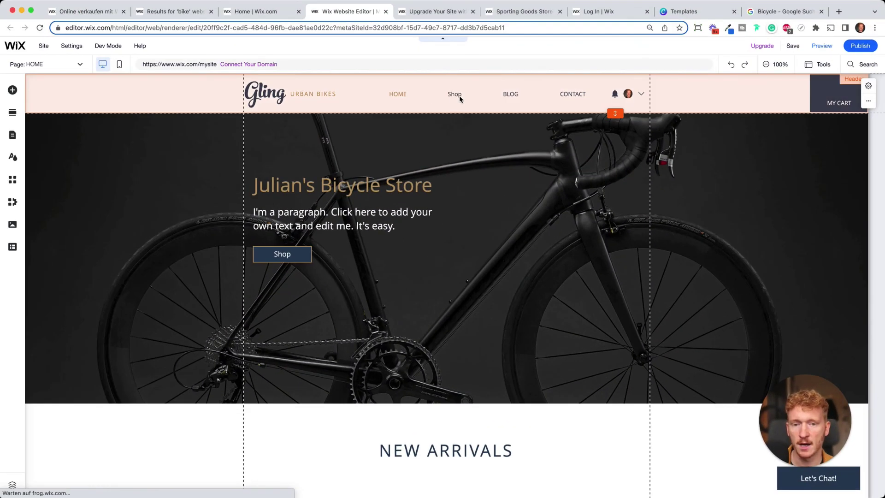
{"action": "left_click", "coordinate": [49, 65]}
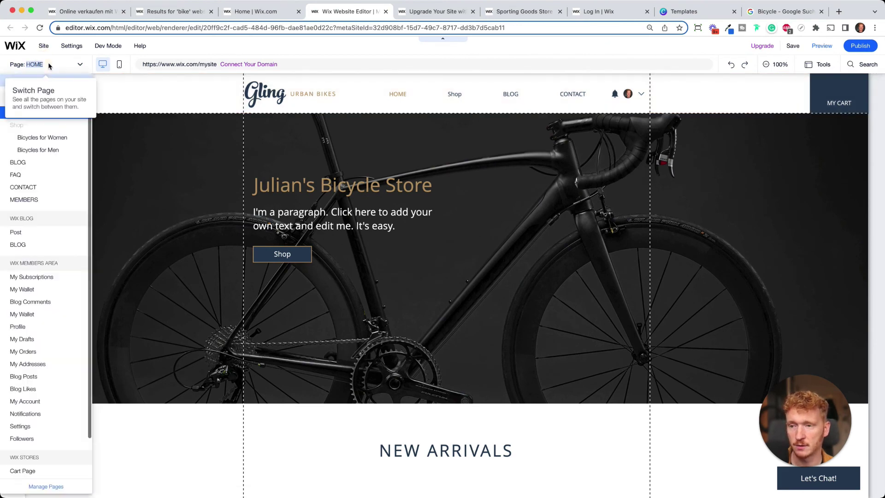
{"action": "left_click", "coordinate": [40, 151]}
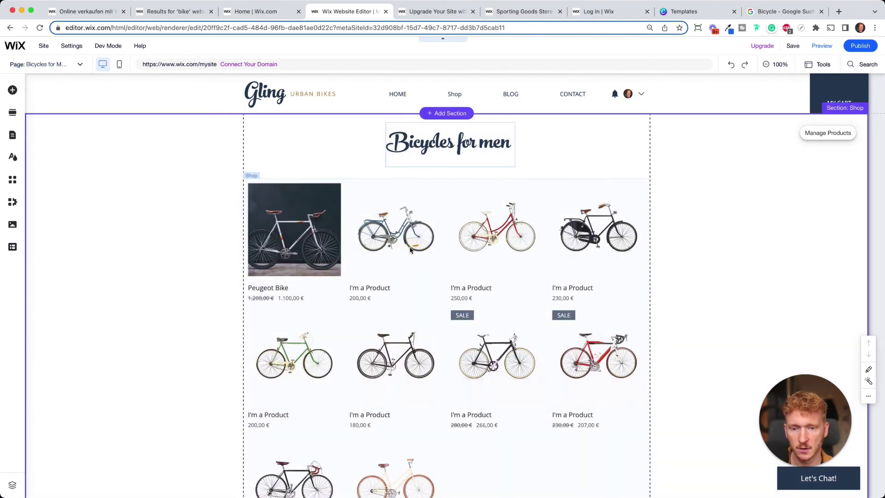
Set the shop gallery on the Bicycles for Men page to display the "Bicycles for men" collection
{"action": "left_click", "coordinate": [410, 250]}
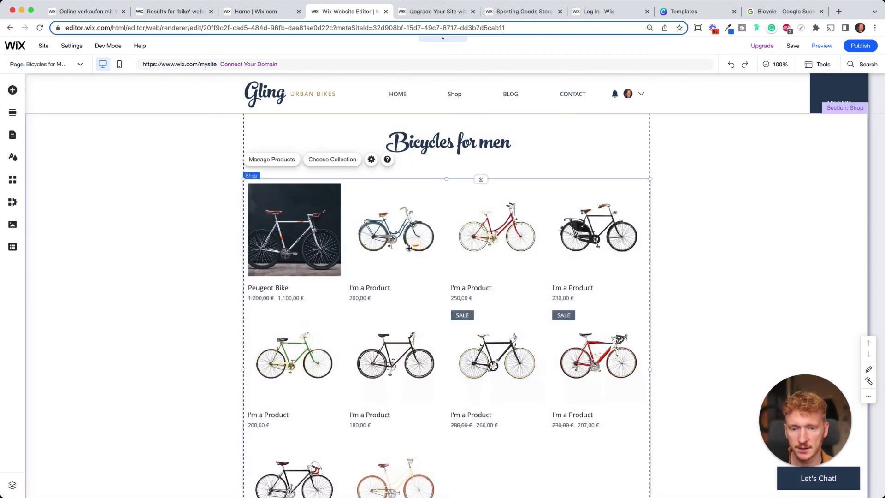
{"action": "left_click", "coordinate": [336, 163]}
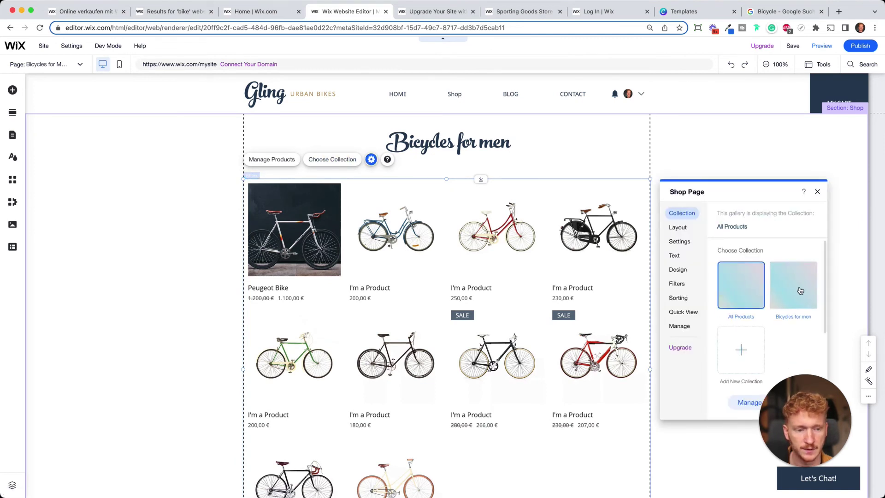
{"action": "left_click", "coordinate": [801, 290]}
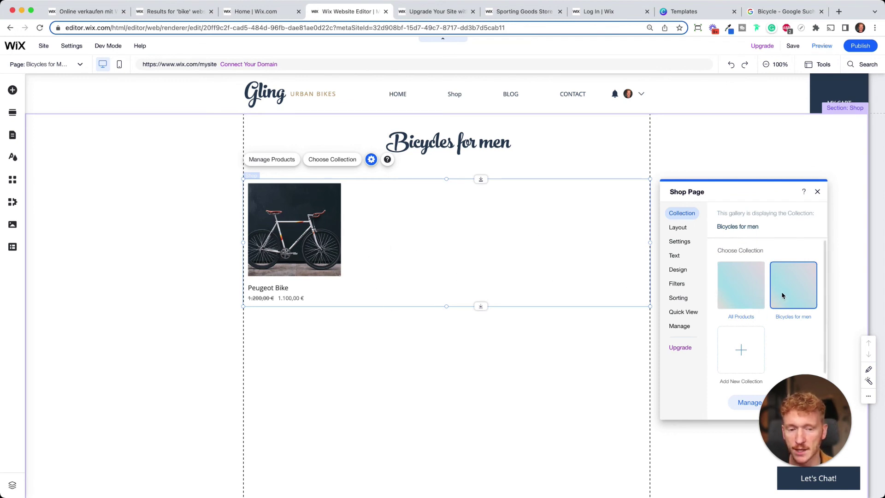
{"action": "left_click", "coordinate": [532, 380]}
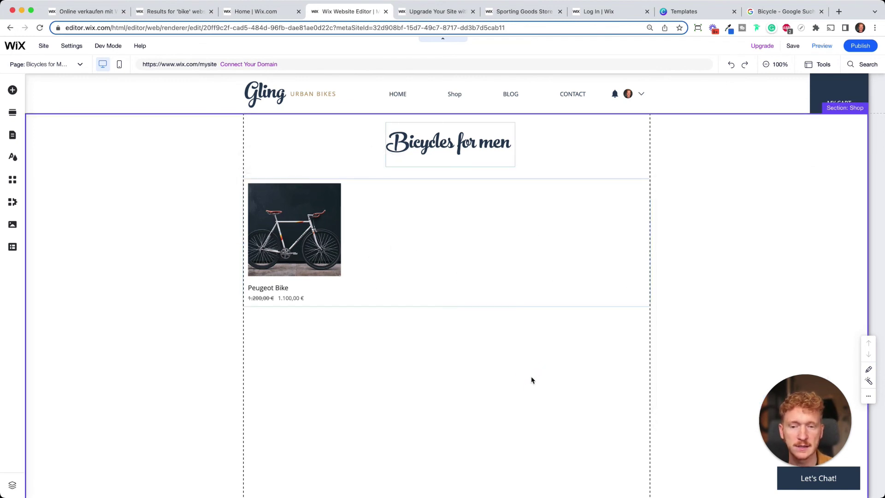
{"action": "scroll", "coordinate": [409, 285], "scroll_direction": "down", "scroll_amount": 3}
{"action": "scroll", "coordinate": [447, 153], "scroll_direction": "up", "scroll_amount": 3}
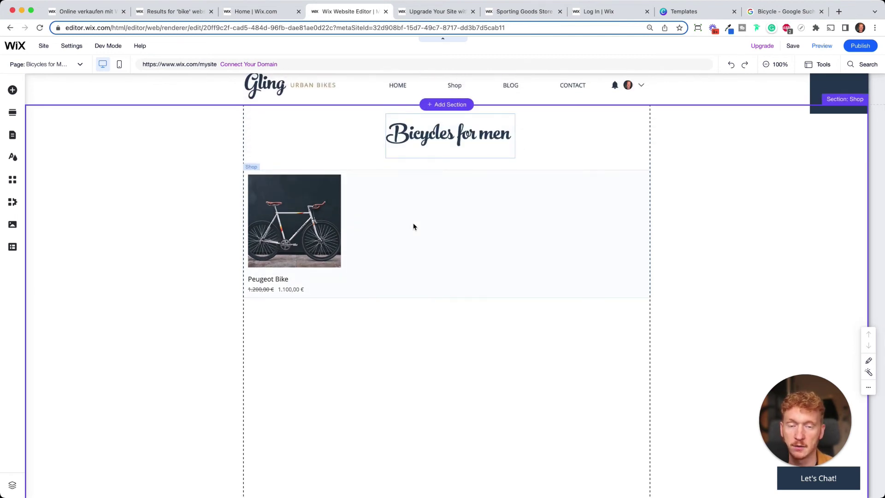
Review the store pages and the site menu structure in the site's page list
{"action": "left_click", "coordinate": [13, 137]}
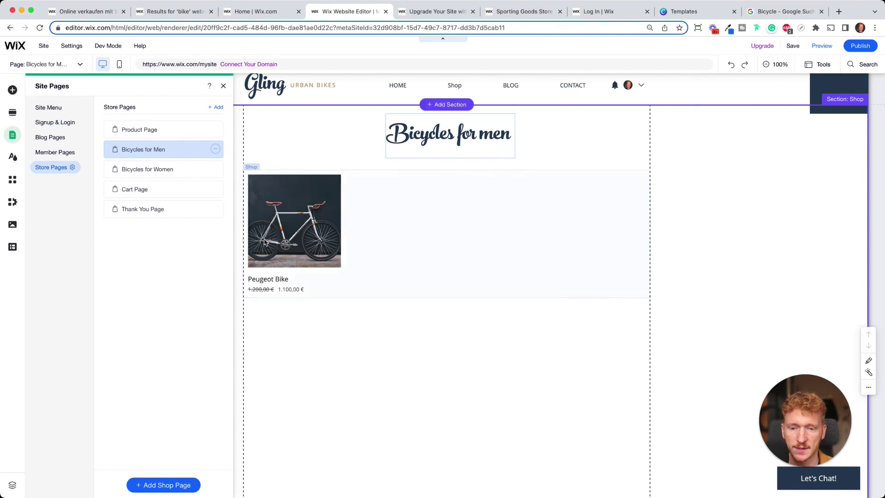
{"action": "left_click", "coordinate": [49, 108]}
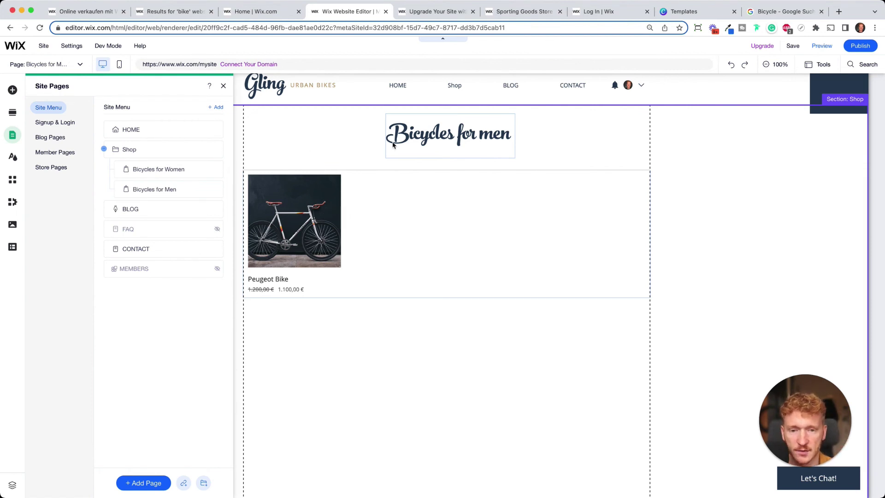
{"action": "left_click", "coordinate": [716, 253]}
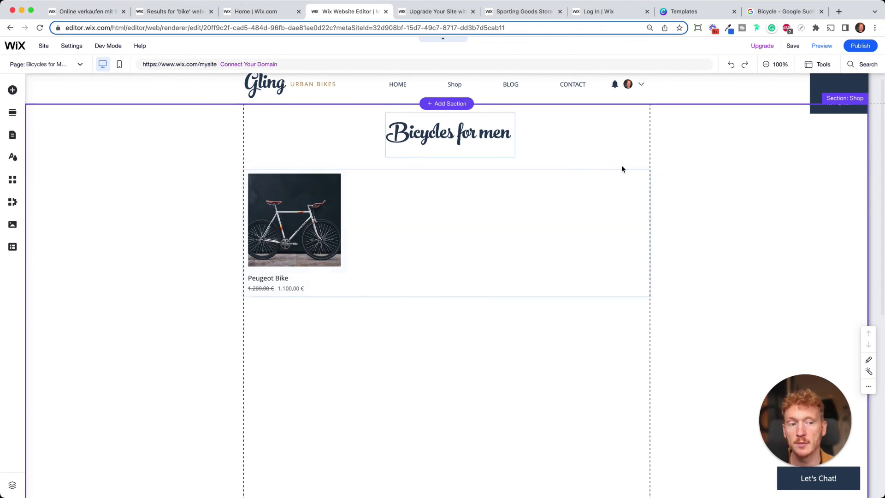
{"action": "scroll", "coordinate": [599, 180], "scroll_direction": "up", "scroll_amount": 1}
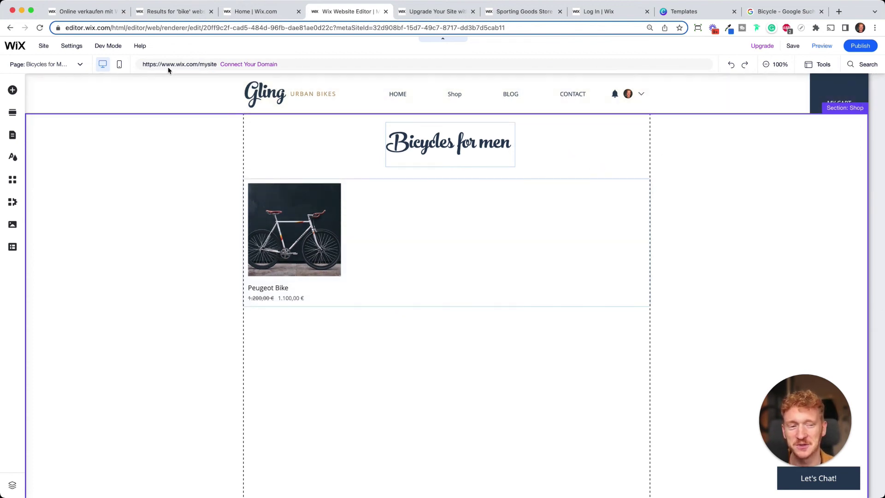
Switch to the mobile layout and increase the Shop section's height so the product price has space above the footer
{"action": "left_click", "coordinate": [118, 66]}
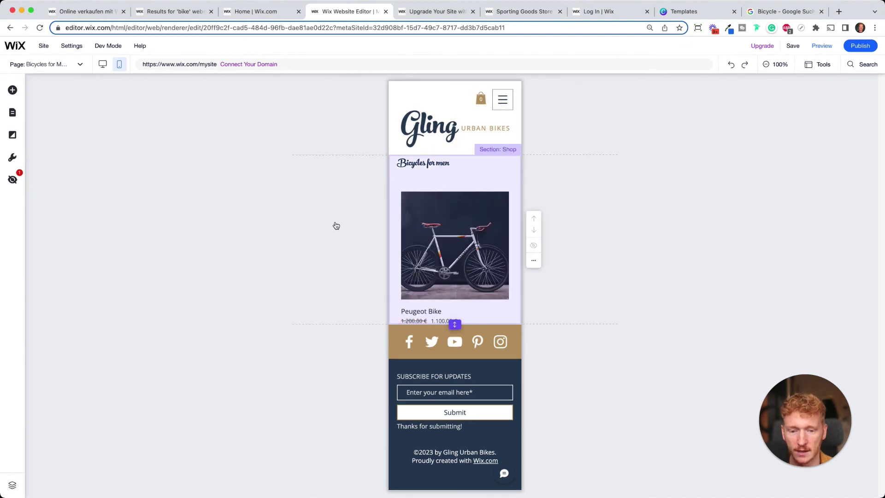
{"action": "left_click", "coordinate": [492, 319]}
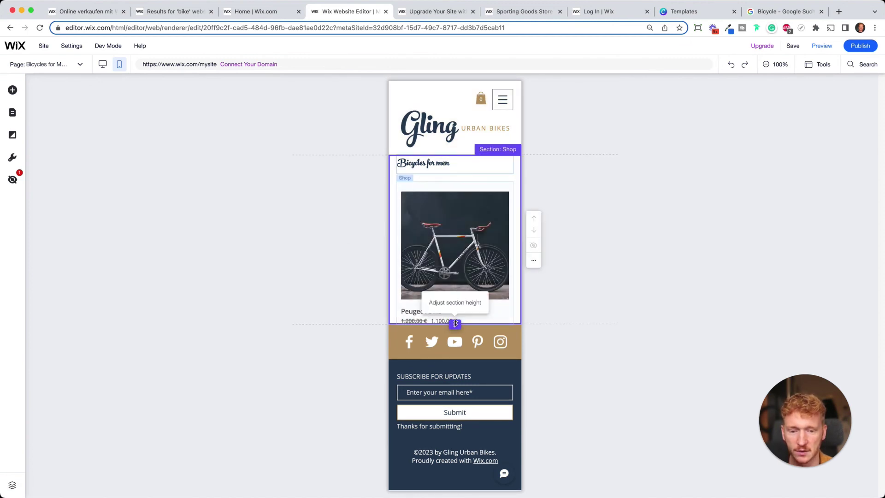
{"action": "left_click_drag", "start_coordinate": [455, 324], "coordinate": [456, 362]}
{"action": "left_click_drag", "start_coordinate": [453, 383], "coordinate": [450, 416]}
{"action": "scroll", "coordinate": [457, 284], "scroll_direction": "down", "scroll_amount": 3}
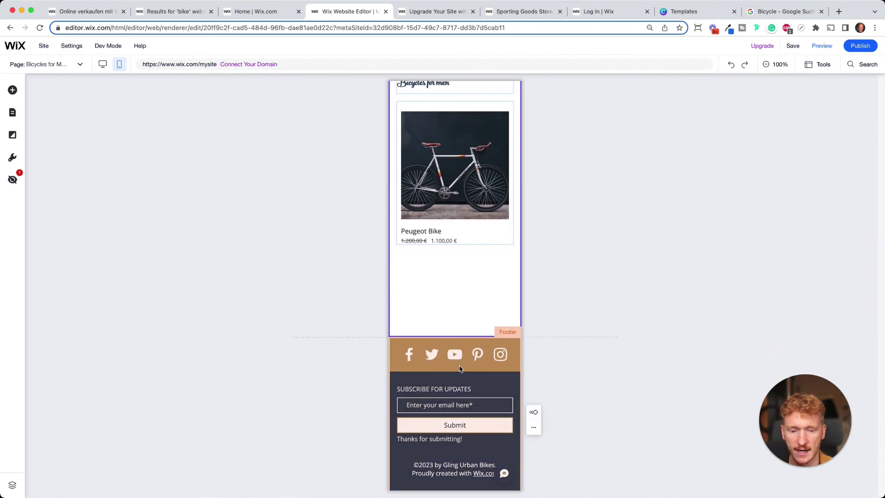
{"action": "scroll", "coordinate": [462, 203], "scroll_direction": "up", "scroll_amount": 2}
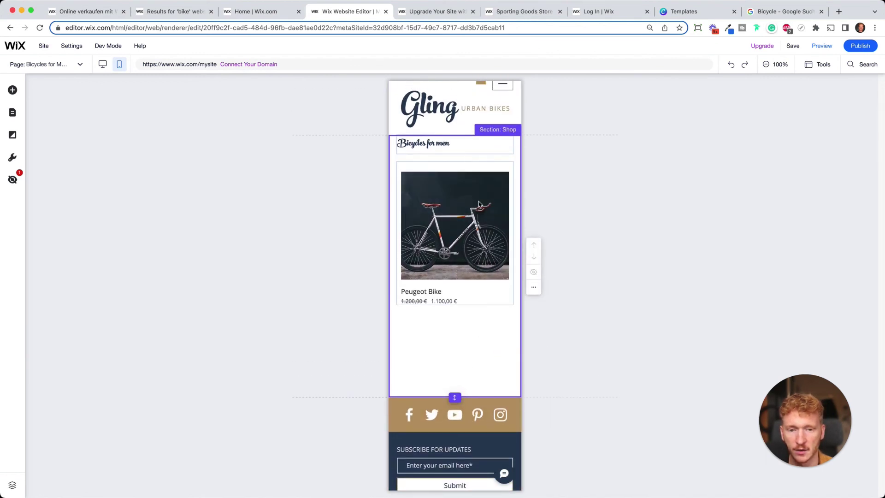
{"action": "scroll", "coordinate": [463, 388], "scroll_direction": "down", "scroll_amount": 3}
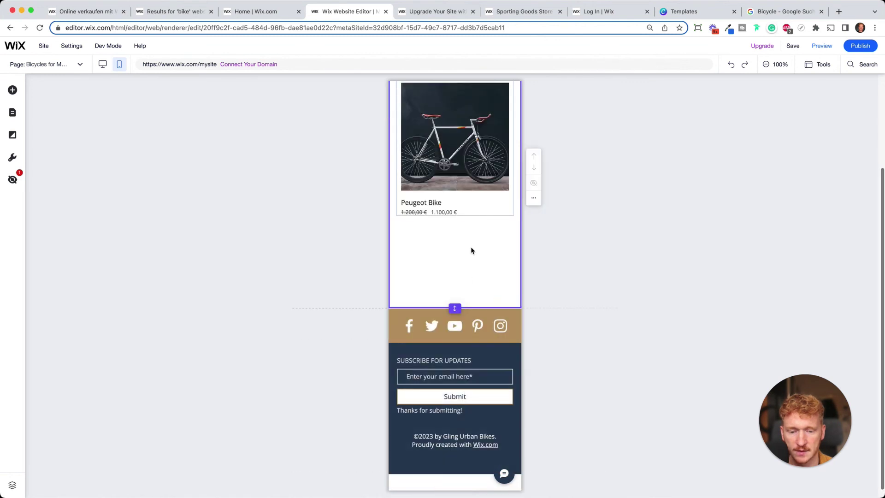
{"action": "scroll", "coordinate": [470, 374], "scroll_direction": "up", "scroll_amount": 3}
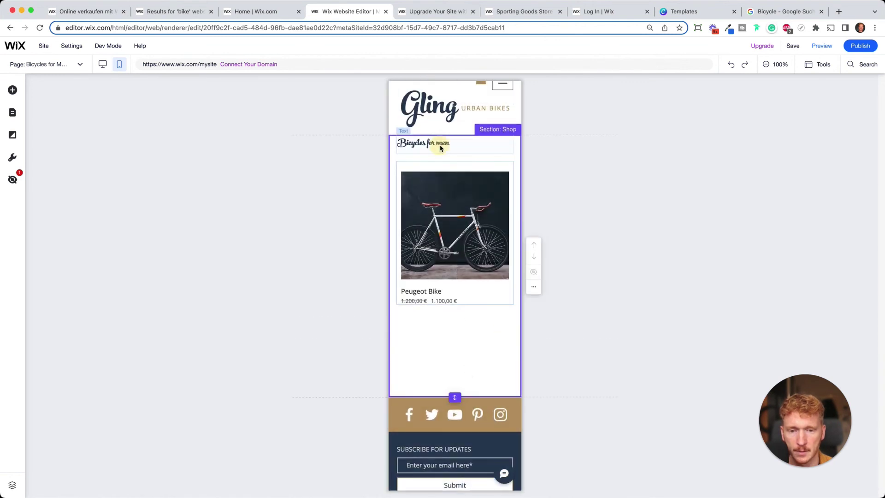
Move the "Bicycles for men" heading and the product gallery slightly down in the mobile Shop section
{"action": "left_click_drag", "start_coordinate": [441, 147], "coordinate": [441, 152]}
{"action": "left_click_drag", "start_coordinate": [459, 200], "coordinate": [461, 205]}
{"action": "left_click", "coordinate": [614, 159]}
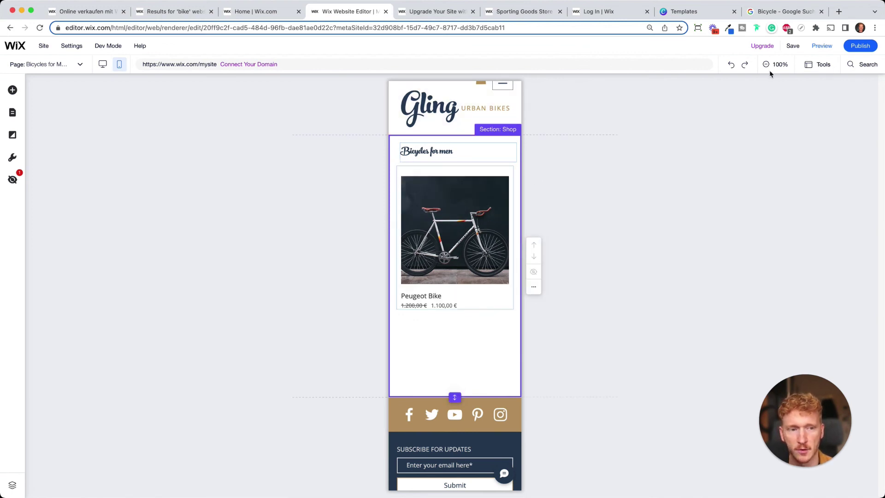
Preview the mobile site, inspect the Peugeot Bike's product page and return to the desktop editor
{"action": "left_click", "coordinate": [823, 46]}
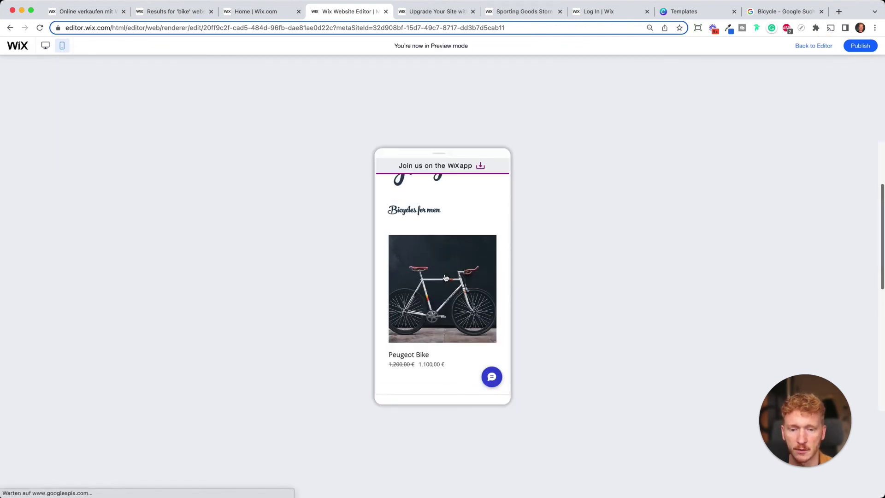
{"action": "left_click", "coordinate": [409, 331]}
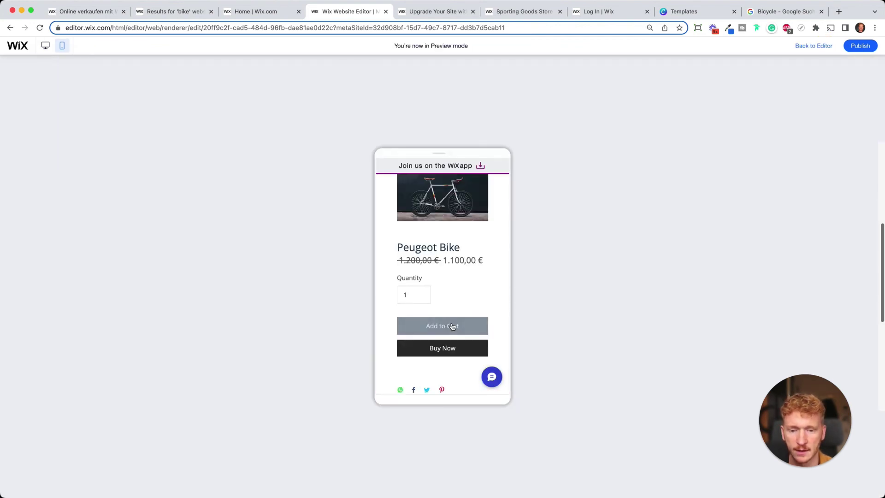
{"action": "scroll", "coordinate": [451, 326], "scroll_direction": "down", "scroll_amount": 4}
{"action": "scroll", "coordinate": [452, 325], "scroll_direction": "up", "scroll_amount": 5}
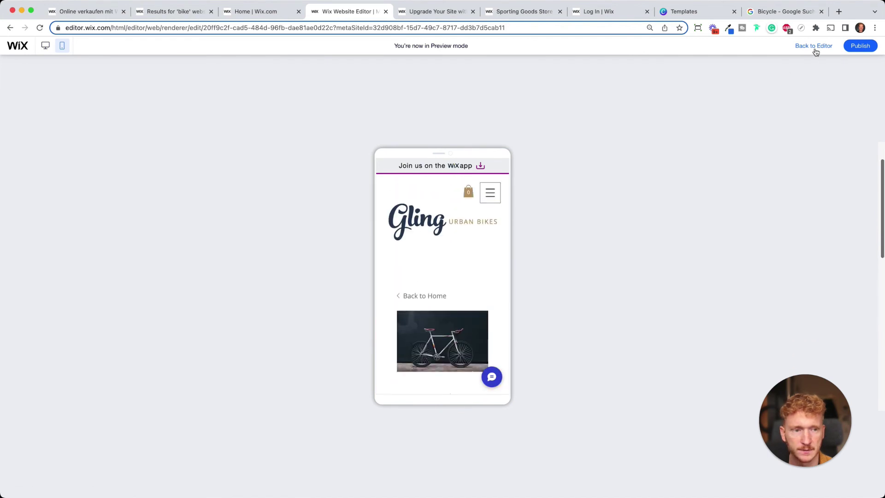
{"action": "left_click", "coordinate": [326, 116]}
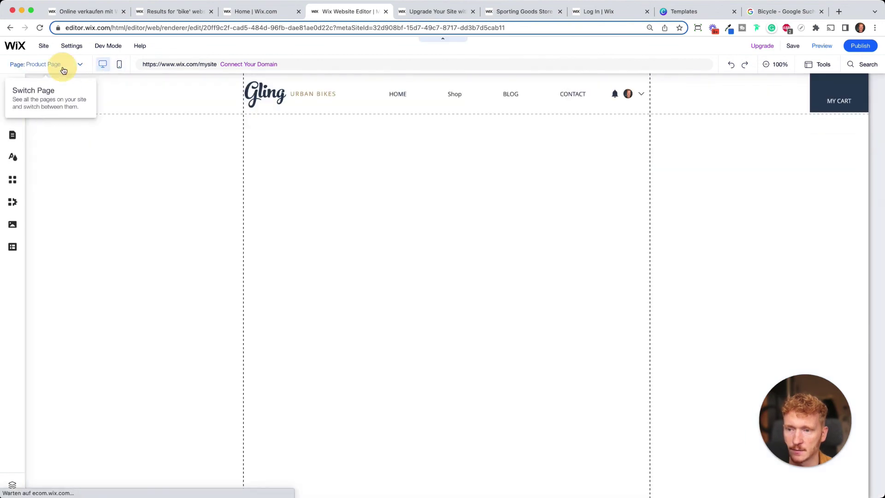
Reposition the product widget on the Product Page slightly lower, in line with the vertical gridlines
{"action": "left_click", "coordinate": [61, 66]}
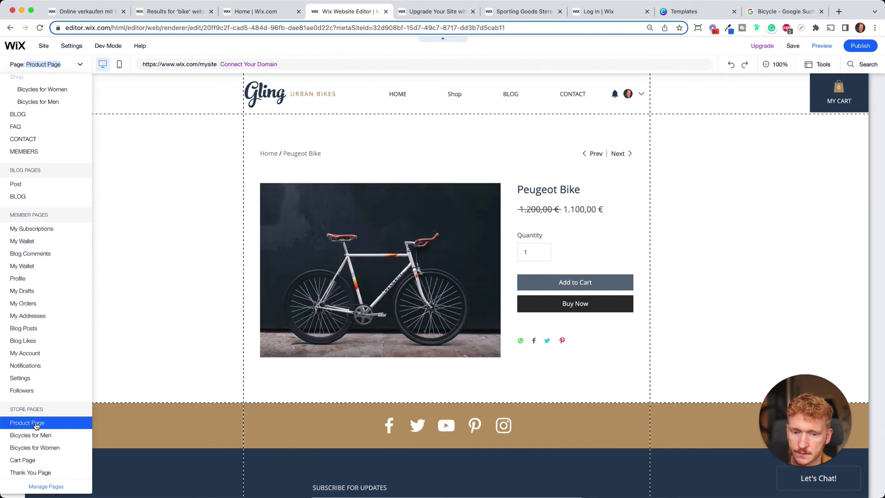
{"action": "left_click", "coordinate": [548, 341]}
{"action": "left_click", "coordinate": [531, 342]}
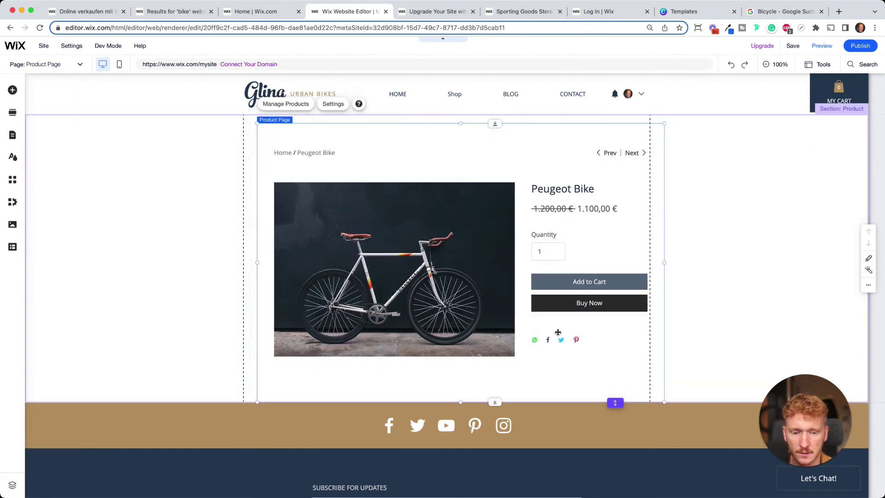
{"action": "left_click_drag", "start_coordinate": [478, 281], "coordinate": [467, 293]}
Turn off the share icons in the Product Page settings and nudge the product widget into line with the gridlines
{"action": "left_click", "coordinate": [321, 119]}
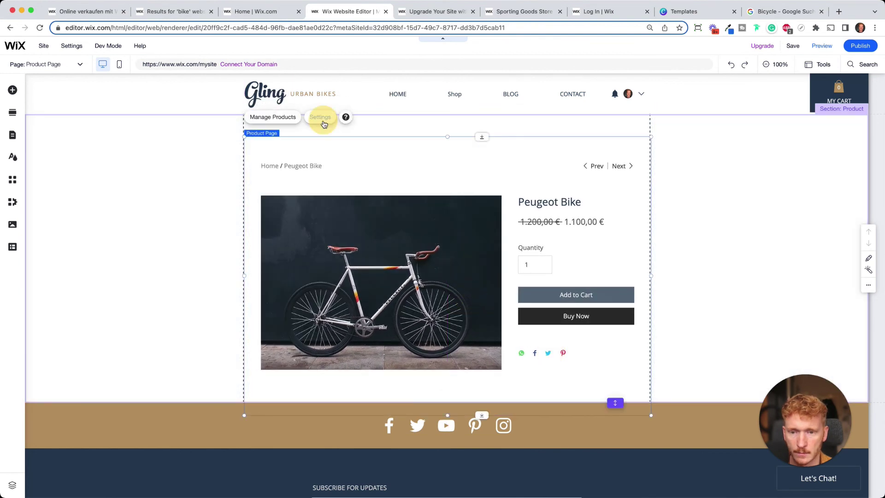
{"action": "left_click", "coordinate": [85, 181]}
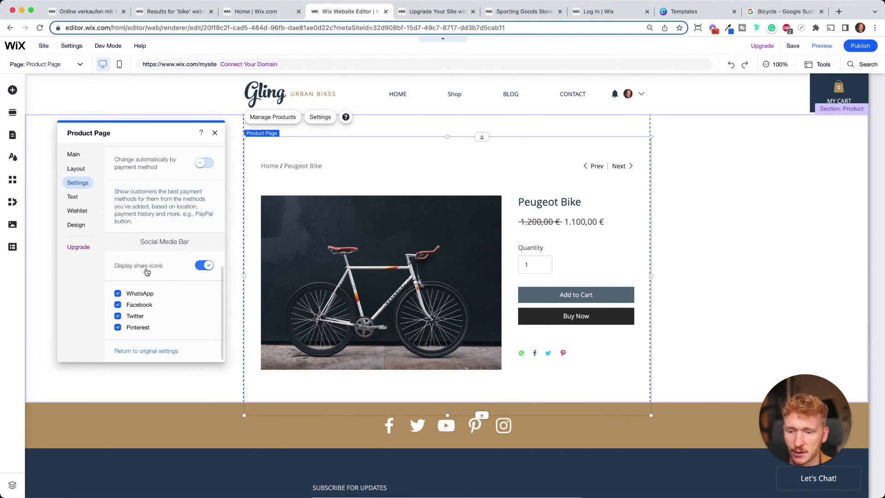
{"action": "left_click", "coordinate": [204, 266]}
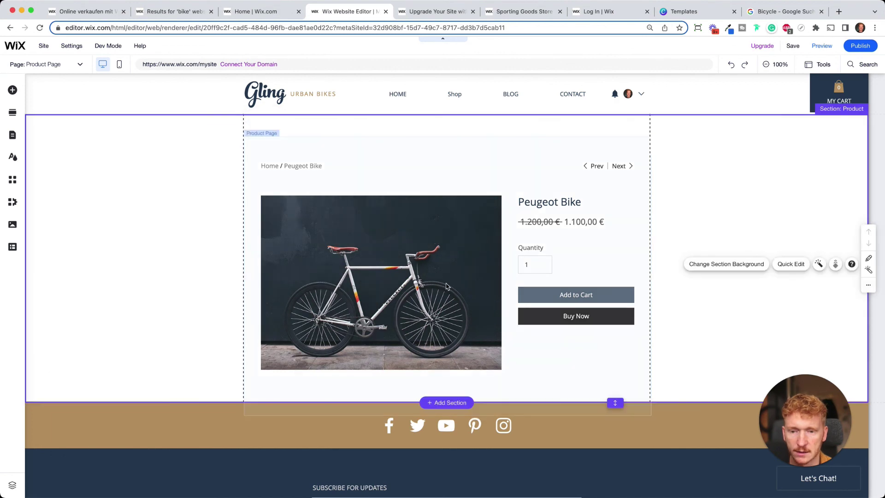
{"action": "mouse_move", "coordinate": [444, 275]}
{"action": "left_mouse_down"}
{"action": "mouse_move", "coordinate": [446, 268]}
{"action": "mouse_move", "coordinate": [445, 285]}
{"action": "left_mouse_up"}
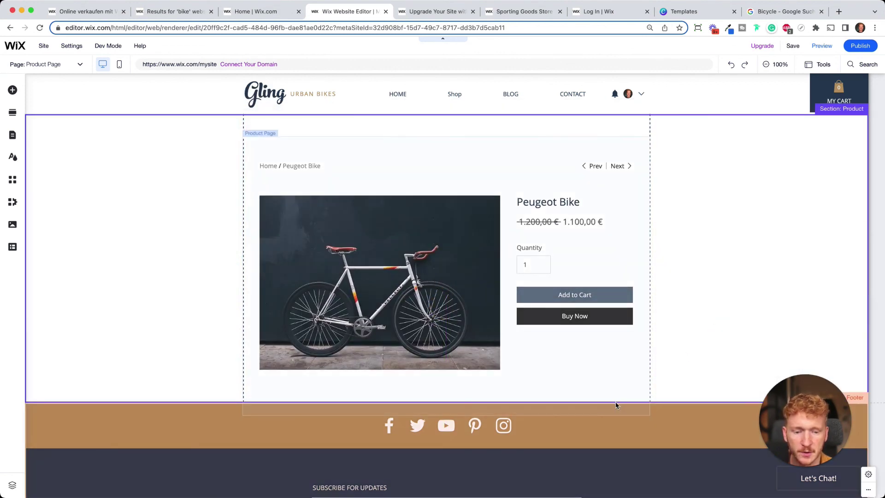
Extend the Product section's lower edge downward so the section fully encloses the product widget above the footer
{"action": "left_click", "coordinate": [616, 403]}
{"action": "left_click", "coordinate": [653, 386]}
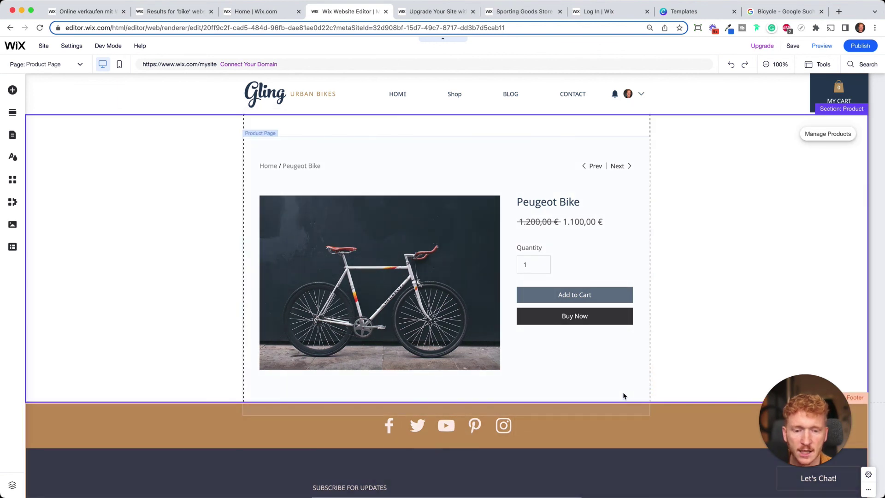
{"action": "left_click_drag", "start_coordinate": [590, 358], "coordinate": [594, 365]}
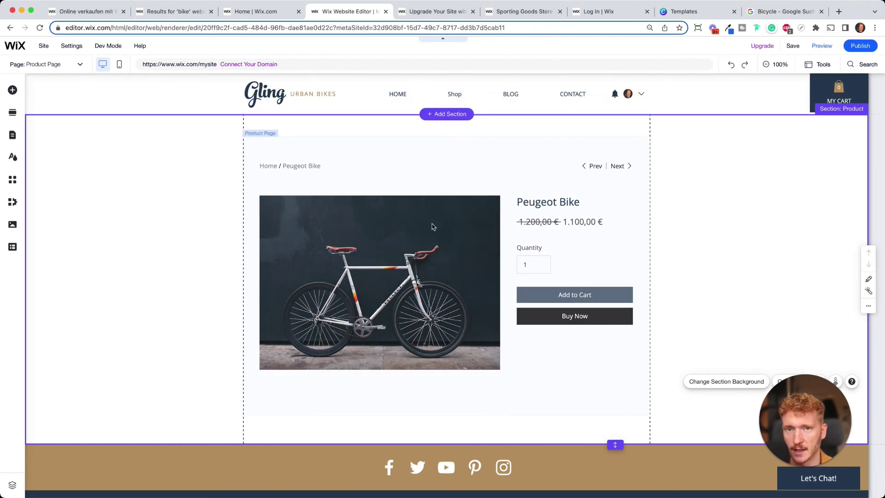
Review the Product Page widget's display, button, text, wishlist and layout options without changing them
{"action": "left_click", "coordinate": [329, 217]}
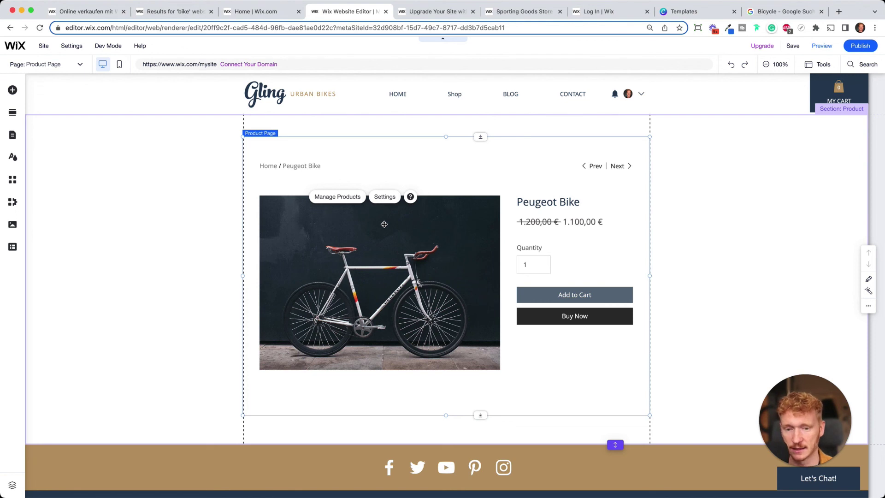
{"action": "left_click", "coordinate": [386, 197]}
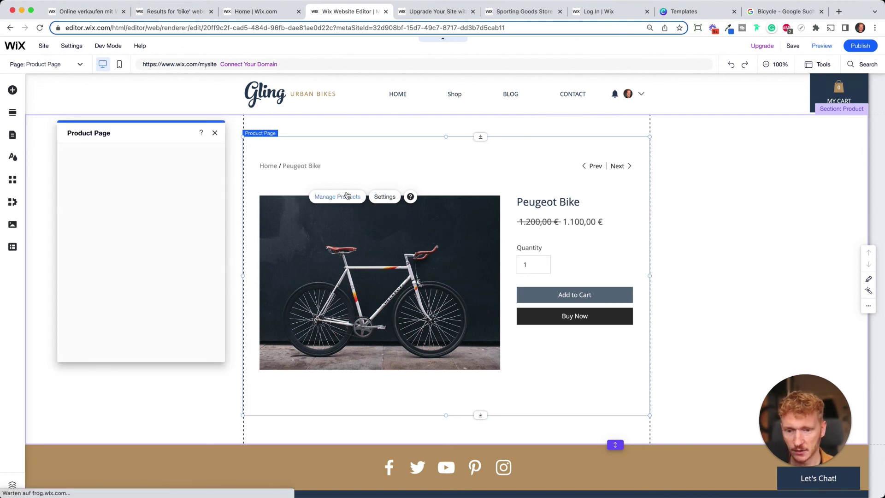
{"action": "left_click", "coordinate": [76, 169]}
{"action": "left_click", "coordinate": [74, 184]}
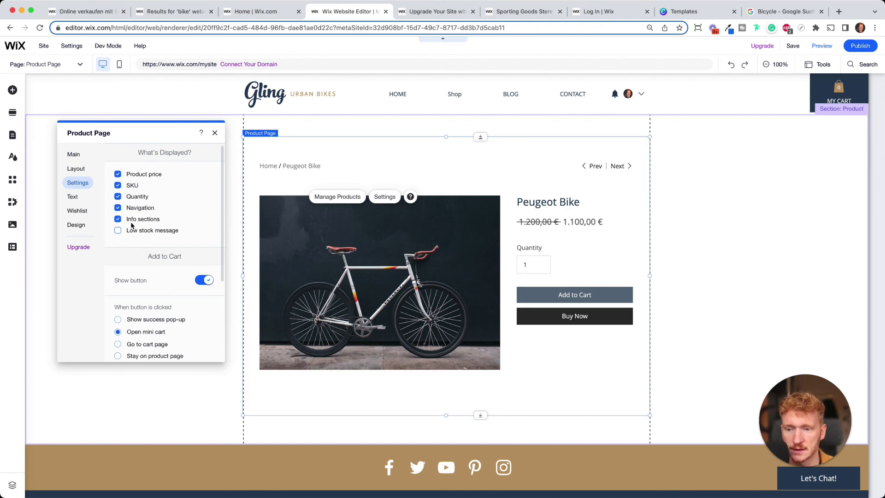
{"action": "scroll", "coordinate": [139, 217], "scroll_direction": "down", "scroll_amount": 3}
{"action": "scroll", "coordinate": [134, 225], "scroll_direction": "down", "scroll_amount": 5}
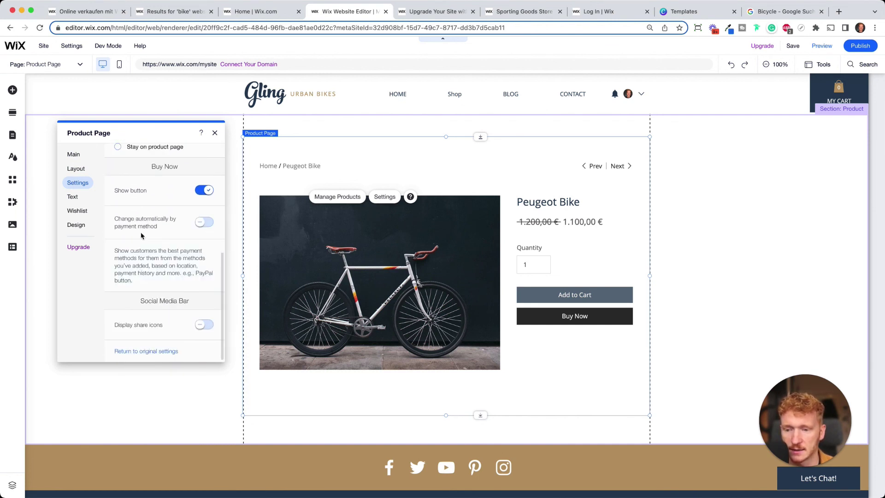
{"action": "scroll", "coordinate": [146, 238], "scroll_direction": "up", "scroll_amount": 7}
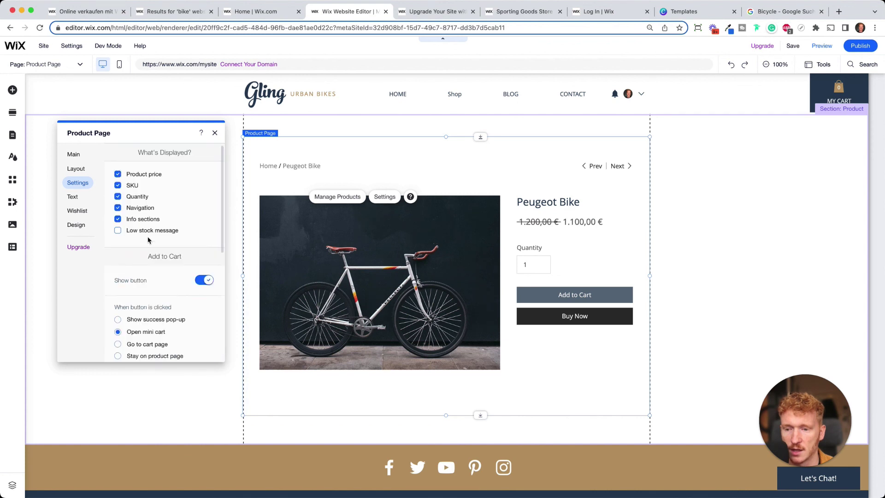
{"action": "left_click", "coordinate": [73, 197]}
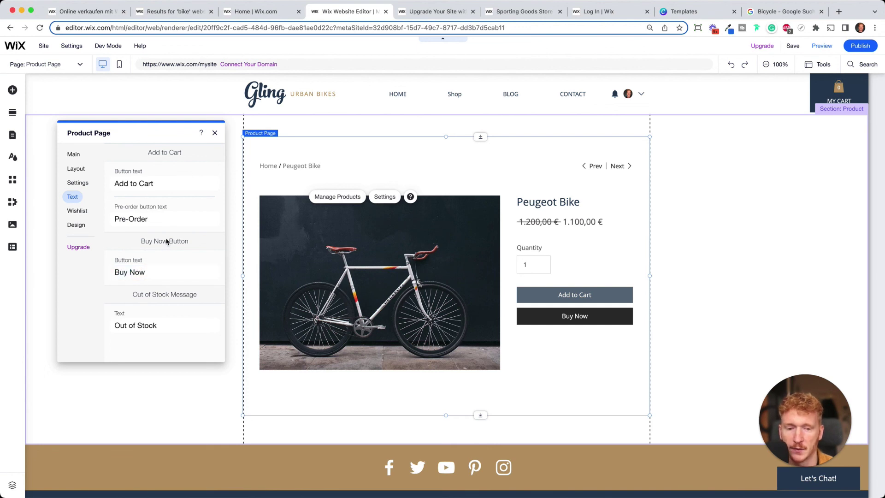
{"action": "left_click", "coordinate": [77, 210]}
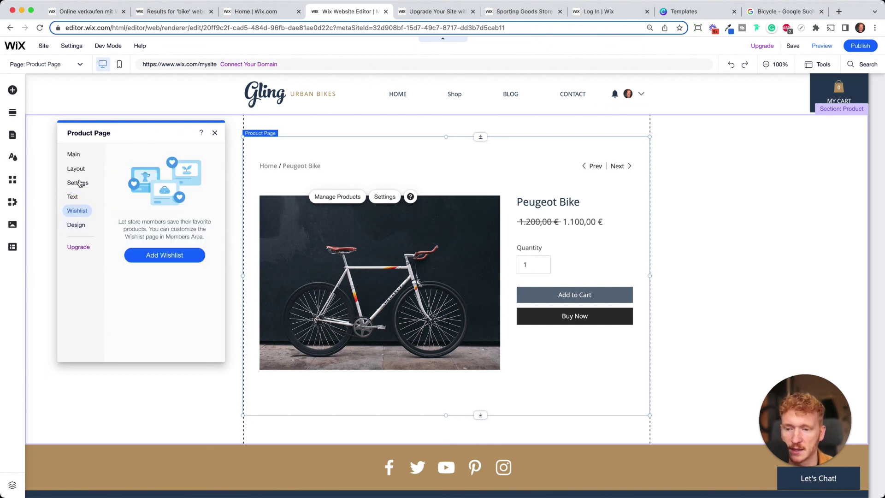
{"action": "left_click", "coordinate": [77, 169]}
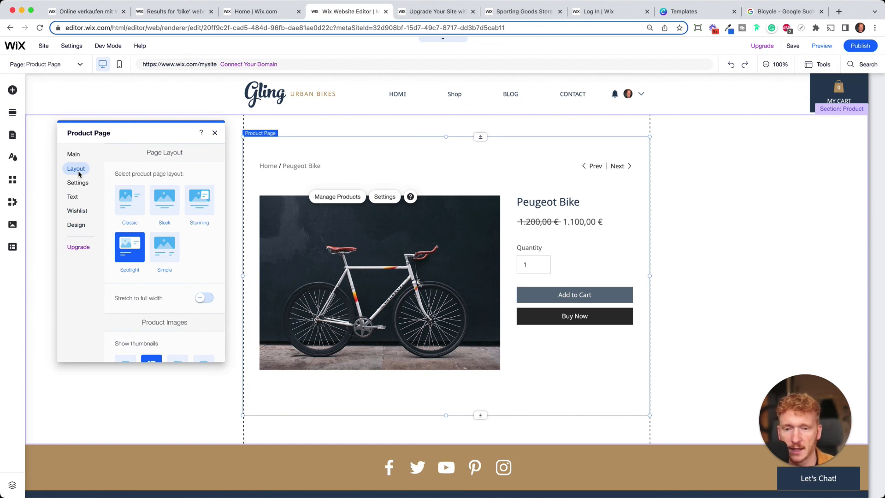
{"action": "left_click", "coordinate": [723, 207]}
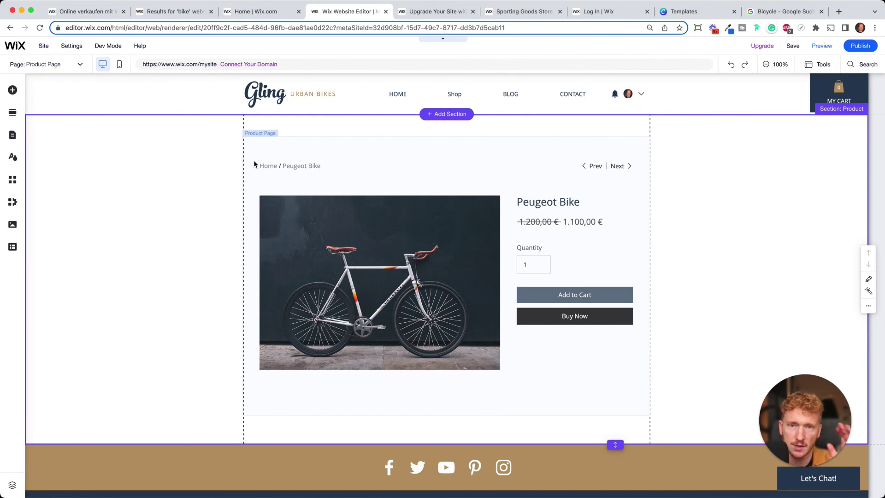
Open the Cart Page and the Thank You Page, and examine the order summary and address blocks
{"action": "left_click", "coordinate": [74, 64]}
{"action": "left_click", "coordinate": [42, 459]}
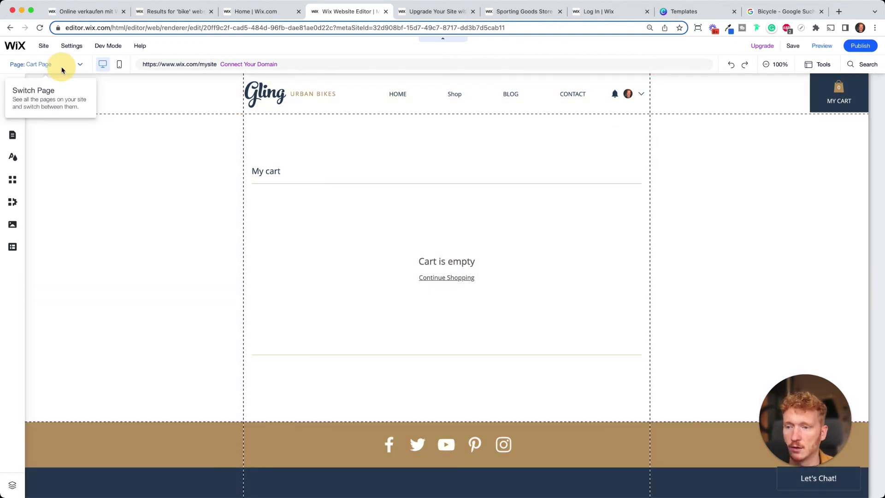
{"action": "left_click", "coordinate": [60, 64]}
{"action": "scroll", "coordinate": [13, 452], "scroll_direction": "down", "scroll_amount": 3}
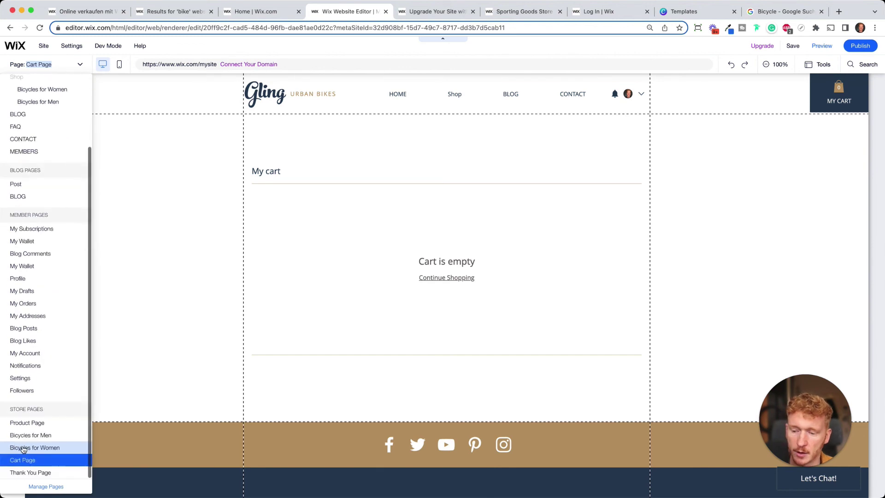
{"action": "left_click", "coordinate": [46, 472]}
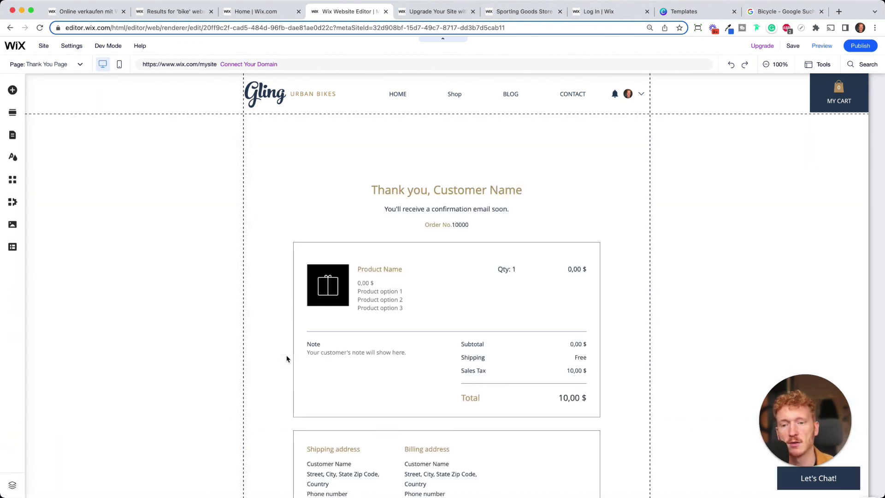
{"action": "scroll", "coordinate": [401, 326], "scroll_direction": "down", "scroll_amount": 5}
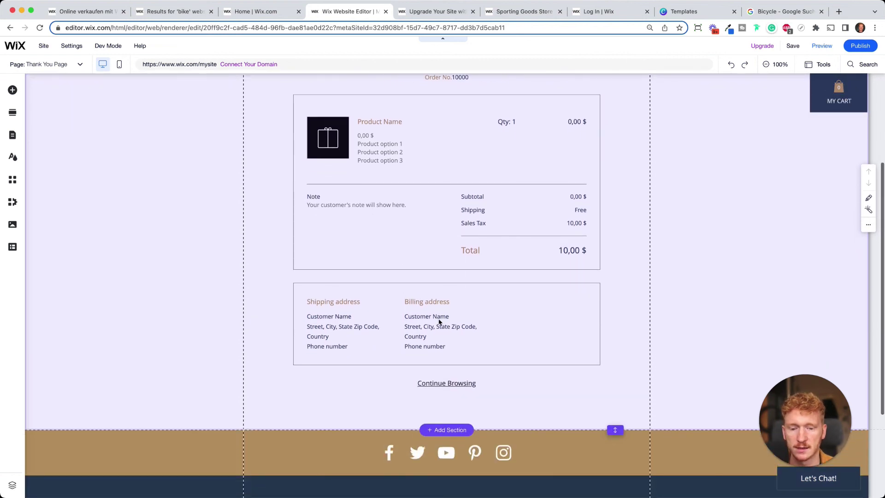
{"action": "scroll", "coordinate": [473, 236], "scroll_direction": "up", "scroll_amount": 5}
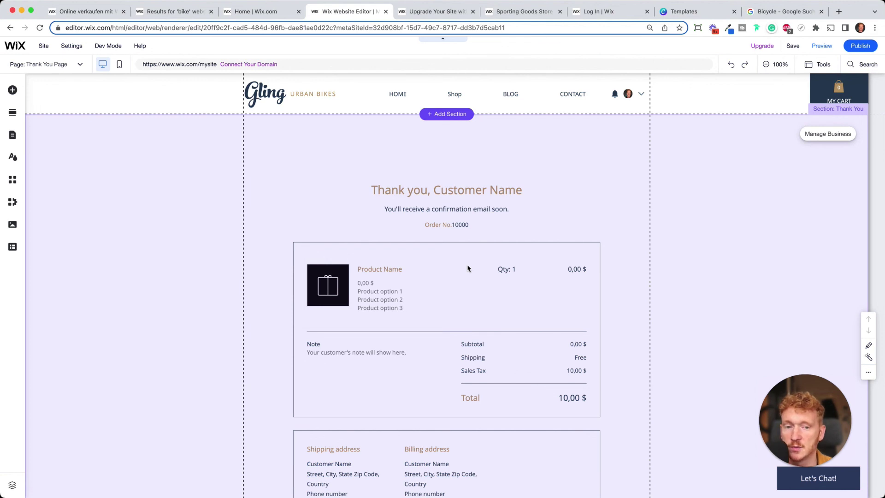
{"action": "scroll", "coordinate": [468, 269], "scroll_direction": "down", "scroll_amount": 3}
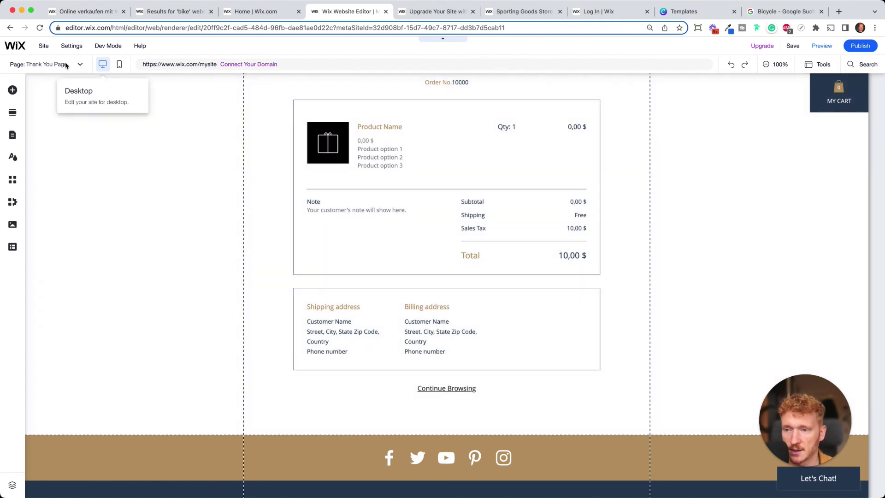
Look through the site's page list, publish the site and dismiss the publishing confirmation
{"action": "left_click", "coordinate": [64, 64]}
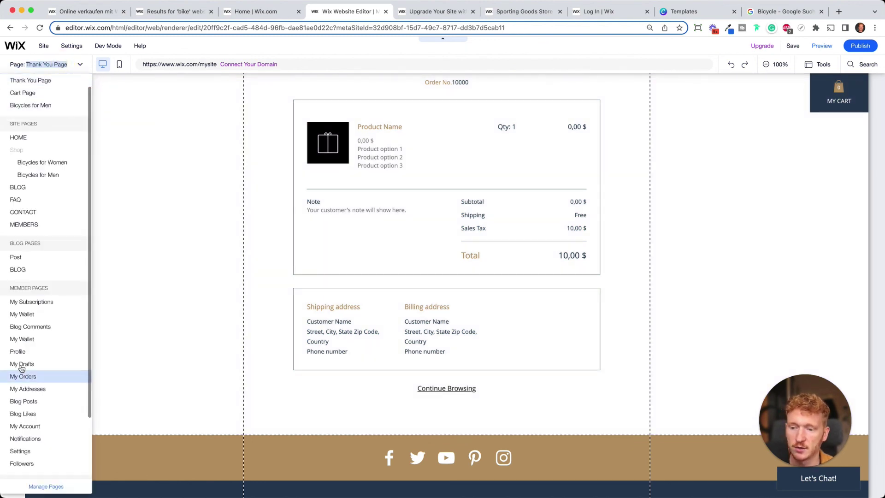
{"action": "scroll", "coordinate": [25, 315], "scroll_direction": "up", "scroll_amount": 1}
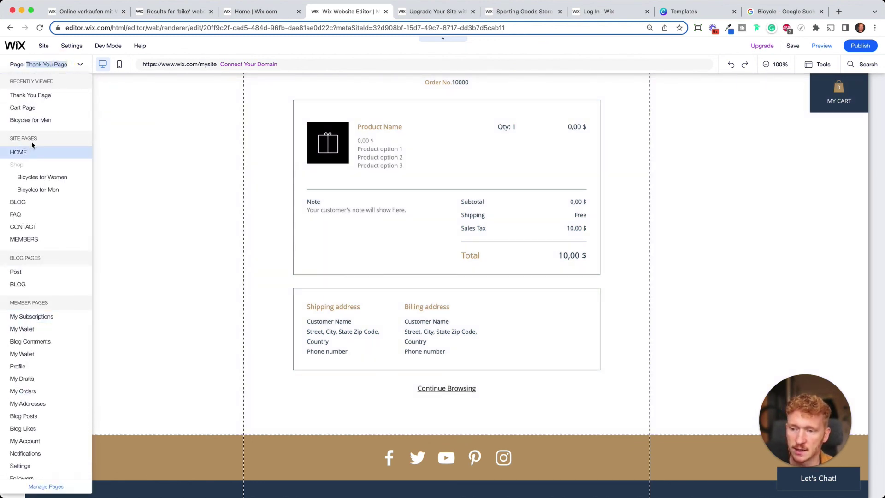
{"action": "scroll", "coordinate": [43, 228], "scroll_direction": "down", "scroll_amount": 4}
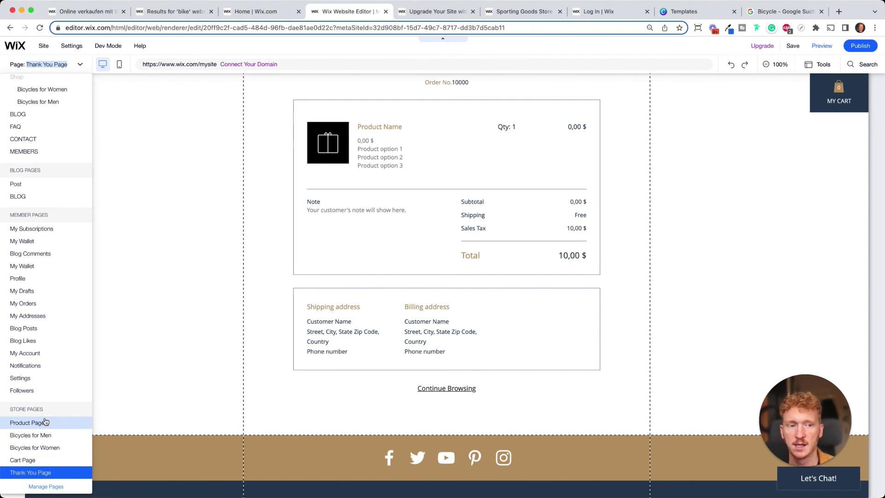
{"action": "left_click", "coordinate": [858, 48]}
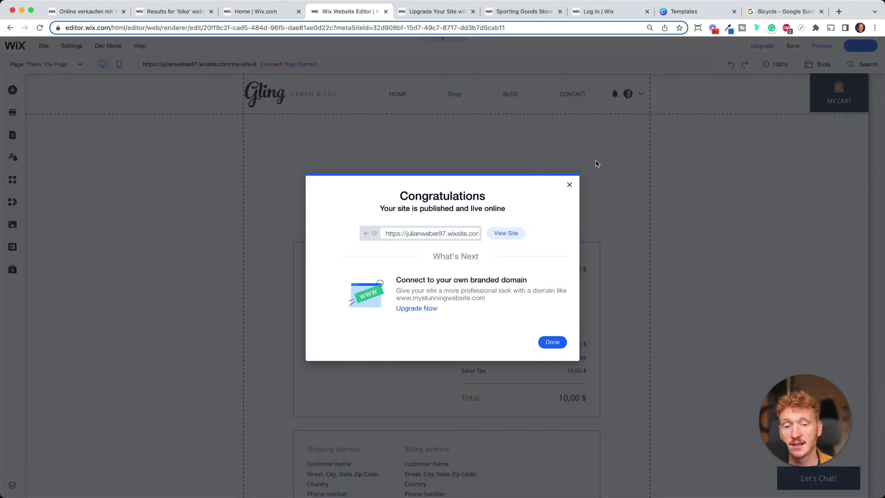
{"action": "left_click", "coordinate": [569, 185]}
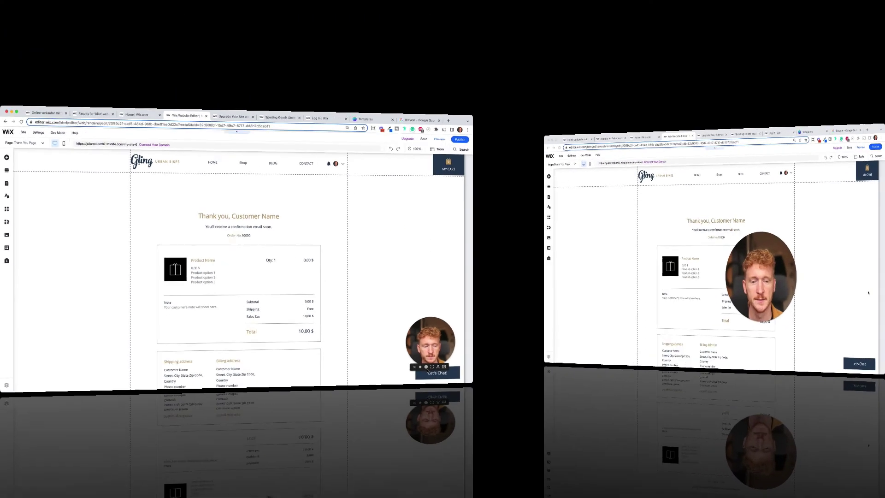